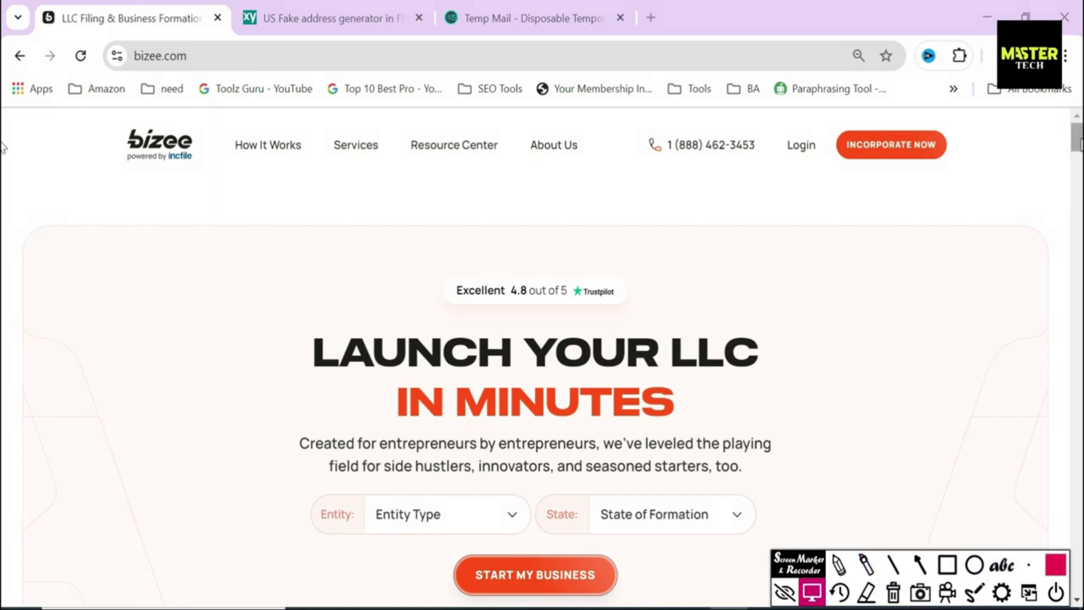
pyautogui.scroll(-10, 5, 252)
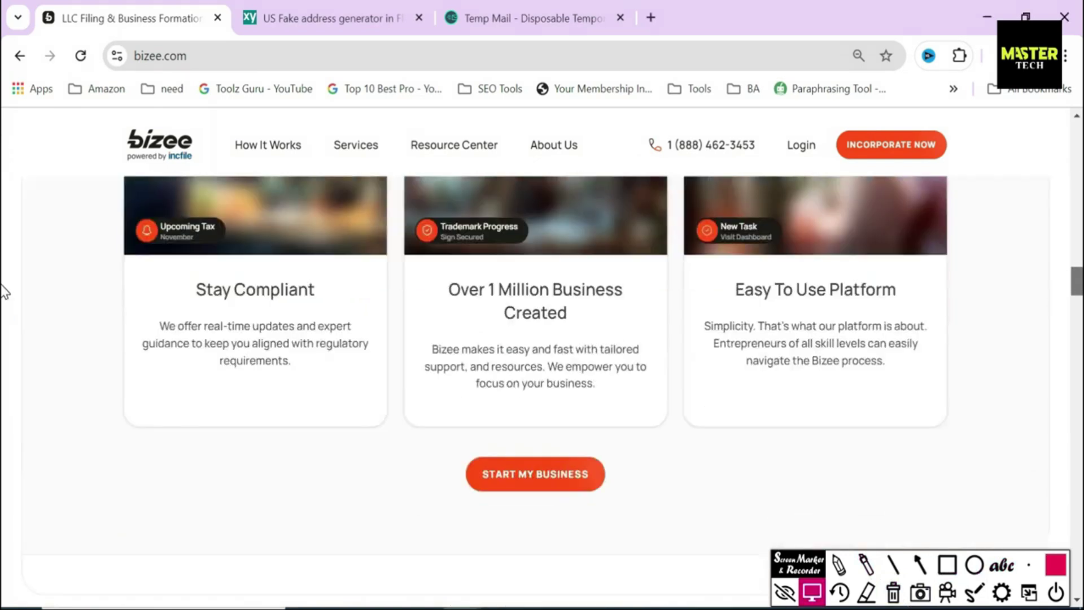
pyautogui.scroll(-5, 5, 336)
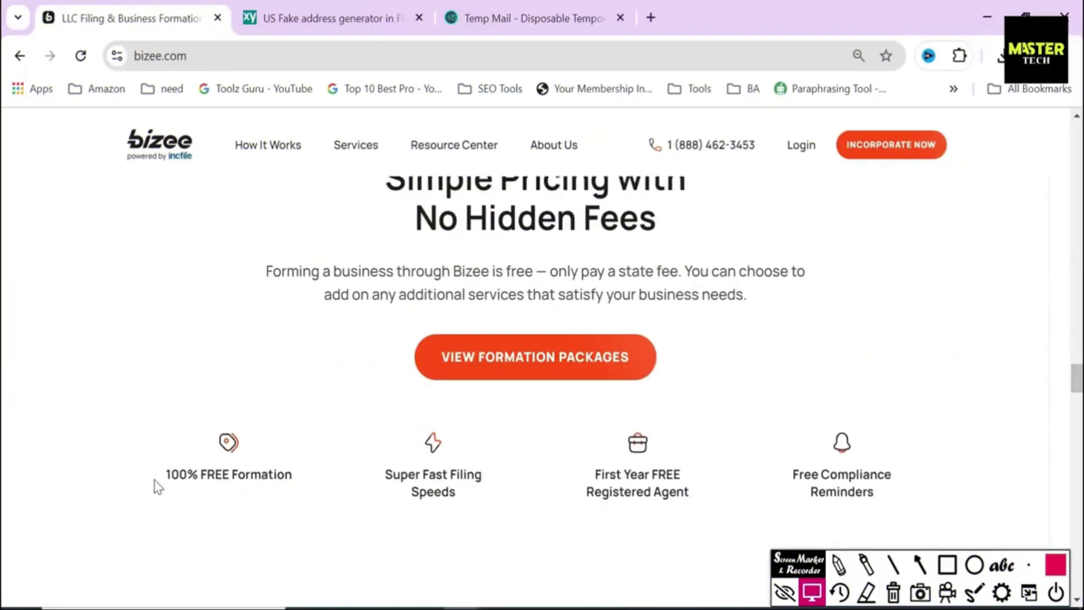
pyautogui.moveTo(790, 474); pyautogui.dragTo(919, 485)
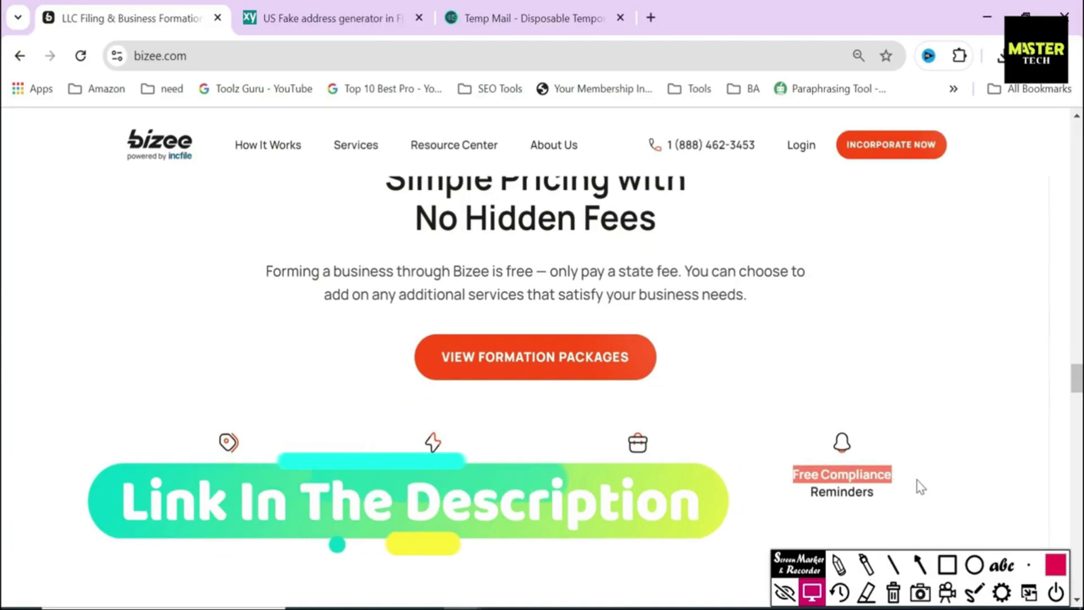
pyautogui.scroll(7, 4, 263)
pyautogui.scroll(10, 4, 262)
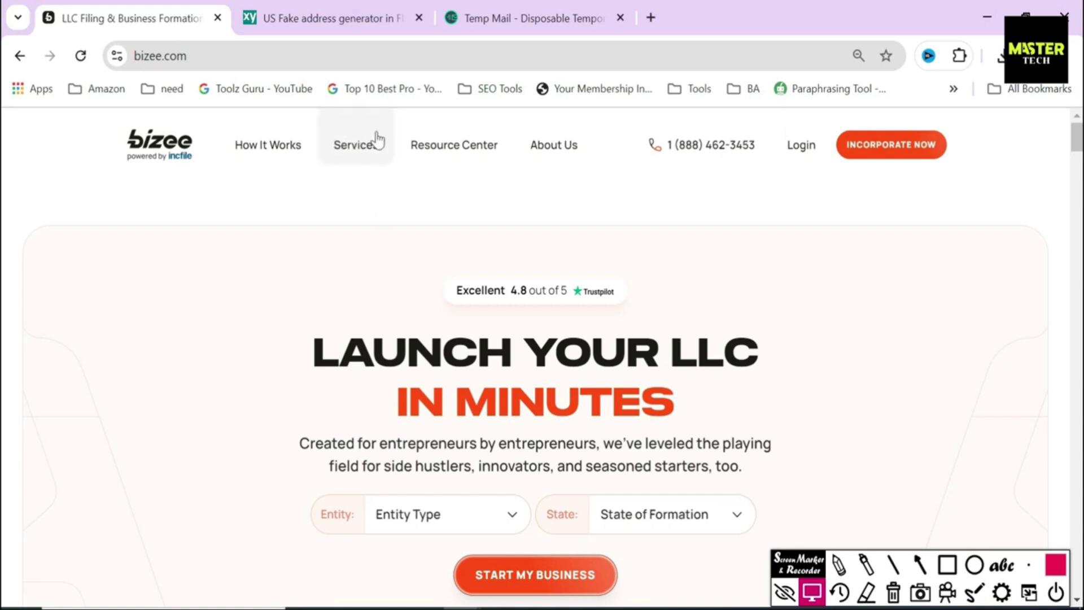
# Step: Go from Services to the Form an LLC page and start the free LLC order
pyautogui.click(359, 143)
pyautogui.click(274, 260)
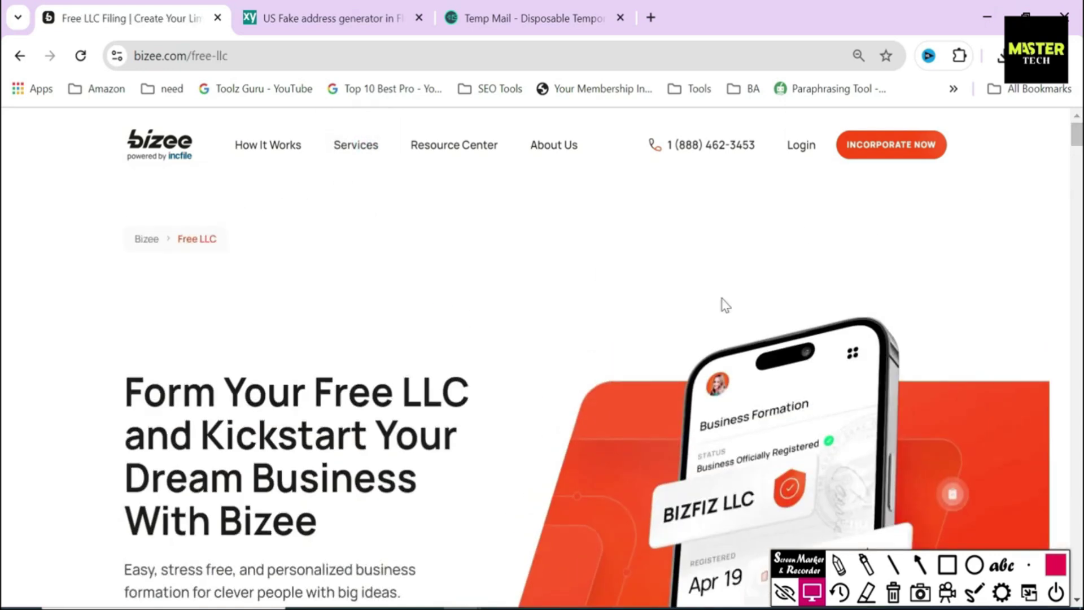
pyautogui.scroll(-5, 5, 158)
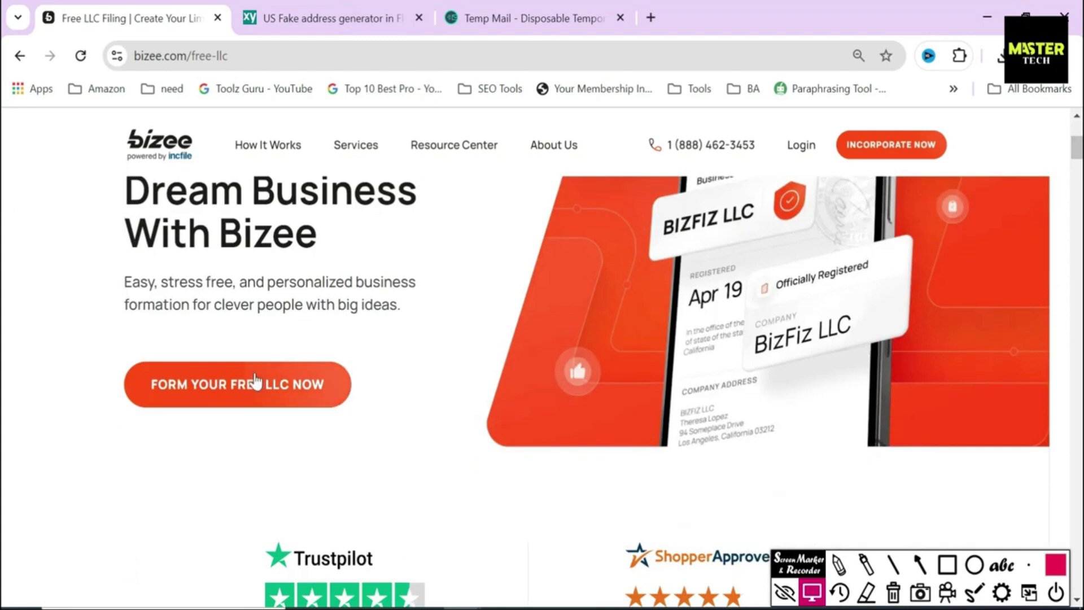
pyautogui.click(234, 386)
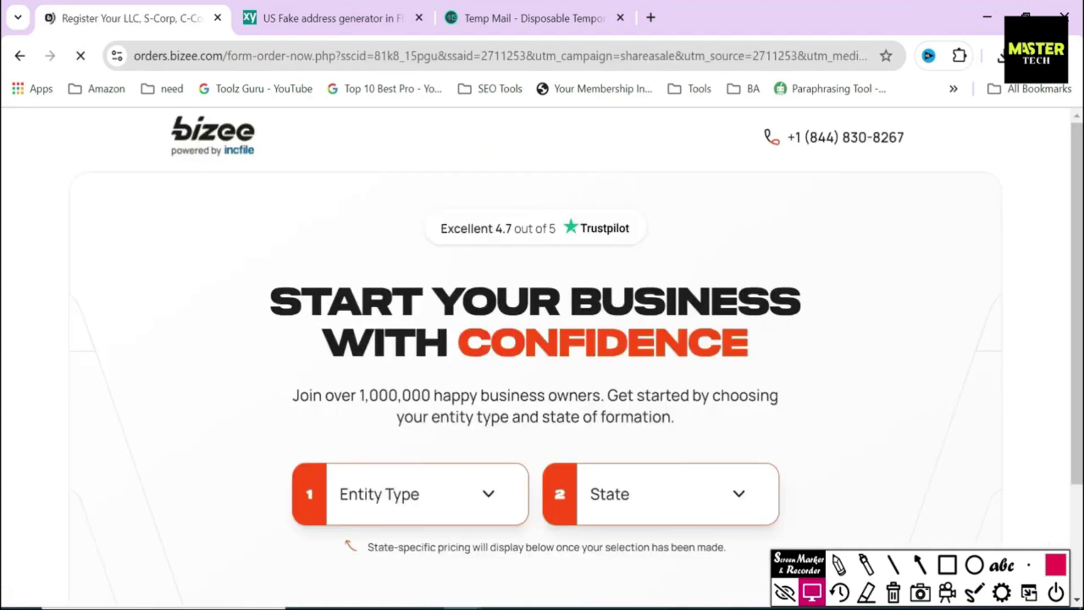
# Step: Choose LLC as the entity type and Florida as the state of formation
pyautogui.scroll(-2, 350, 372)
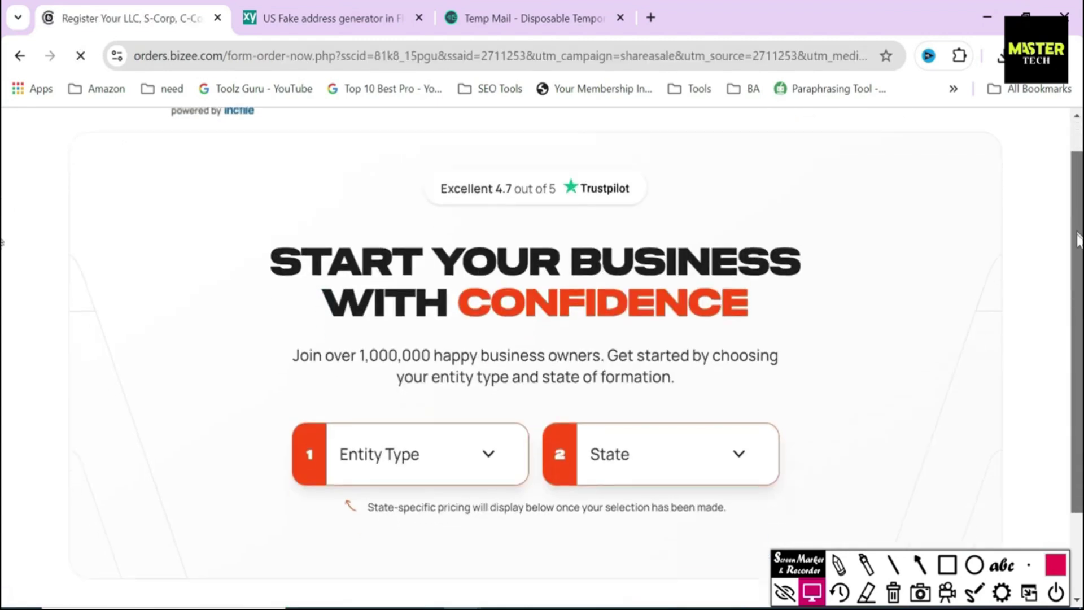
pyautogui.click(449, 373)
pyautogui.click(350, 443)
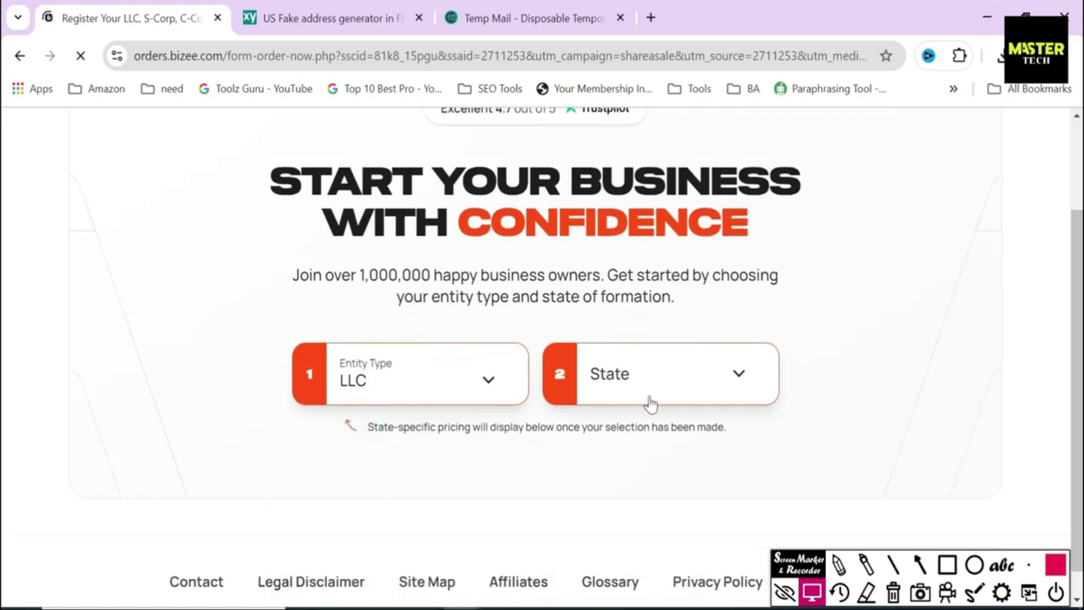
pyautogui.click(649, 390)
pyautogui.moveTo(772, 443); pyautogui.dragTo(769, 471)
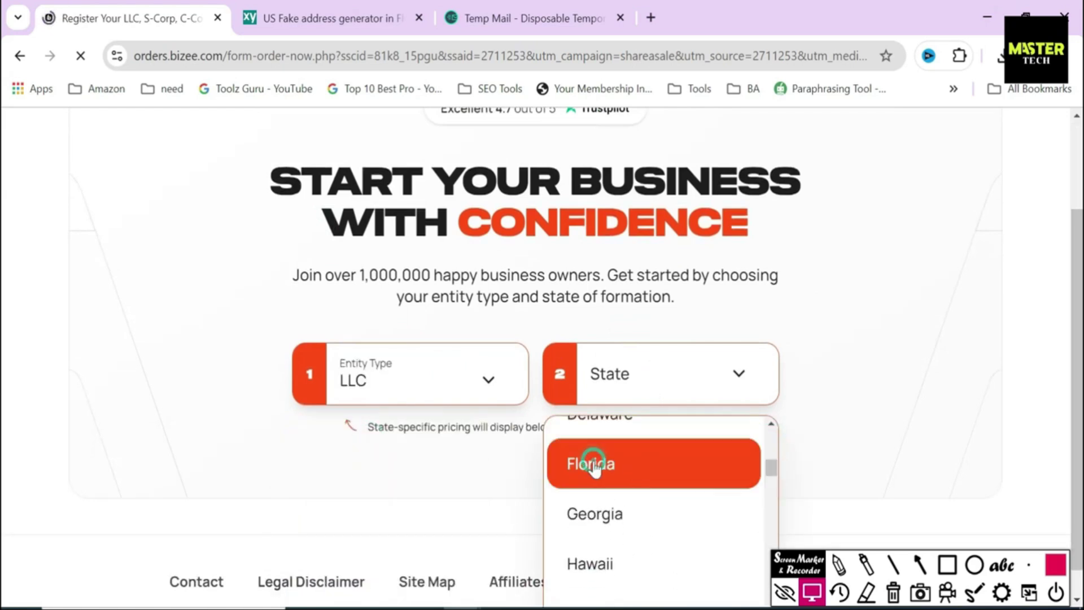
pyautogui.click(703, 452)
pyautogui.scroll(-3, 1013, 224)
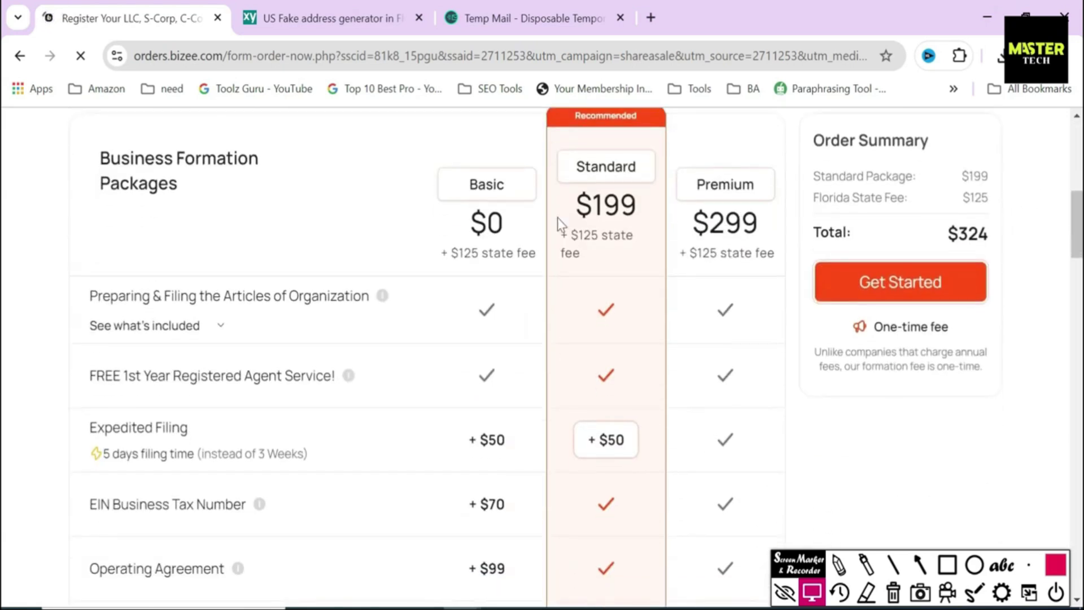
pyautogui.press('a')
pyautogui.moveTo(420, 237); pyautogui.dragTo(453, 198)
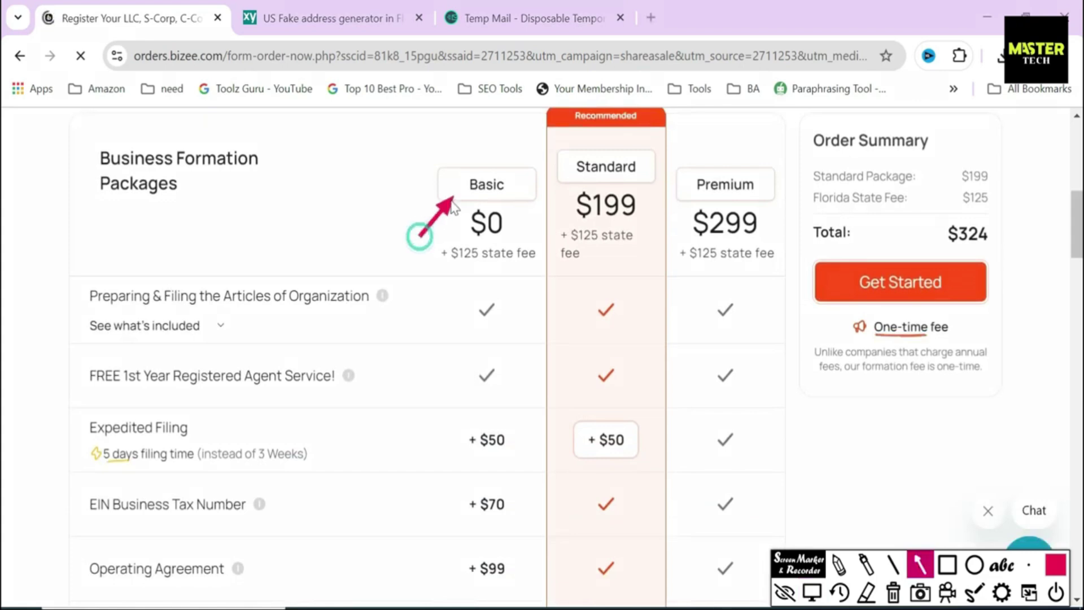
pyautogui.moveTo(581, 176); pyautogui.dragTo(581, 176)
pyautogui.moveTo(674, 227); pyautogui.dragTo(705, 192)
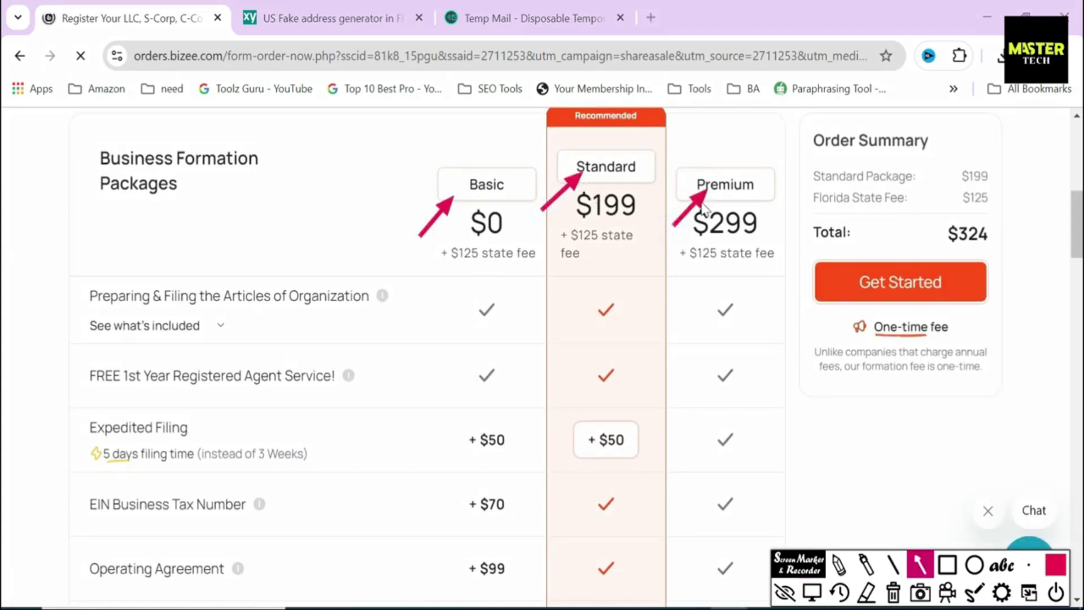
pyautogui.click(947, 565)
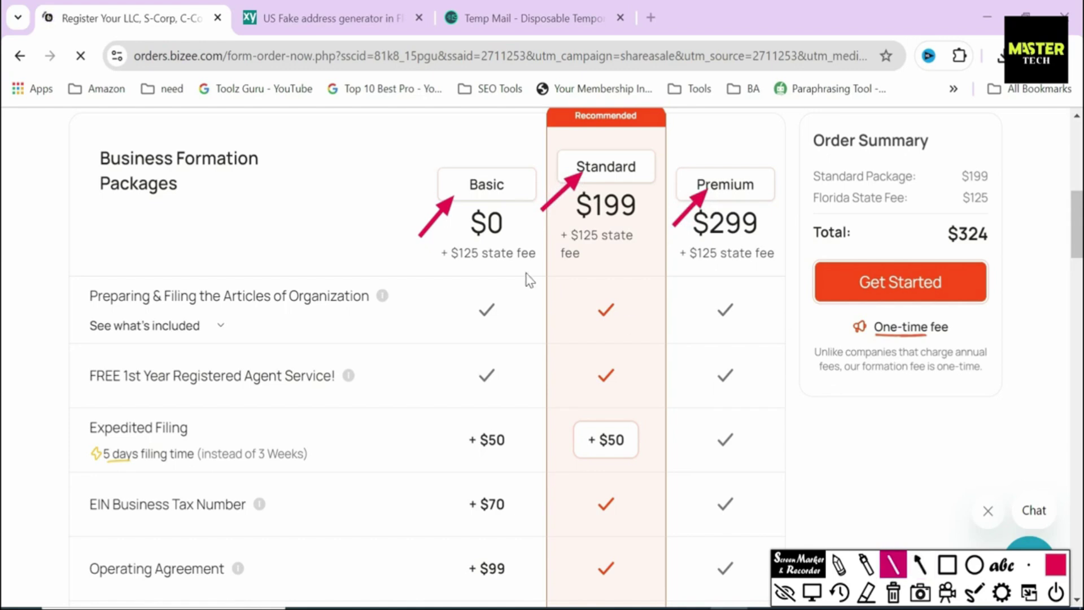
pyautogui.moveTo(445, 269); pyautogui.dragTo(544, 271)
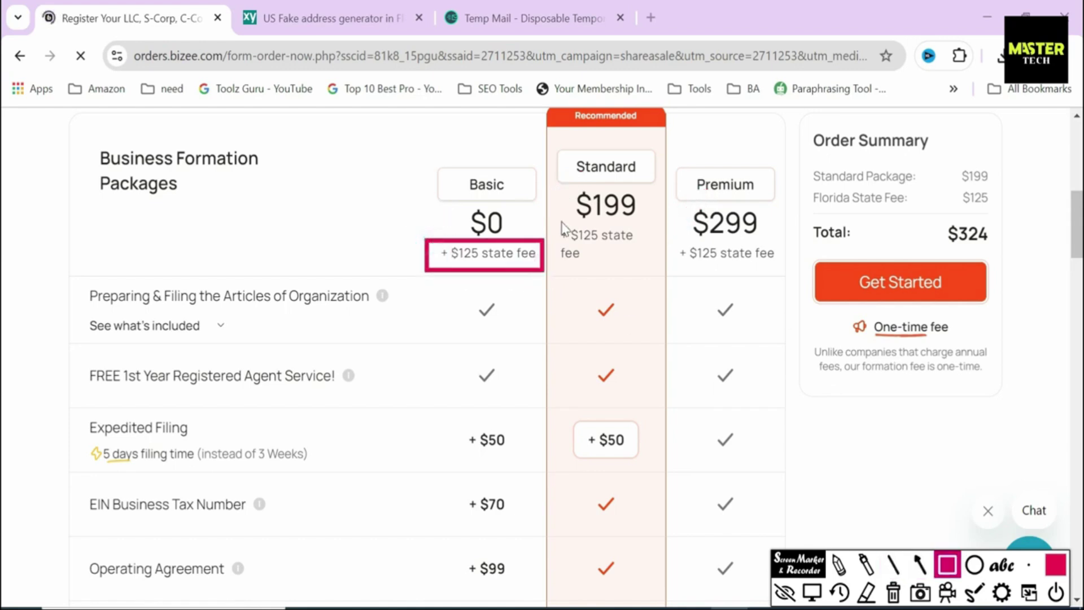
pyautogui.moveTo(556, 222)
pyautogui.mouseDown()
pyautogui.moveTo(636, 271)
pyautogui.moveTo(782, 279)
pyautogui.mouseUp()
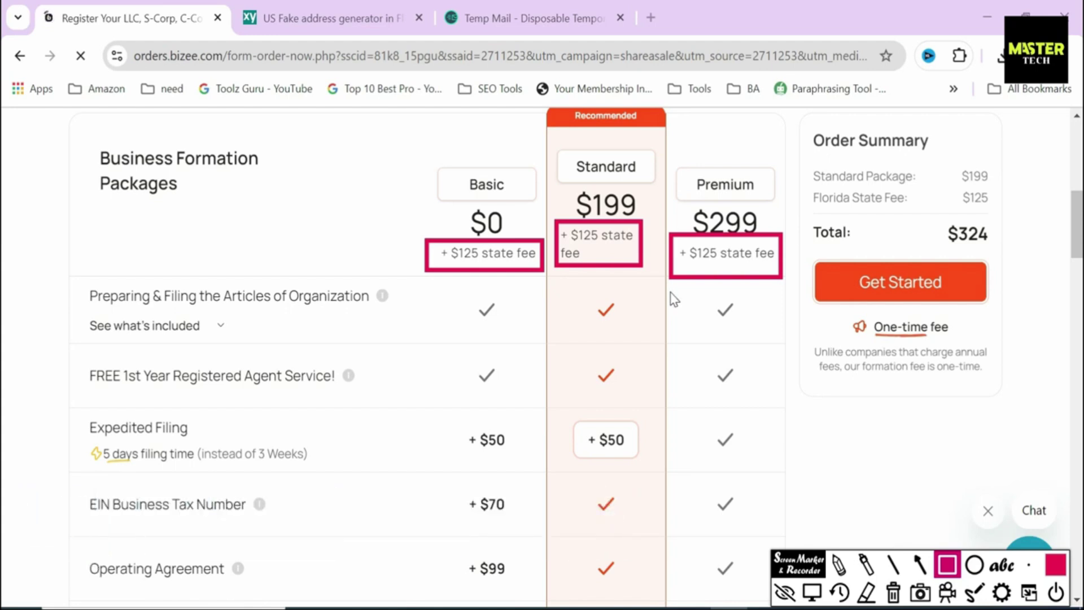
pyautogui.click(893, 592)
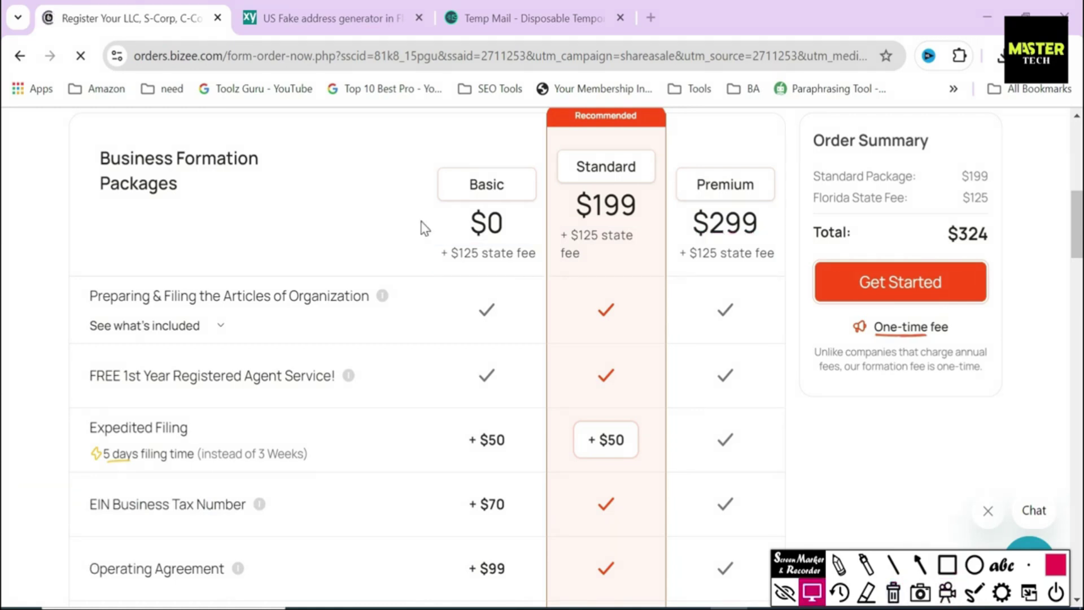
pyautogui.scroll(5, 4, 246)
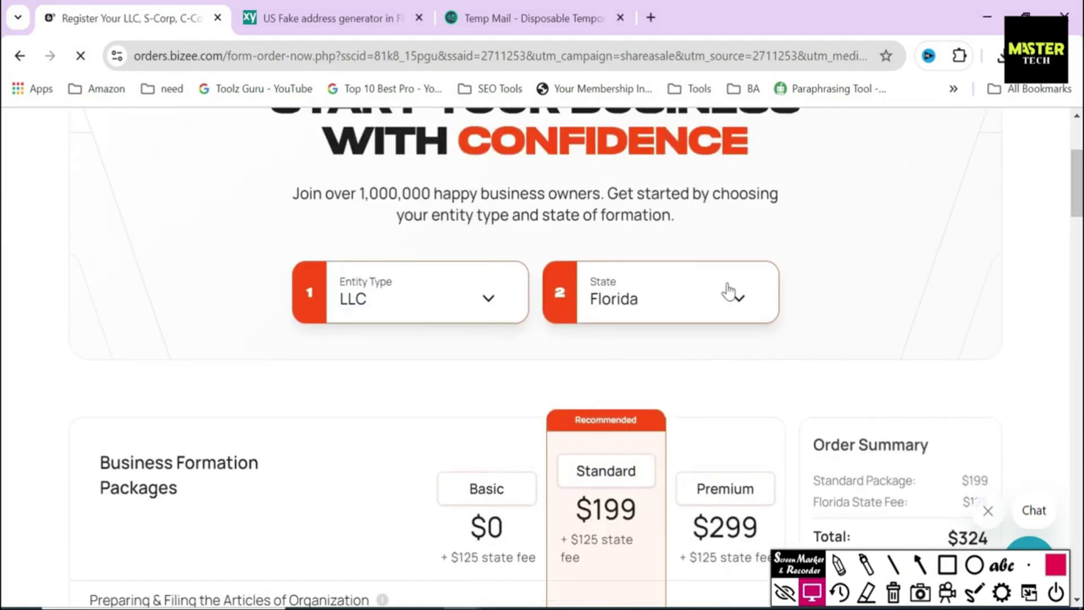
pyautogui.click(728, 290)
pyautogui.scroll(-5, 766, 401)
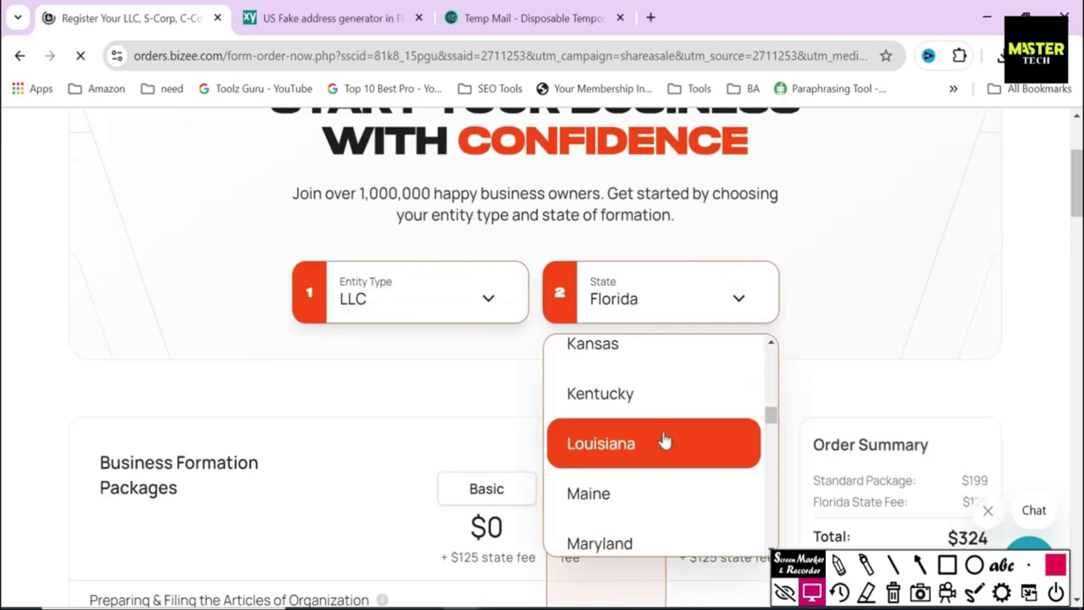
pyautogui.click(638, 395)
pyautogui.scroll(-5, 670, 316)
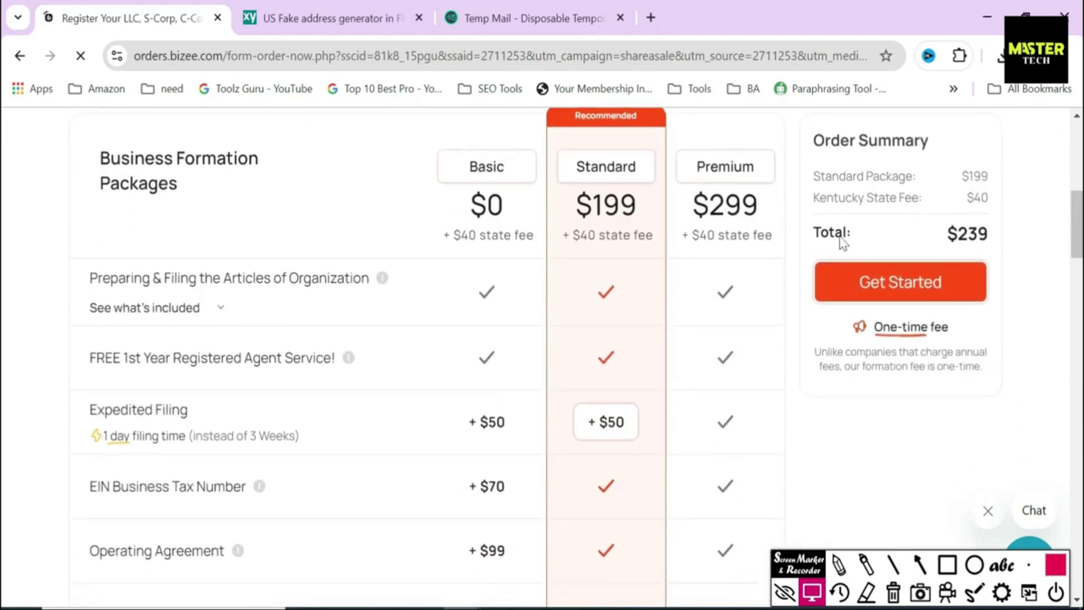
pyautogui.moveTo(570, 234); pyautogui.dragTo(662, 248)
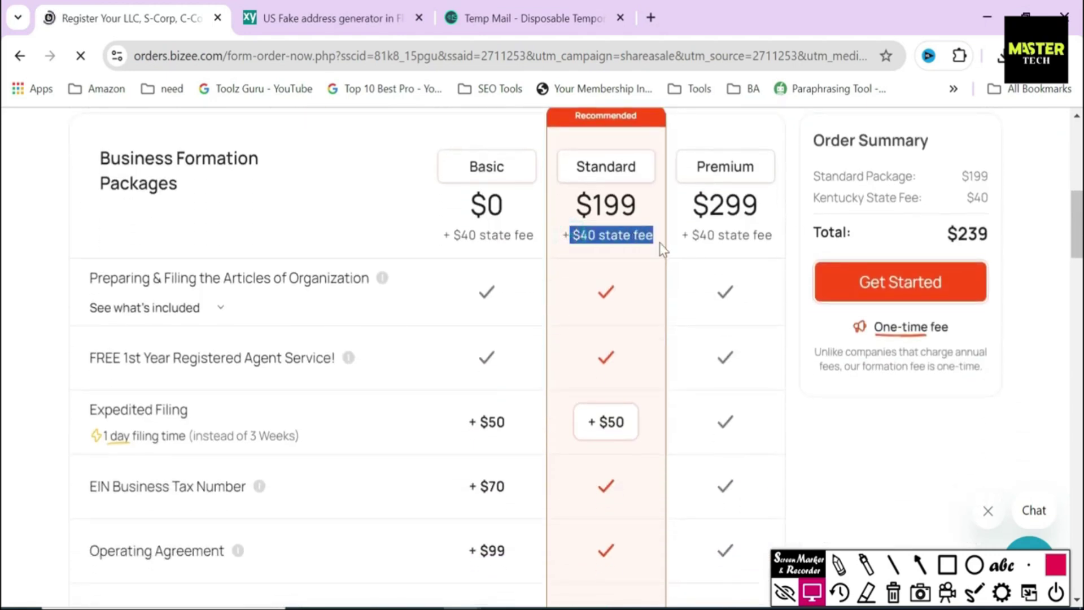
pyautogui.scroll(7, 801, 317)
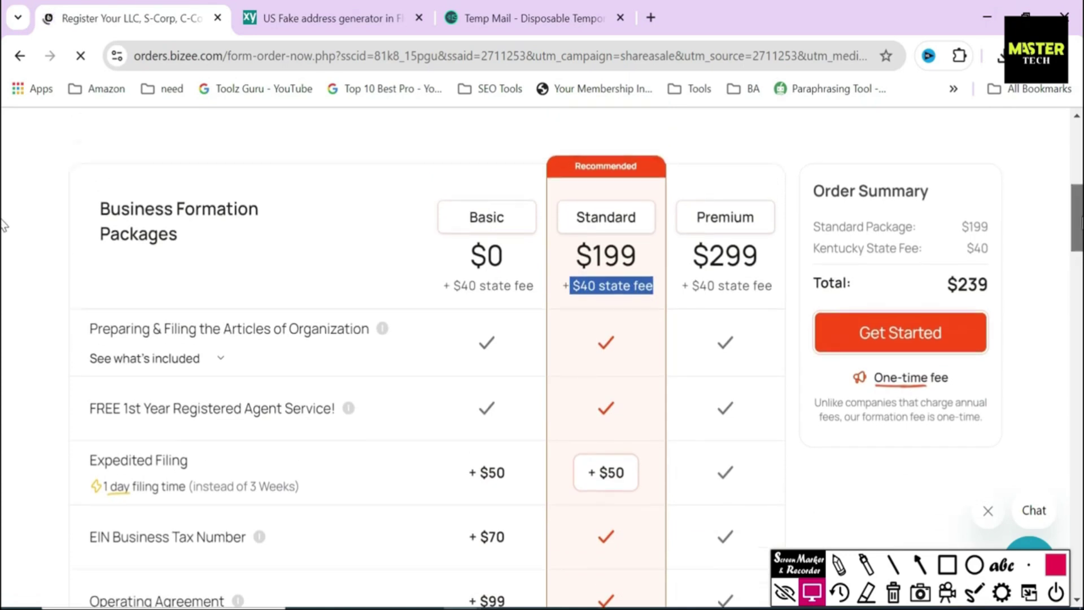
pyautogui.click(677, 389)
pyautogui.moveTo(772, 501); pyautogui.dragTo(769, 474)
pyautogui.click(646, 455)
pyautogui.scroll(-5, 909, 350)
pyautogui.scroll(-1, 891, 327)
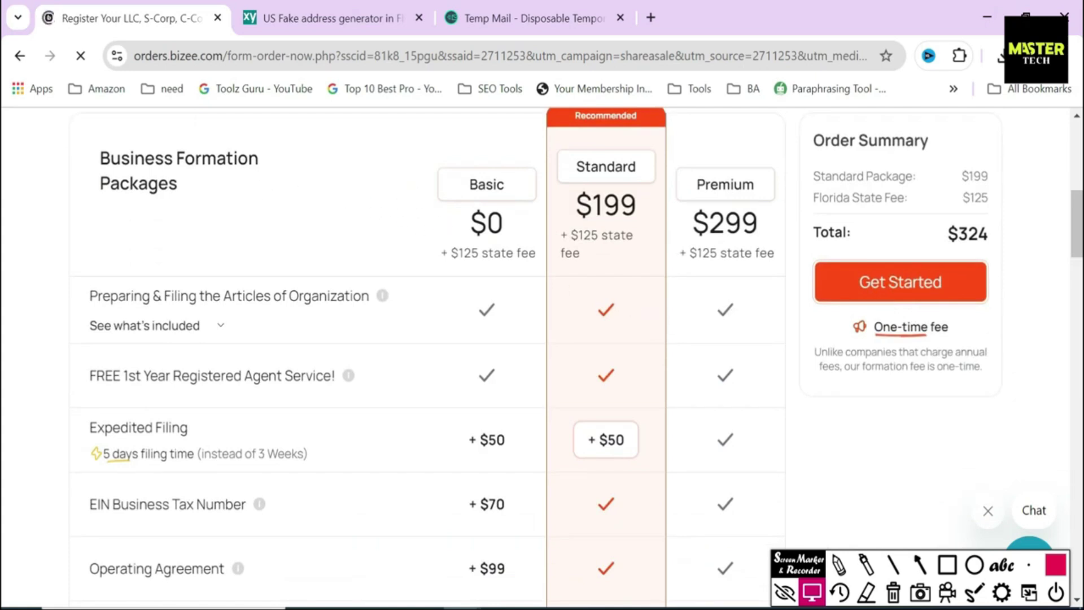
# Step: Highlight the Business Formation Packages heading, the $125 state fee and the Basic package label
pyautogui.moveTo(96, 154); pyautogui.dragTo(206, 198)
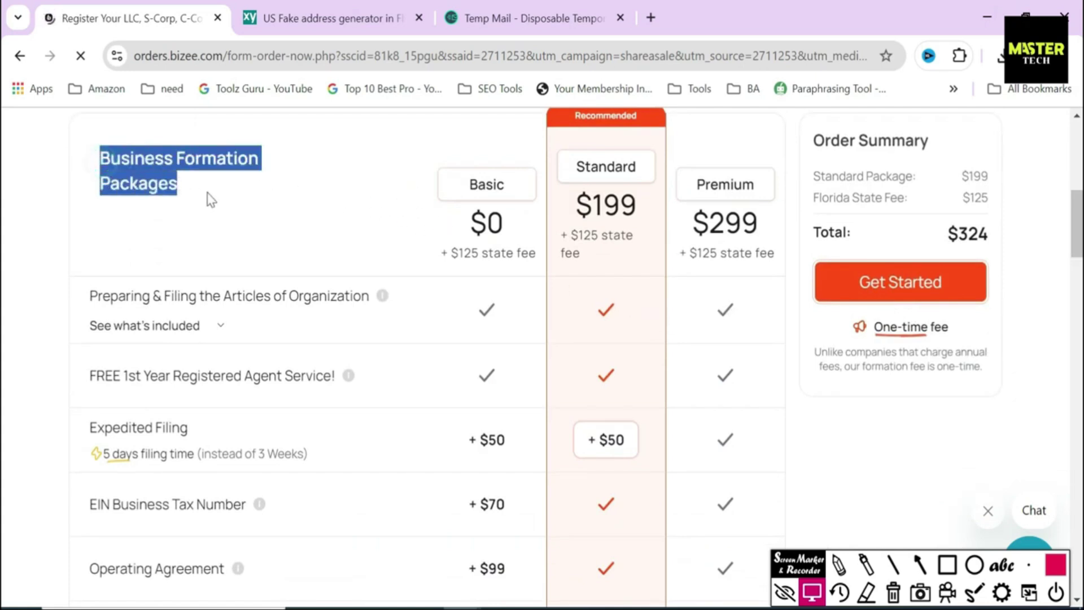
pyautogui.click(354, 224)
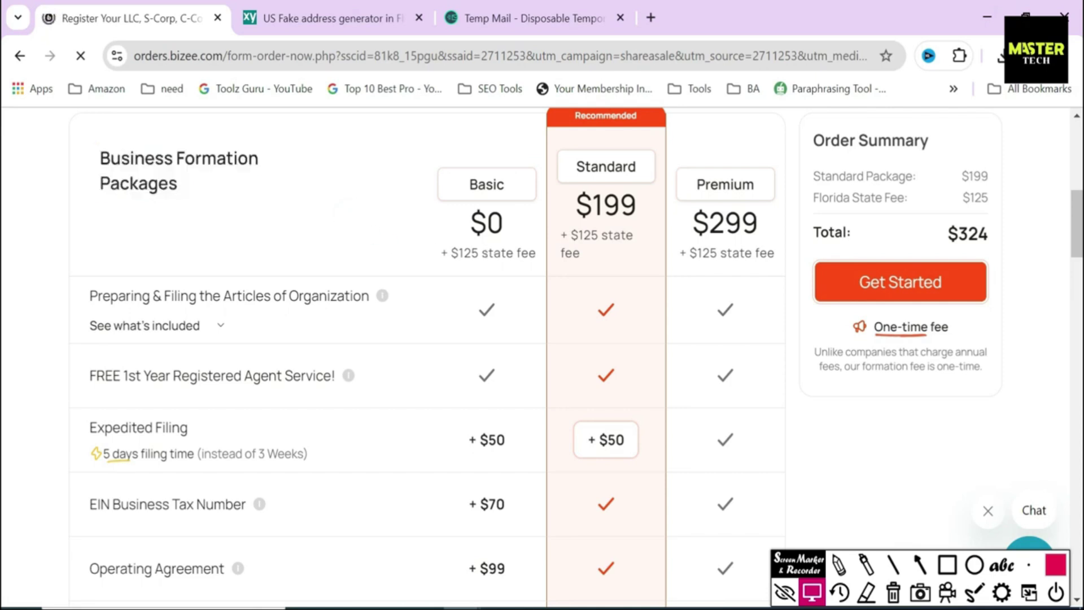
pyautogui.moveTo(452, 255); pyautogui.dragTo(774, 251)
pyautogui.click(559, 294)
pyautogui.moveTo(411, 193); pyautogui.dragTo(757, 201)
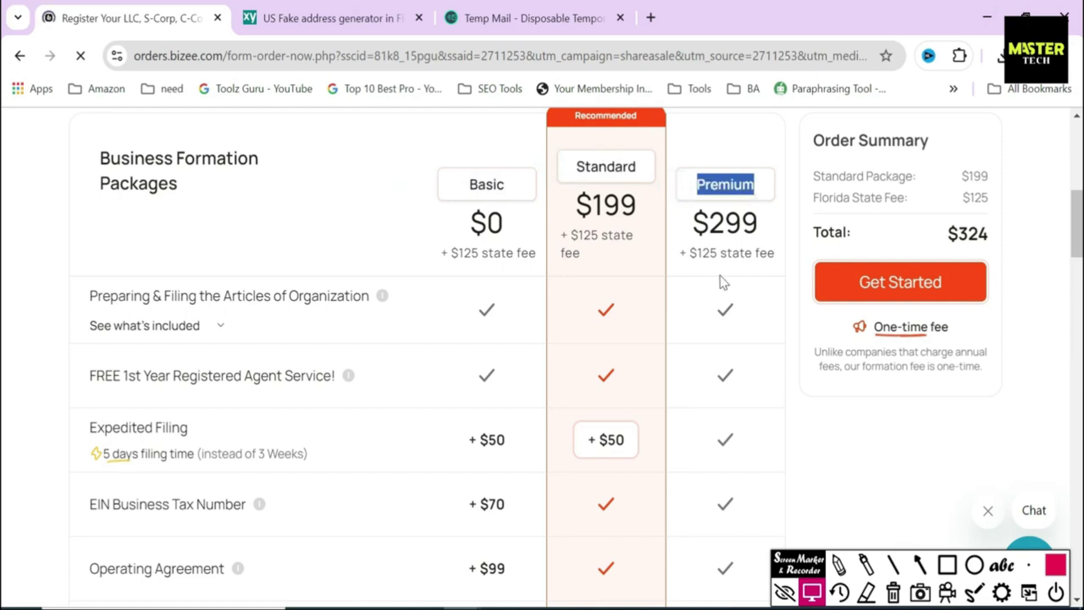
pyautogui.click(680, 224)
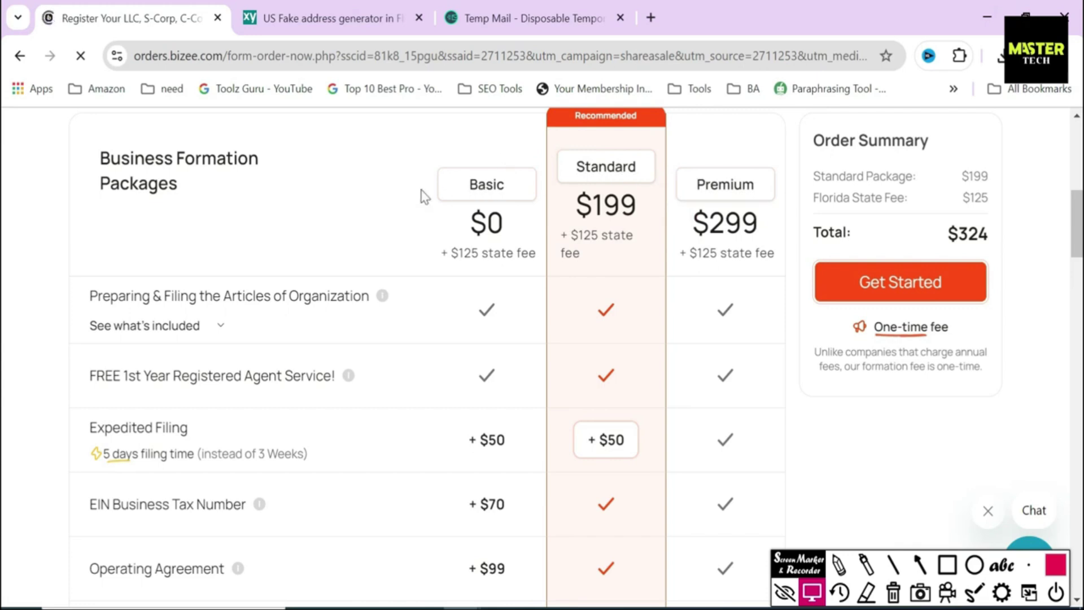
# Step: Draw rectangles around the $0 Basic price, the Articles of Organization row and the free registered agent row
pyautogui.click(949, 567)
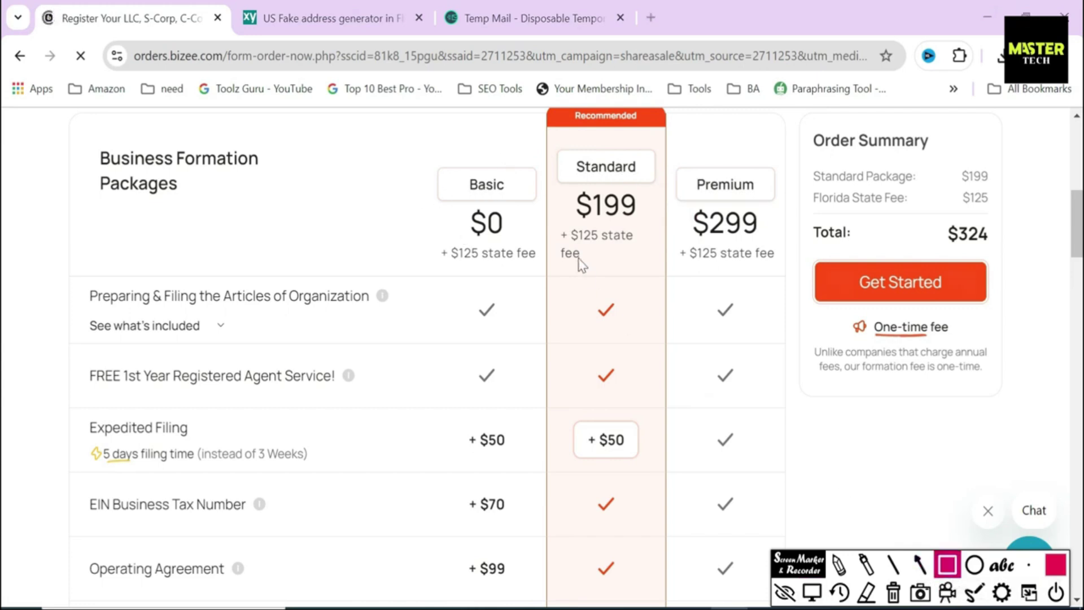
pyautogui.moveTo(444, 198)
pyautogui.mouseDown()
pyautogui.moveTo(477, 231)
pyautogui.moveTo(533, 252)
pyautogui.mouseUp()
pyautogui.moveTo(76, 277)
pyautogui.mouseDown()
pyautogui.moveTo(129, 340)
pyautogui.moveTo(387, 335)
pyautogui.mouseUp()
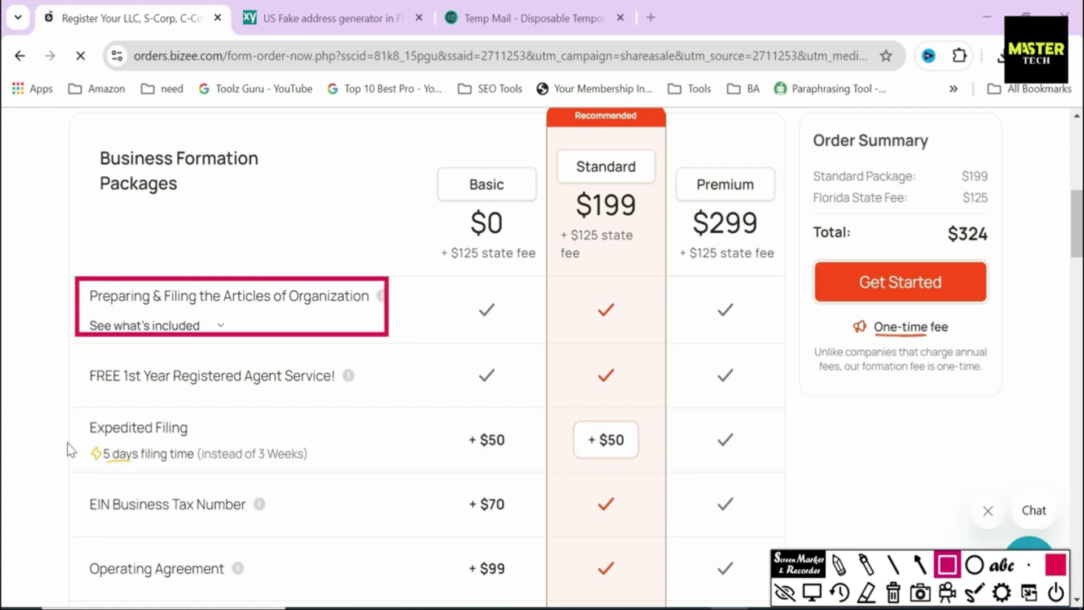
pyautogui.moveTo(76, 350)
pyautogui.mouseDown()
pyautogui.moveTo(96, 382)
pyautogui.moveTo(379, 402)
pyautogui.mouseUp()
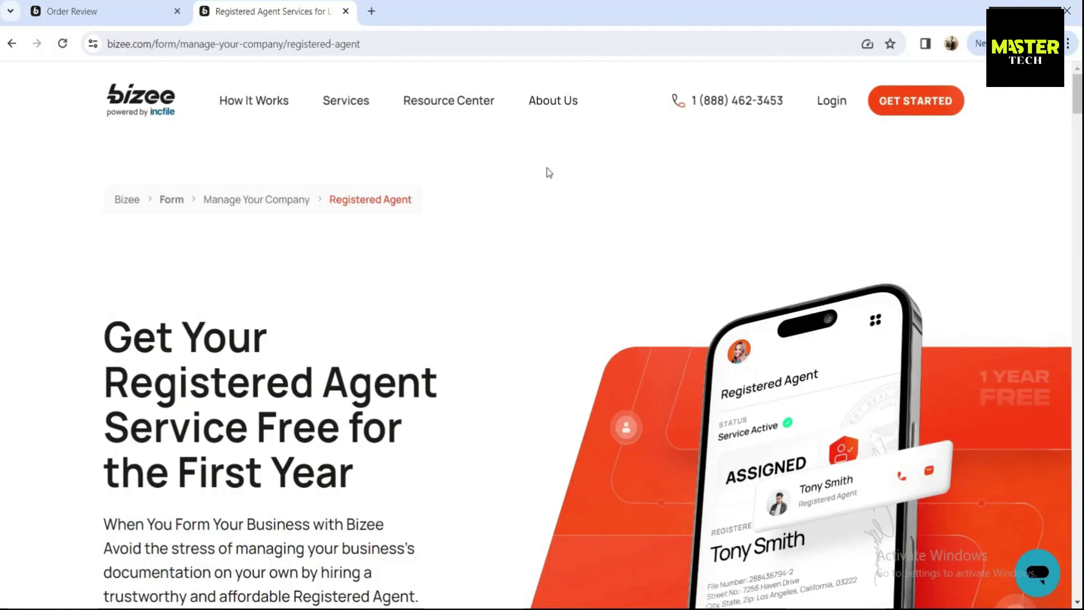
# Step: Highlight the registered agent heading, paragraphs and the opening 'Yes.' of the answer
pyautogui.click(103, 323)
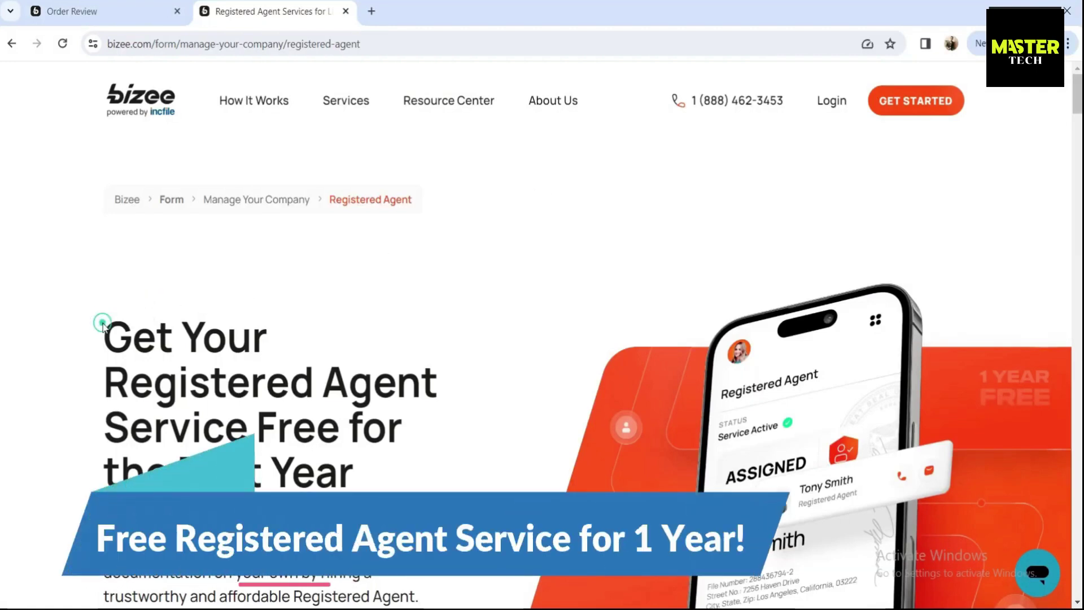
pyautogui.scroll(-3, 102, 323)
pyautogui.moveTo(104, 173); pyautogui.dragTo(410, 316)
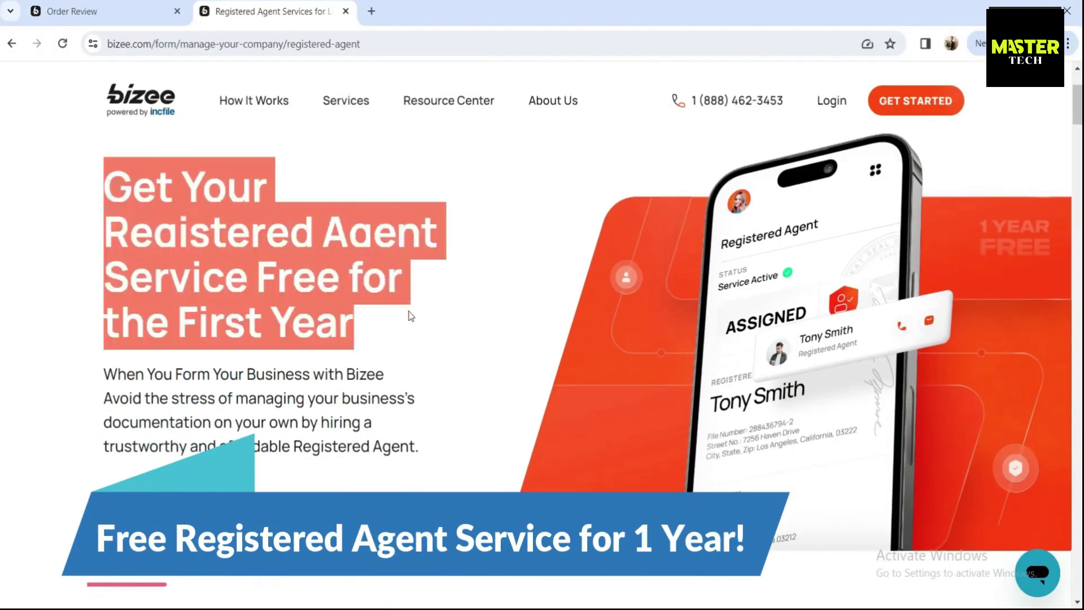
pyautogui.click(409, 313)
pyautogui.scroll(-2, 407, 310)
pyautogui.moveTo(117, 299); pyautogui.dragTo(420, 375)
pyautogui.click(303, 450)
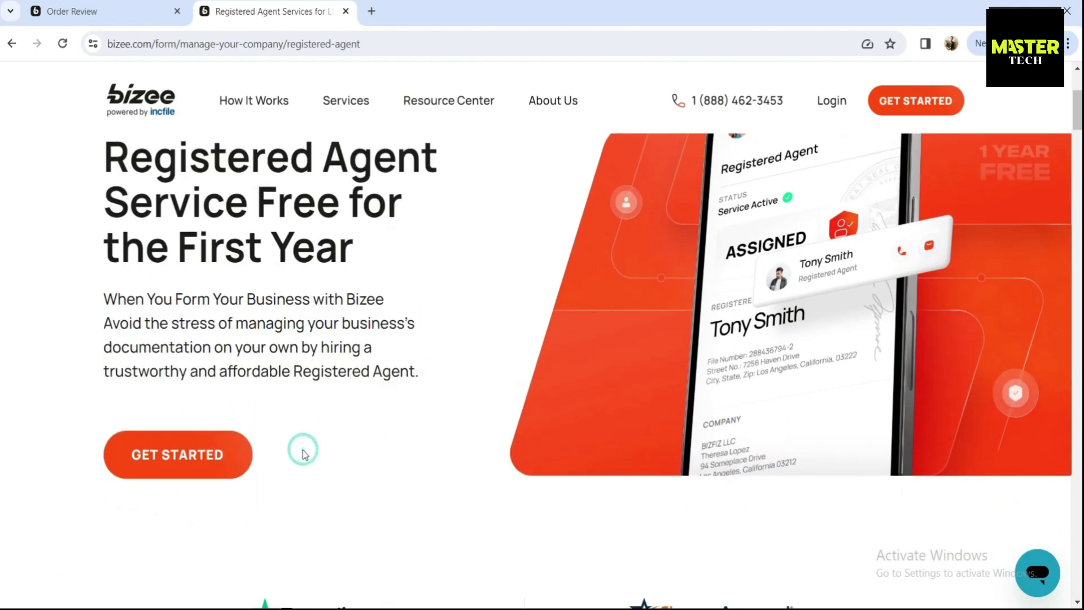
pyautogui.scroll(-10, 303, 450)
pyautogui.scroll(-2, 305, 455)
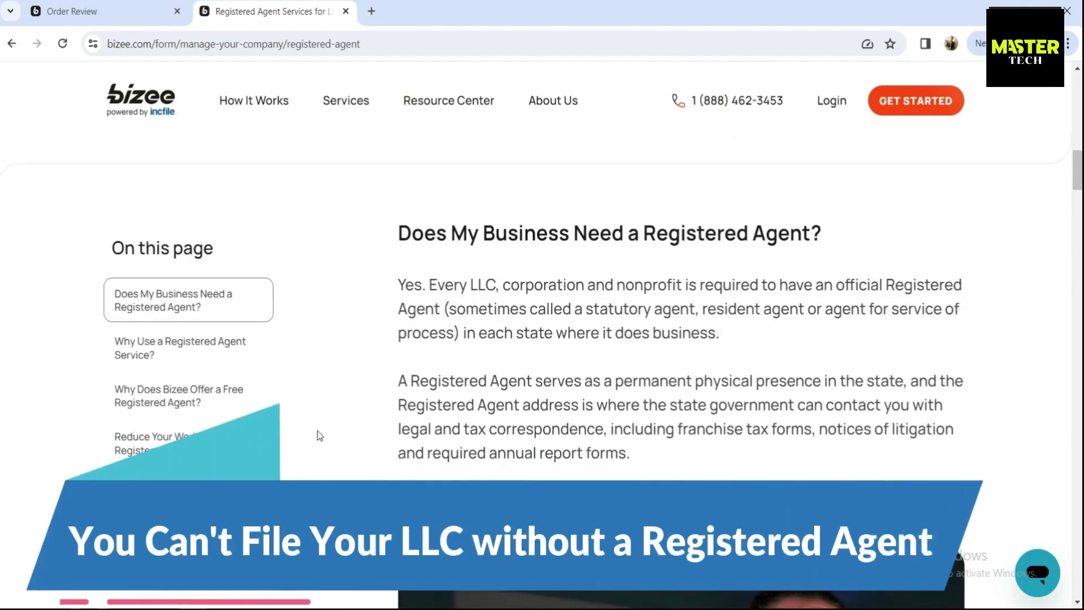
pyautogui.moveTo(395, 237); pyautogui.dragTo(859, 246)
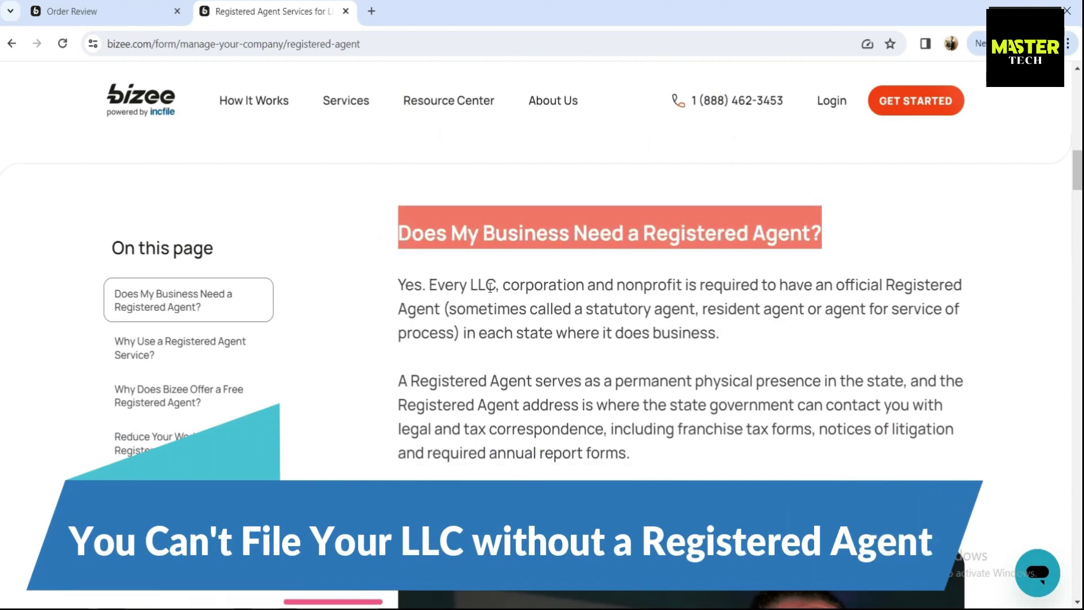
pyautogui.moveTo(427, 285); pyautogui.dragTo(396, 287)
# Step: Jump through the Why Use a Registered Agent, Why Free and Reduce Your Workload sections to the bottom
pyautogui.click(165, 354)
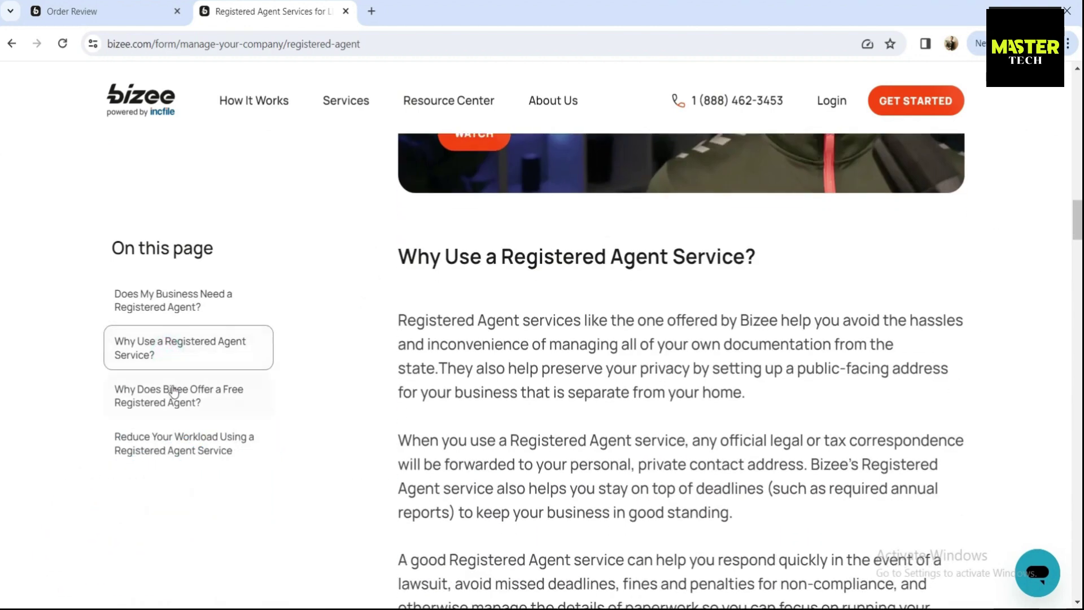
pyautogui.click(173, 391)
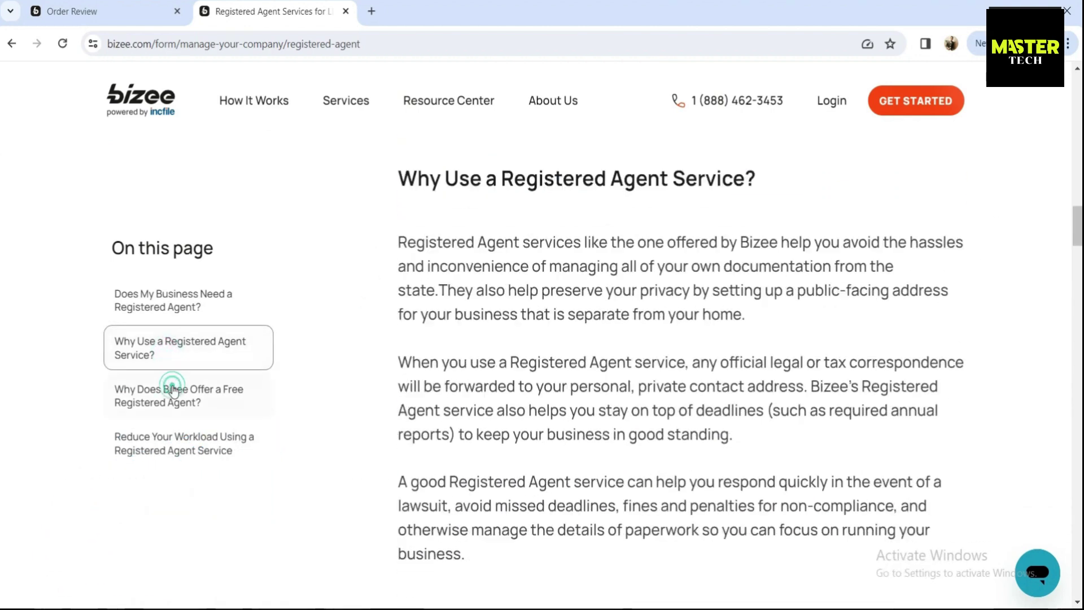
pyautogui.click(178, 427)
pyautogui.scroll(-15, 400, 408)
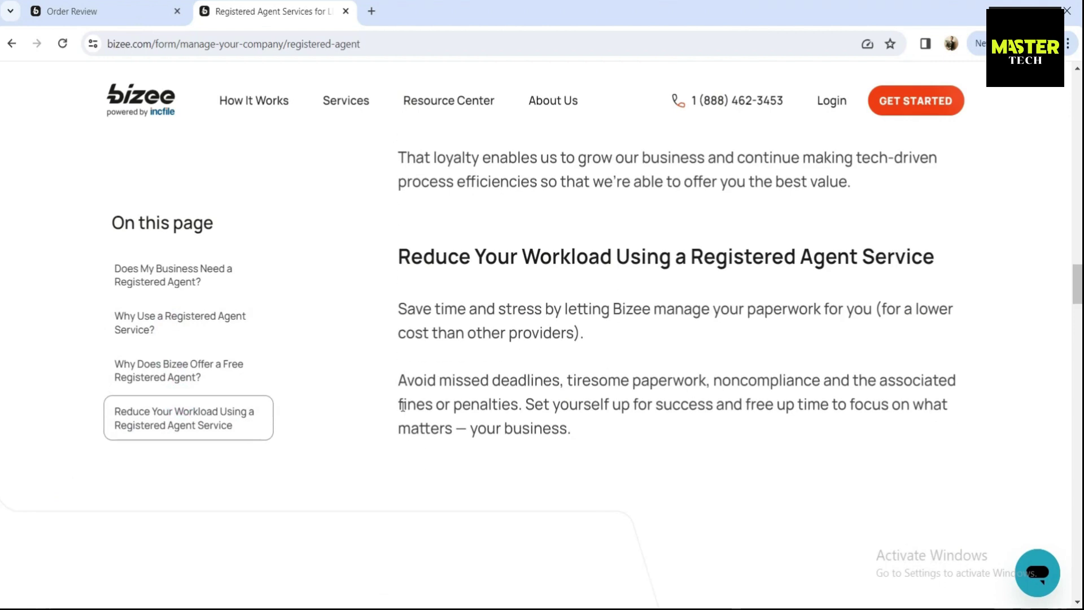
pyautogui.scroll(-20, 403, 408)
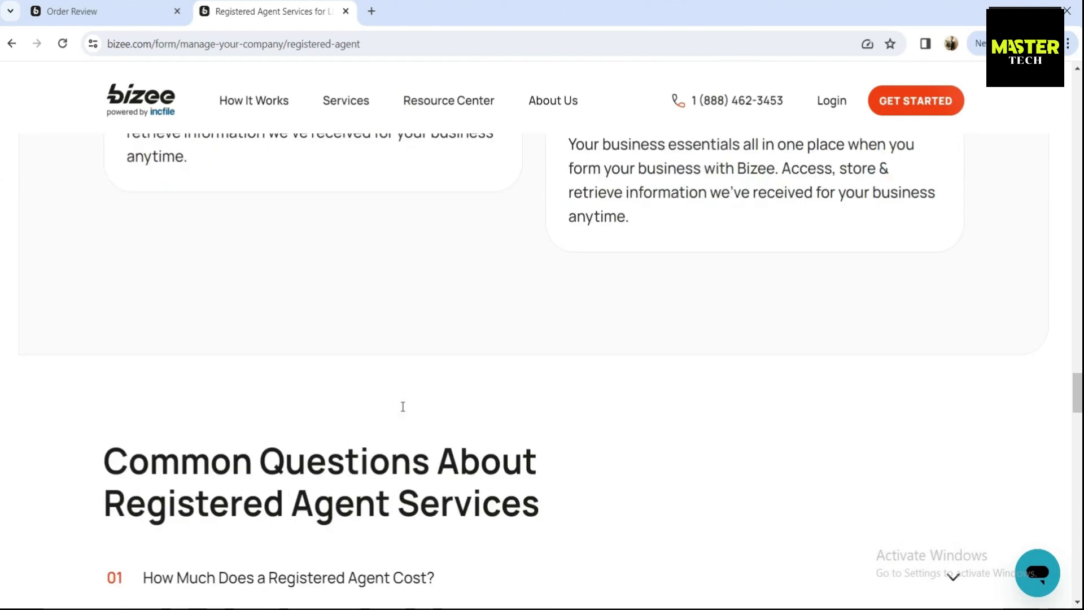
pyautogui.scroll(-20, 402, 406)
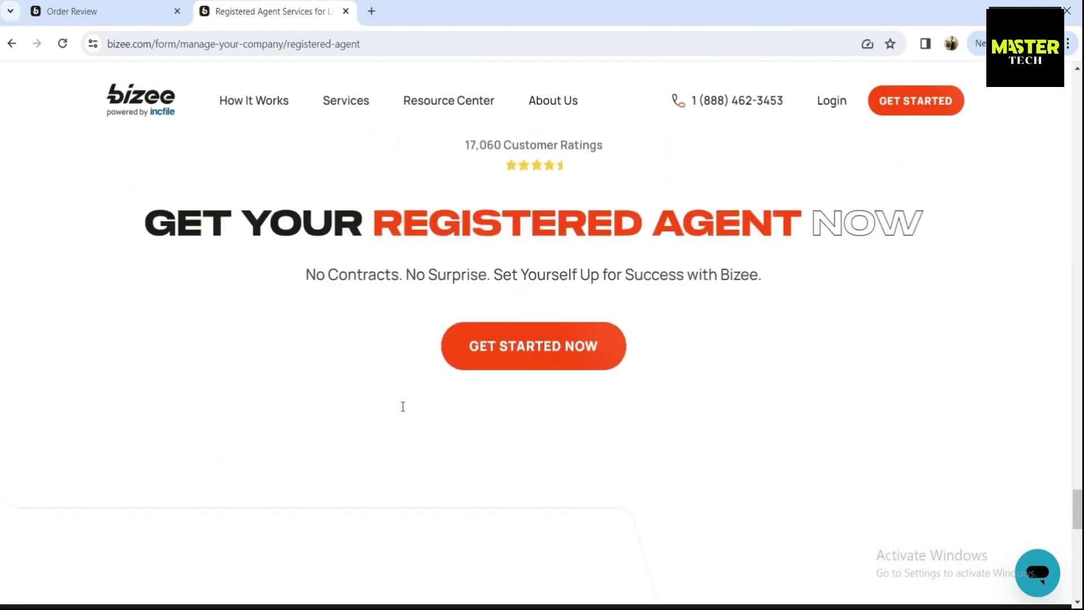
pyautogui.moveTo(1077, 575); pyautogui.dragTo(1075, 94)
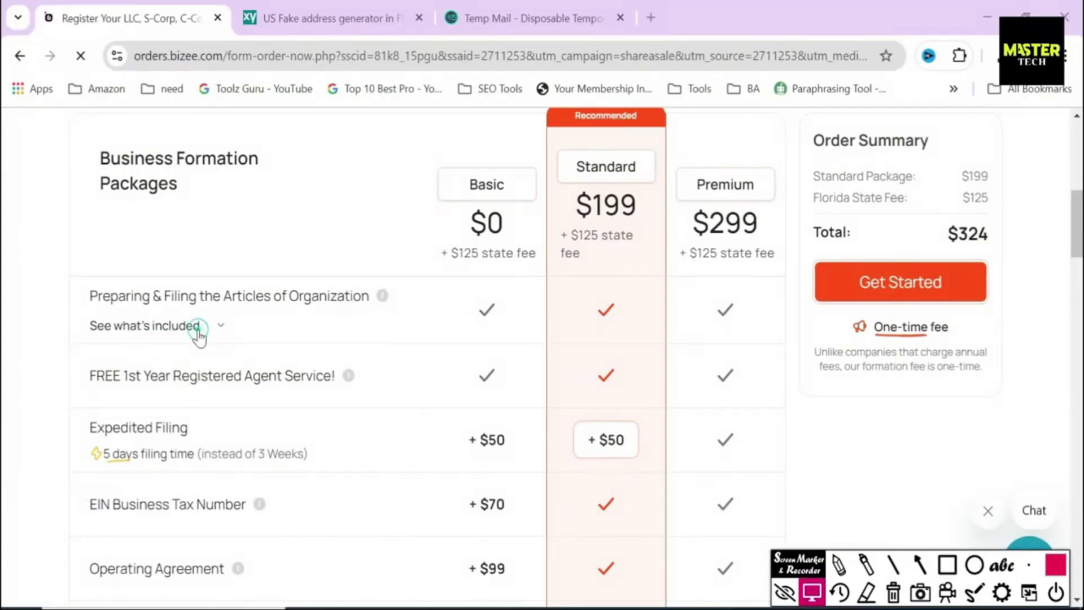
# Step: Expand the Articles of Organization inclusions, highlight Unlimited Name Searches, then the Sunbiz Search Records heading
pyautogui.click(197, 330)
pyautogui.moveTo(113, 417); pyautogui.dragTo(273, 431)
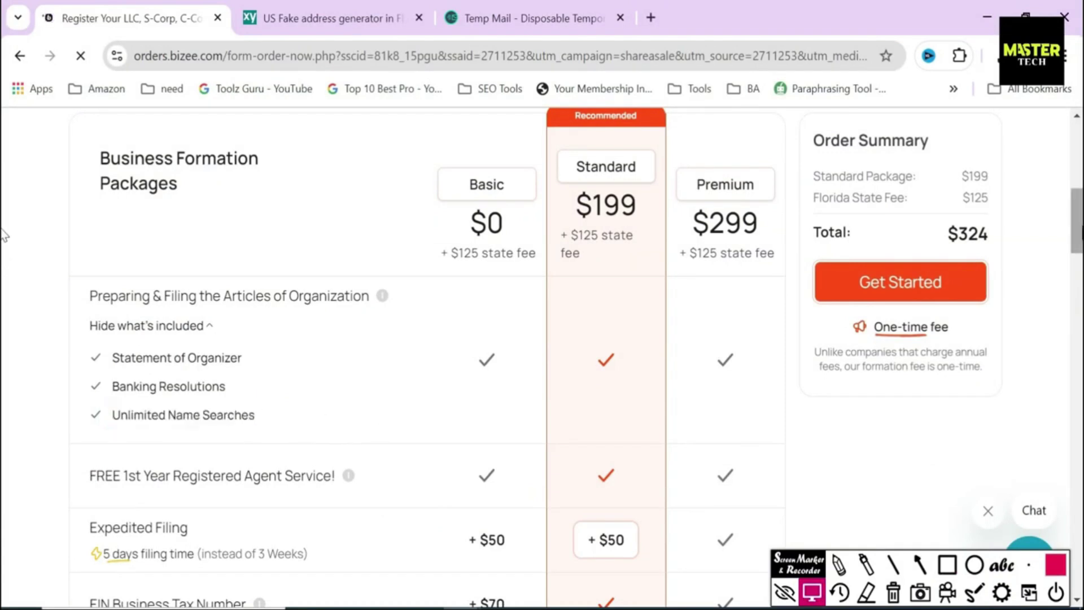
pyautogui.scroll(-8, 3, 234)
pyautogui.scroll(2, 5, 305)
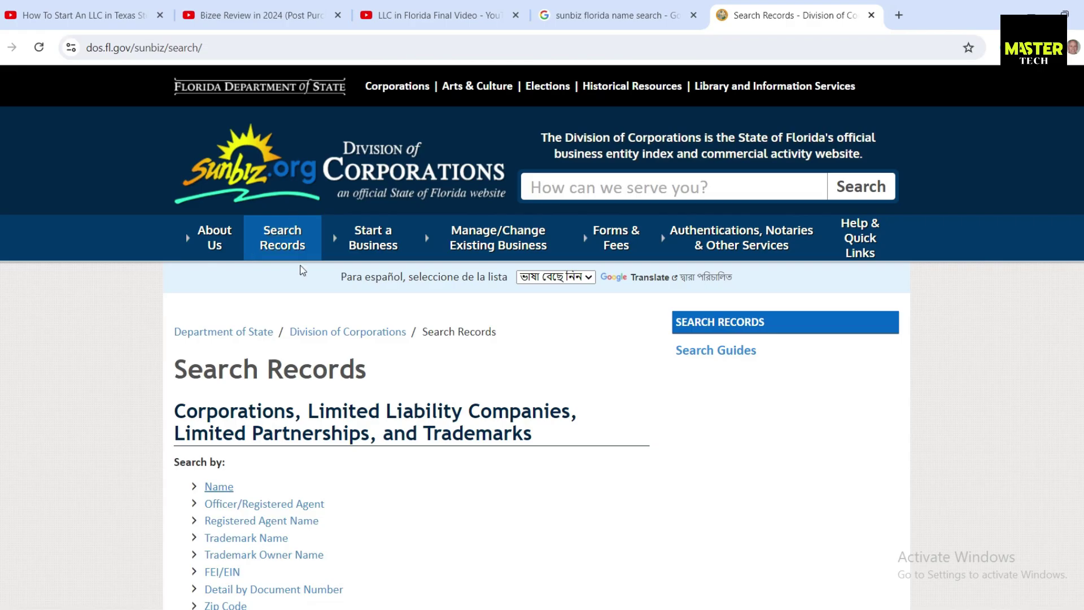
pyautogui.scroll(-3, 246, 248)
pyautogui.tripleClick(231, 223)
# Step: Open the Sunbiz Name search link in a new tab and switch to it
pyautogui.click(245, 341)
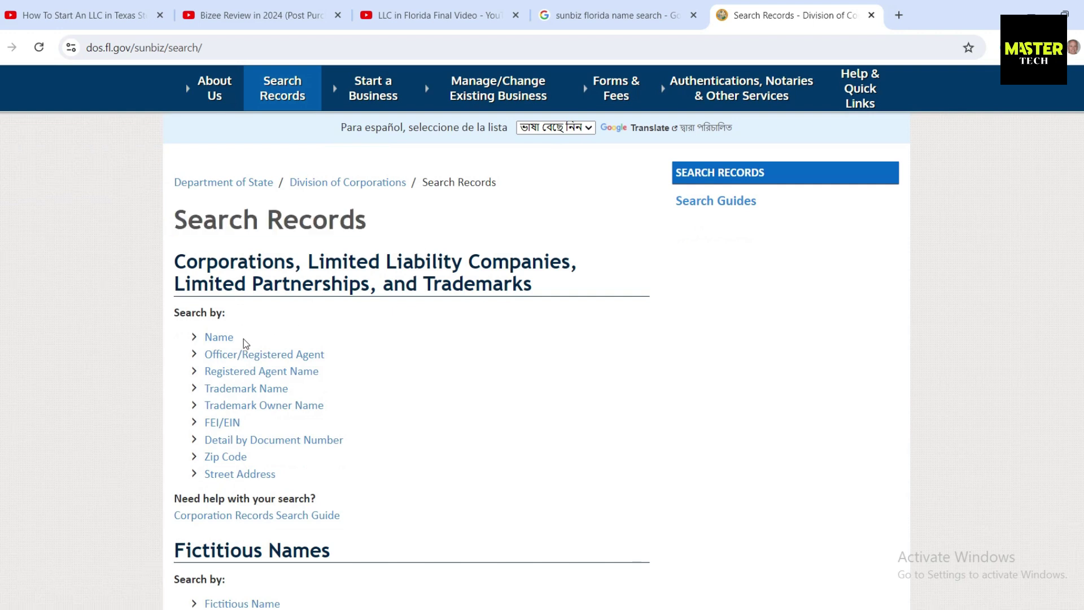
pyautogui.rightClick(229, 338)
pyautogui.click(283, 346)
pyautogui.hotkey('ctrl', 'Tab')
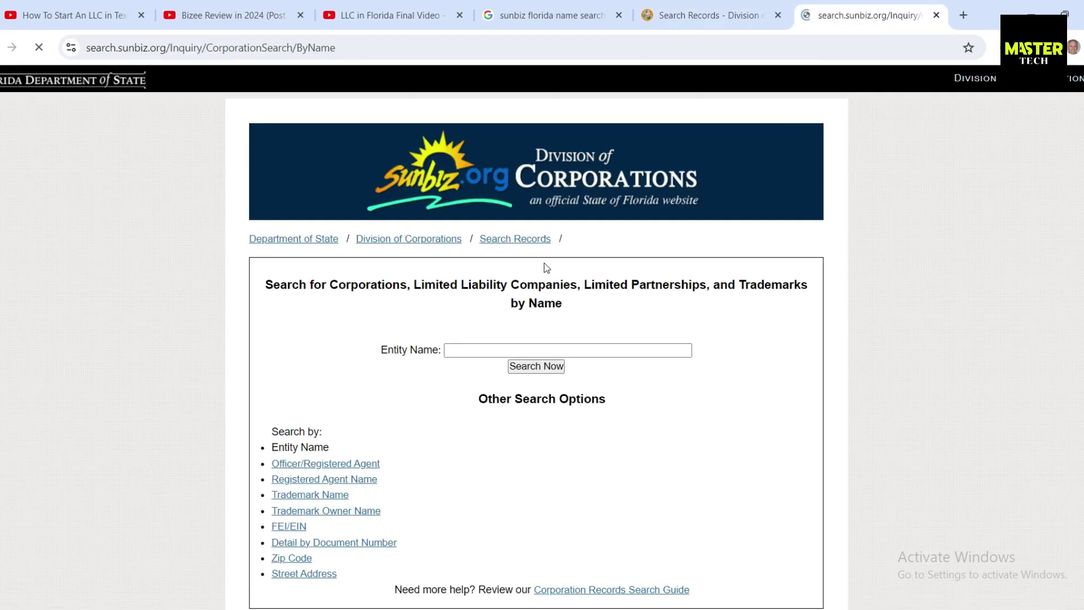
pyautogui.scroll(-1, 524, 293)
# Step: Search entity names for 'Trade Co' and highlight the matching companies in the results
pyautogui.click(466, 305)
pyautogui.write('Trade Co')
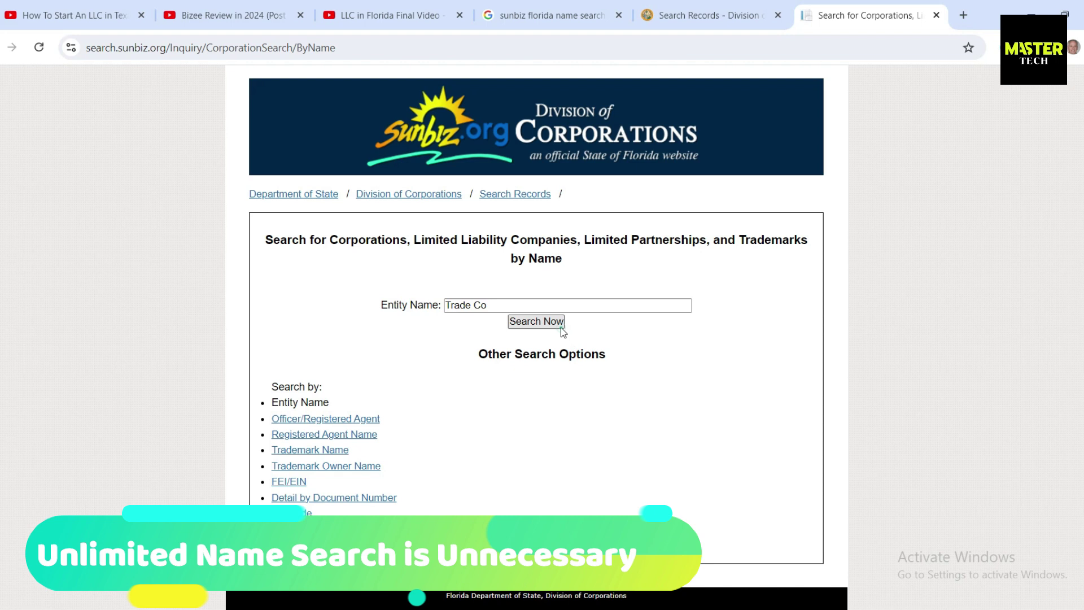
pyautogui.click(512, 321)
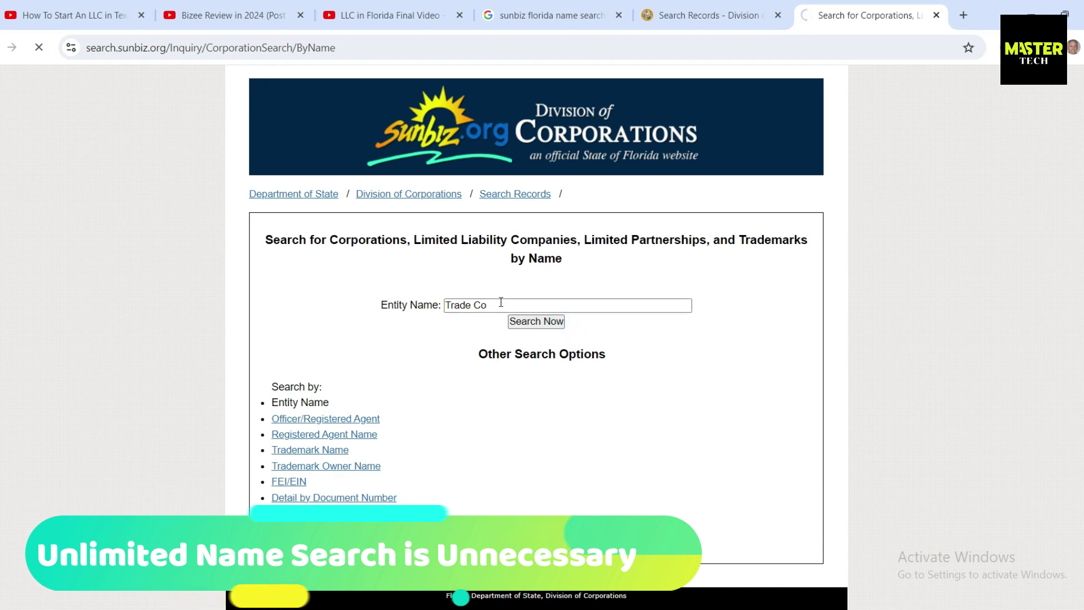
pyautogui.scroll(-3, 496, 320)
pyautogui.moveTo(261, 190); pyautogui.dragTo(404, 205)
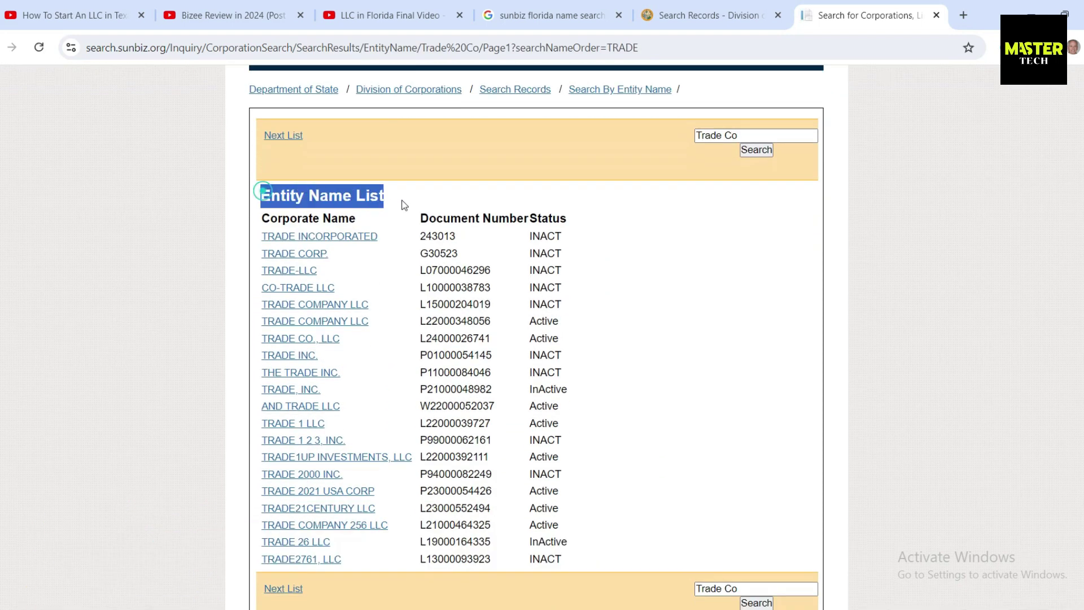
pyautogui.moveTo(257, 226); pyautogui.dragTo(599, 544)
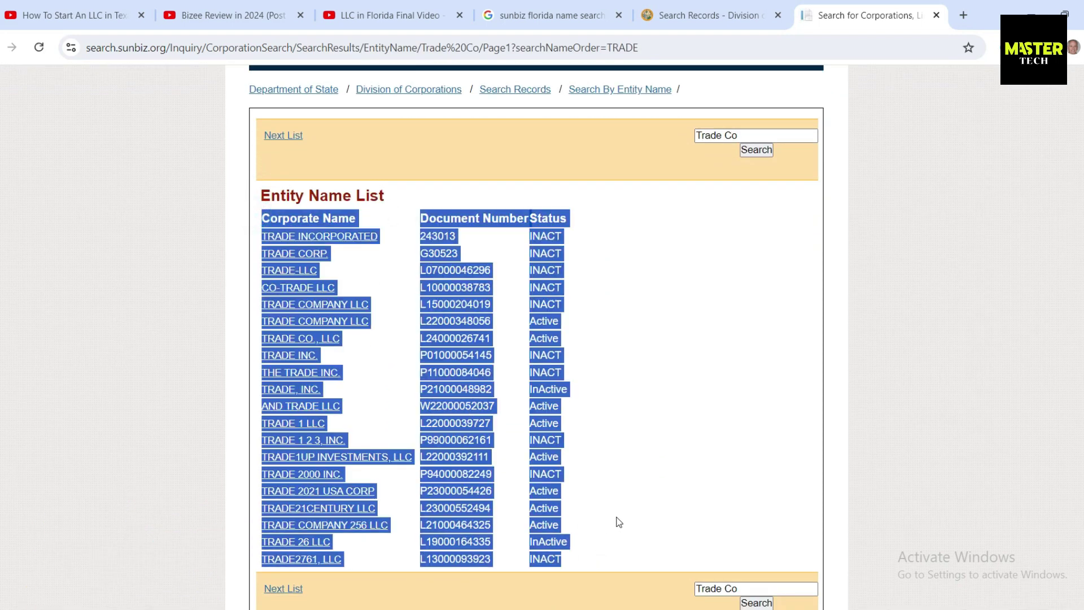
pyautogui.scroll(3, 639, 461)
pyautogui.click(638, 460)
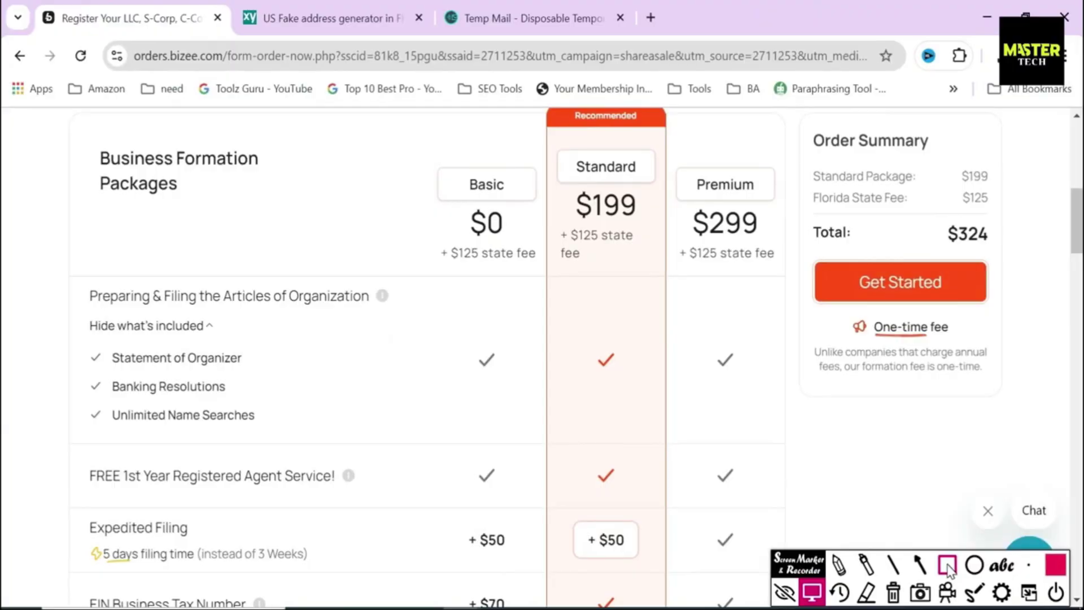
# Step: Outline the Standard package label and its $199 price, then erase the outlines
pyautogui.moveTo(553, 154)
pyautogui.mouseDown()
pyautogui.moveTo(573, 179)
pyautogui.moveTo(656, 181)
pyautogui.mouseUp()
pyautogui.moveTo(552, 188)
pyautogui.mouseDown()
pyautogui.moveTo(563, 225)
pyautogui.moveTo(667, 233)
pyautogui.mouseUp()
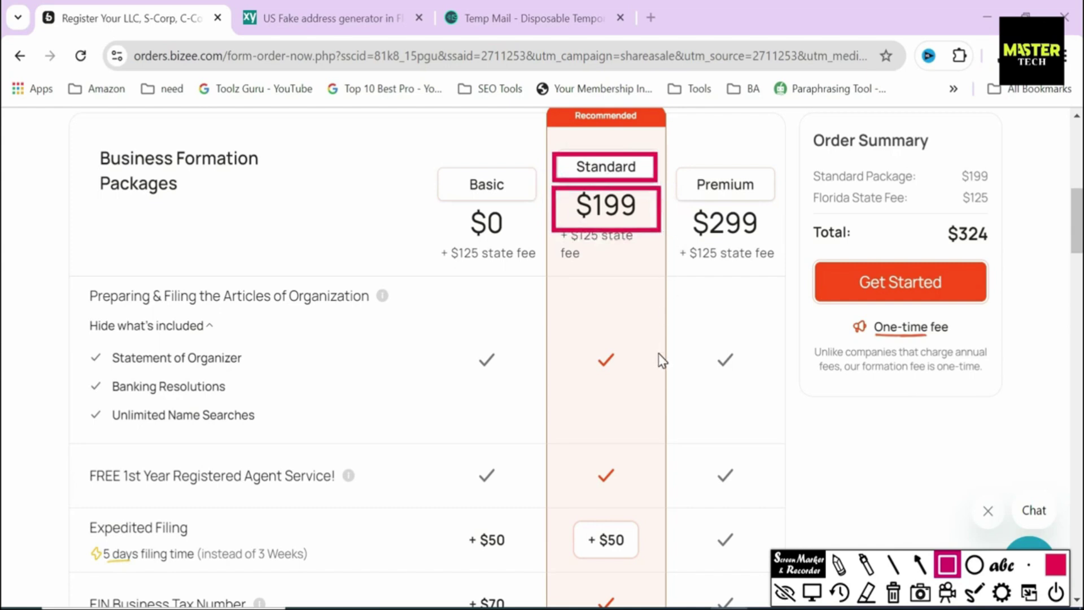
pyautogui.press('Escape')
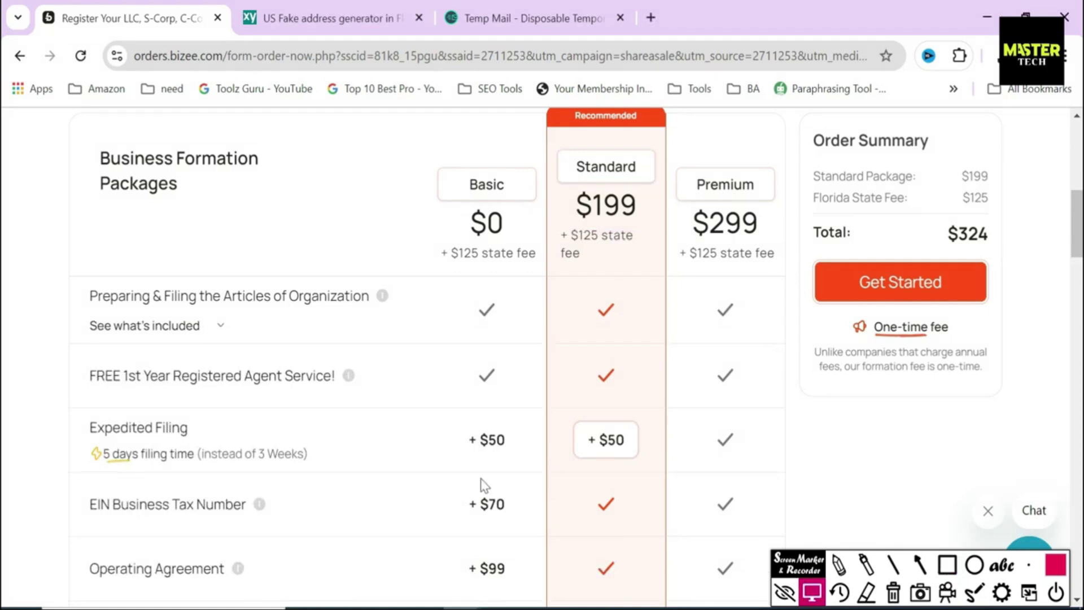
# Step: Highlight the EIN Business Tax Number, Operating Agreement and Business Tax Consultation rows in the comparison table
pyautogui.moveTo(89, 506); pyautogui.dragTo(265, 506)
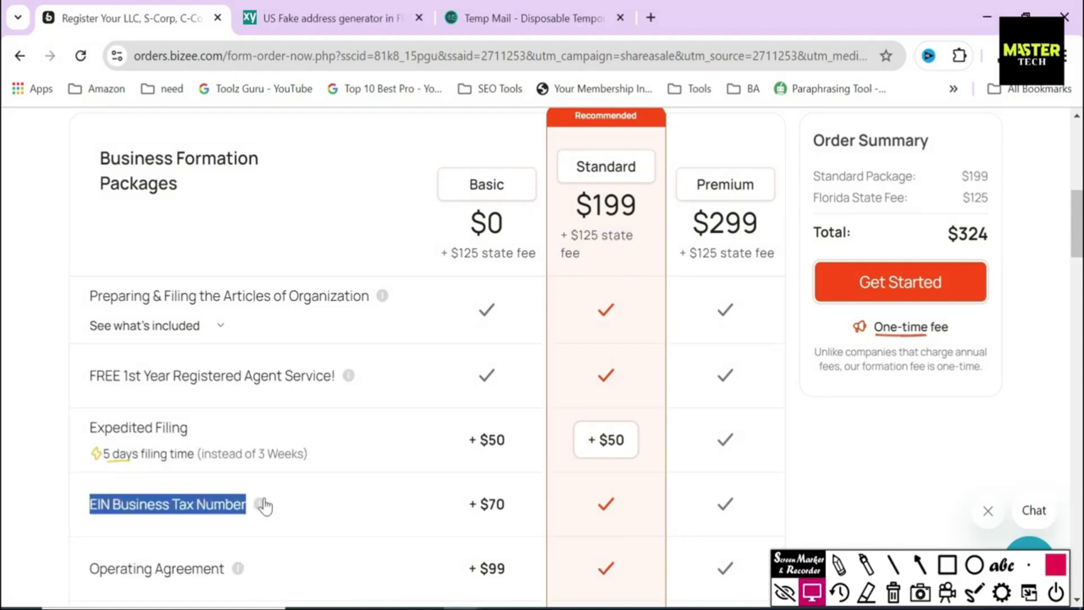
pyautogui.scroll(-4, 171, 356)
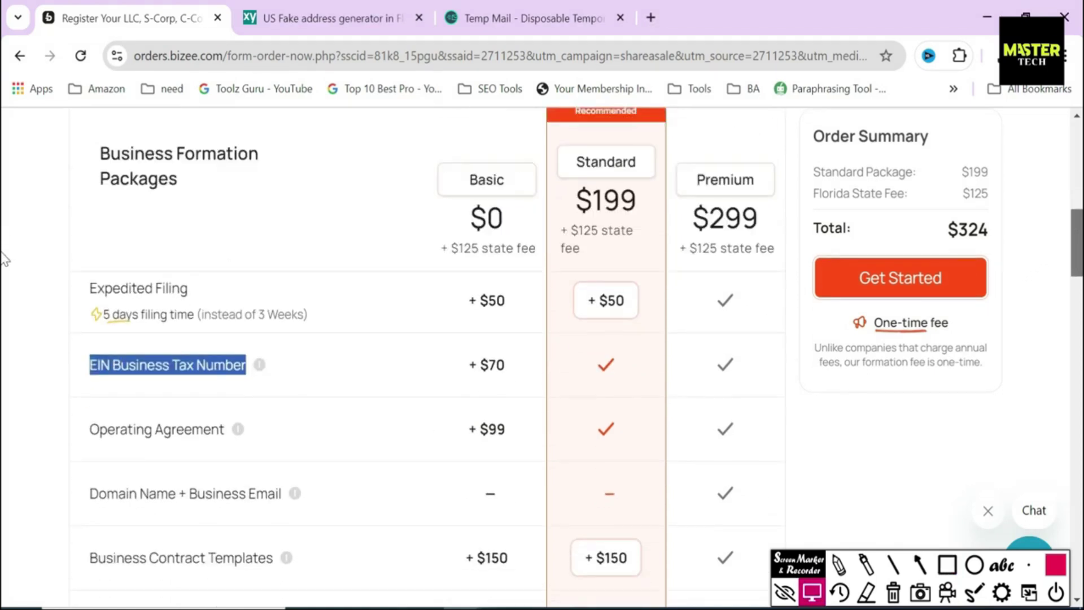
pyautogui.moveTo(88, 326); pyautogui.dragTo(250, 323)
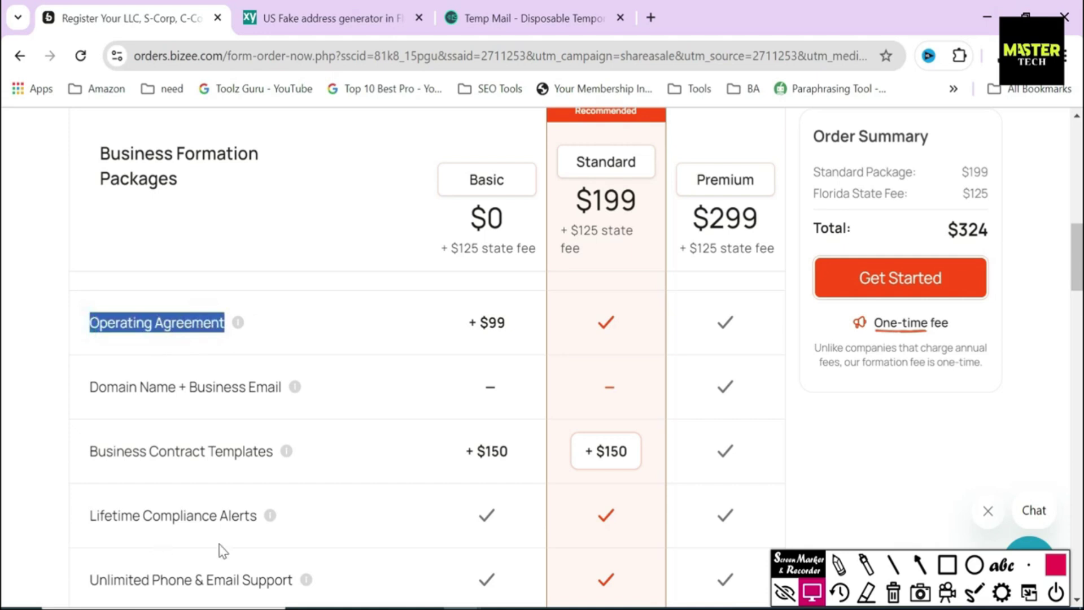
pyautogui.scroll(-3, 225, 415)
pyautogui.moveTo(89, 318); pyautogui.dragTo(257, 320)
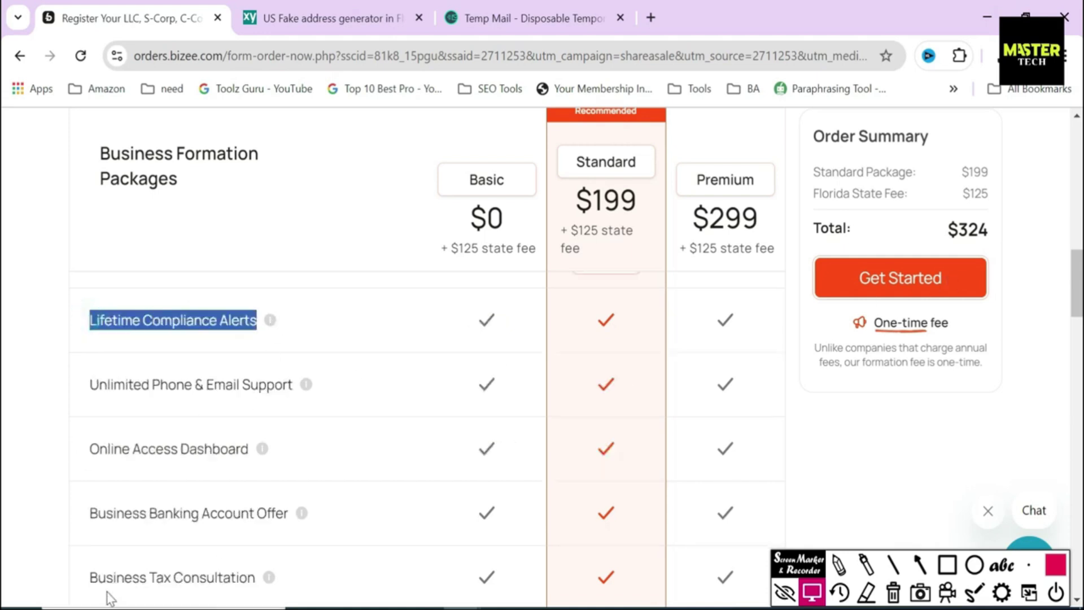
pyautogui.moveTo(91, 577); pyautogui.dragTo(281, 574)
pyautogui.click(326, 582)
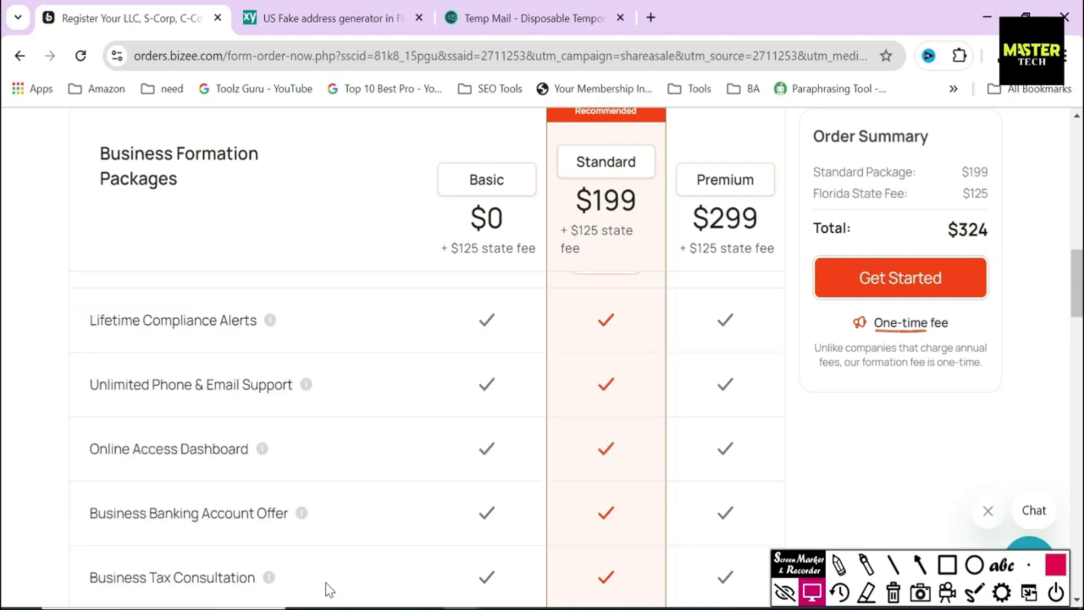
pyautogui.scroll(-2, 5, 324)
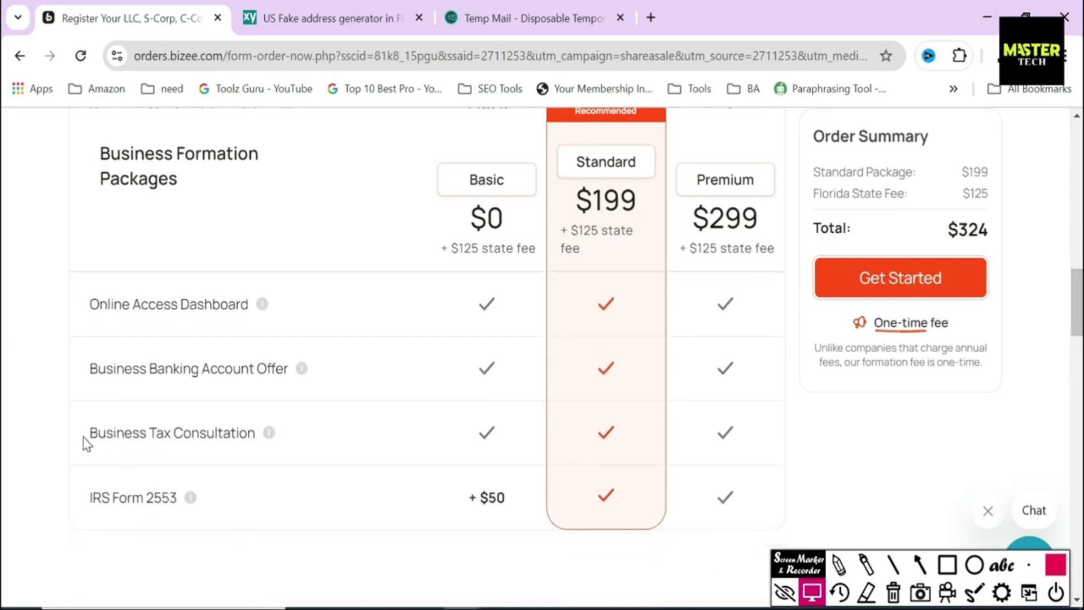
pyautogui.moveTo(83, 438); pyautogui.dragTo(260, 447)
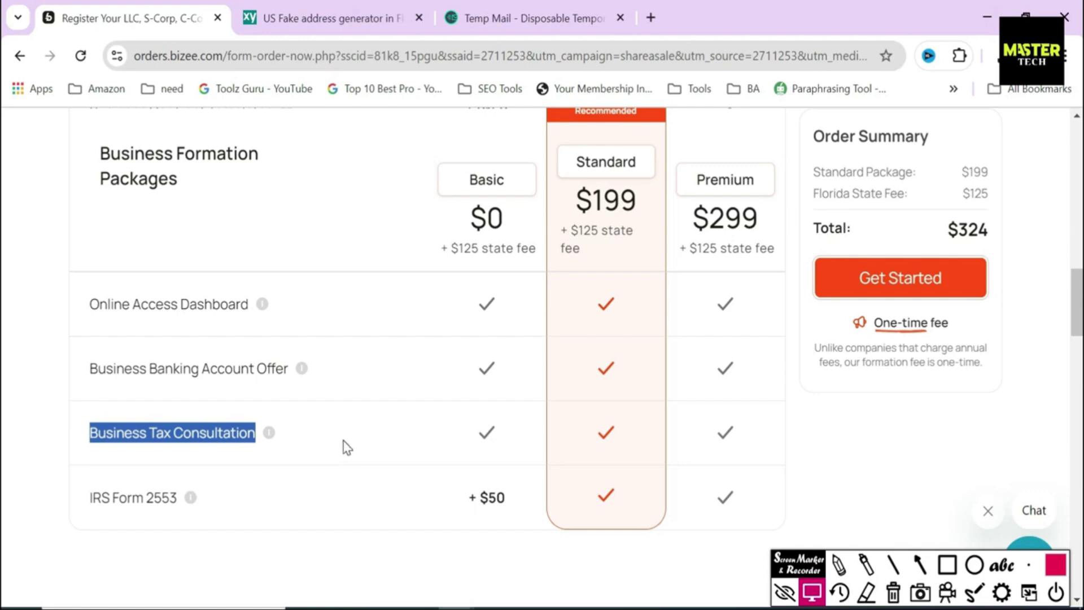
pyautogui.click(346, 447)
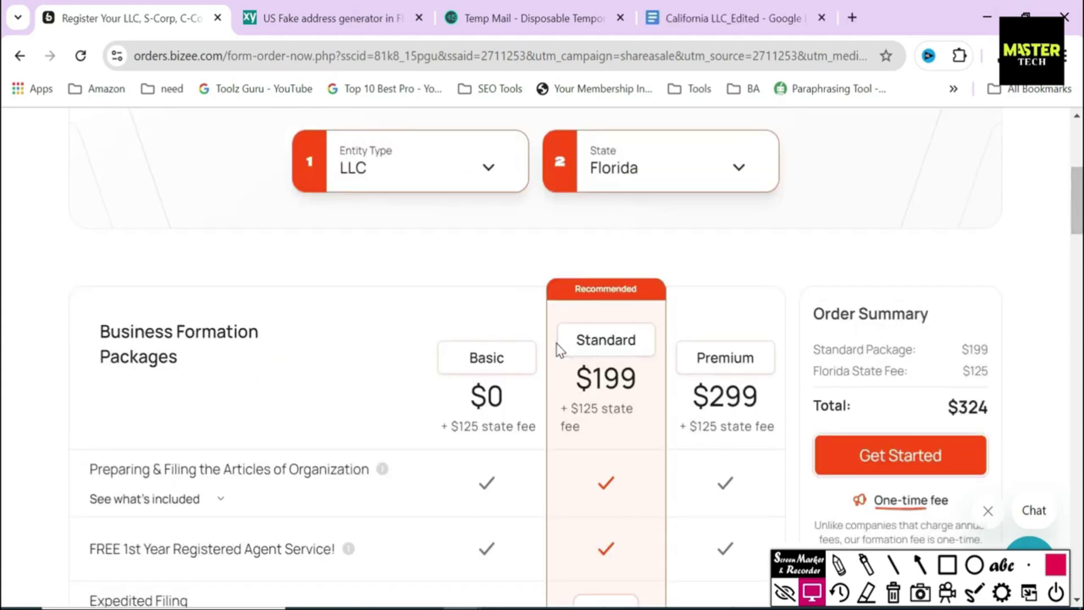
# Step: Highlight the Standard package, its EIN feature, and the Business Banking Account Offer and Tax Consultation rows
pyautogui.moveTo(559, 348); pyautogui.dragTo(649, 346)
pyautogui.scroll(-2, 2, 220)
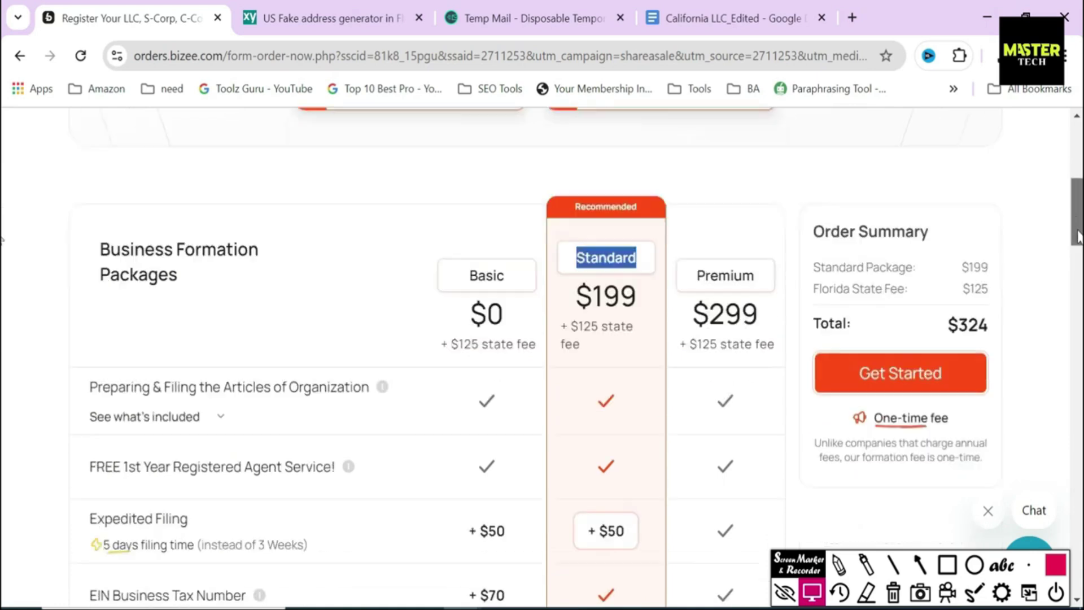
pyautogui.click(535, 215)
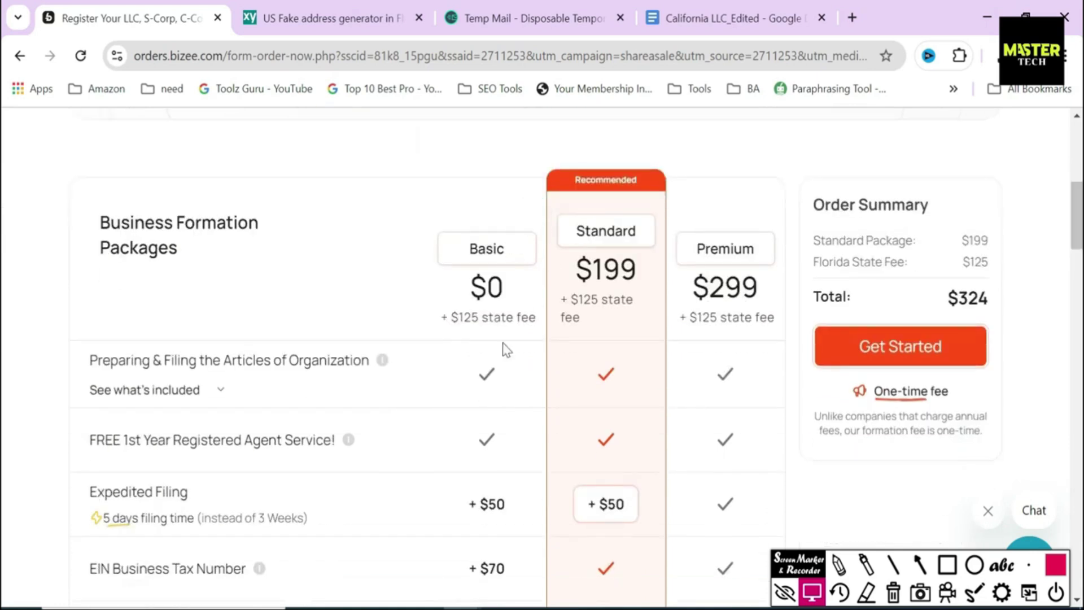
pyautogui.moveTo(89, 568); pyautogui.dragTo(285, 574)
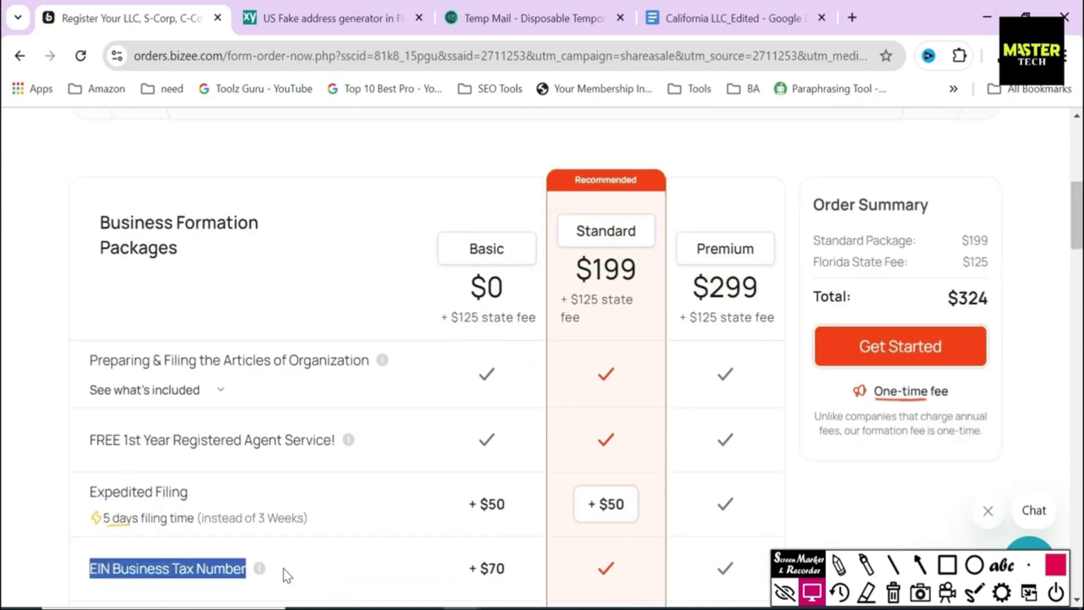
pyautogui.scroll(-6, 5, 255)
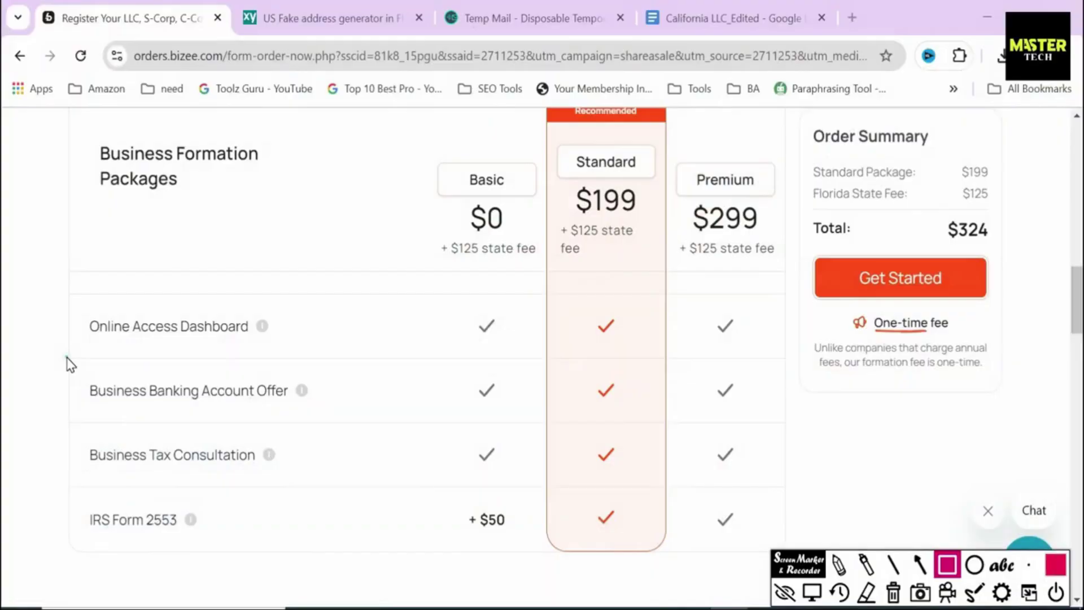
pyautogui.moveTo(68, 359)
pyautogui.mouseDown()
pyautogui.moveTo(134, 416)
pyautogui.moveTo(483, 485)
pyautogui.moveTo(801, 493)
pyautogui.moveTo(792, 500)
pyautogui.mouseUp()
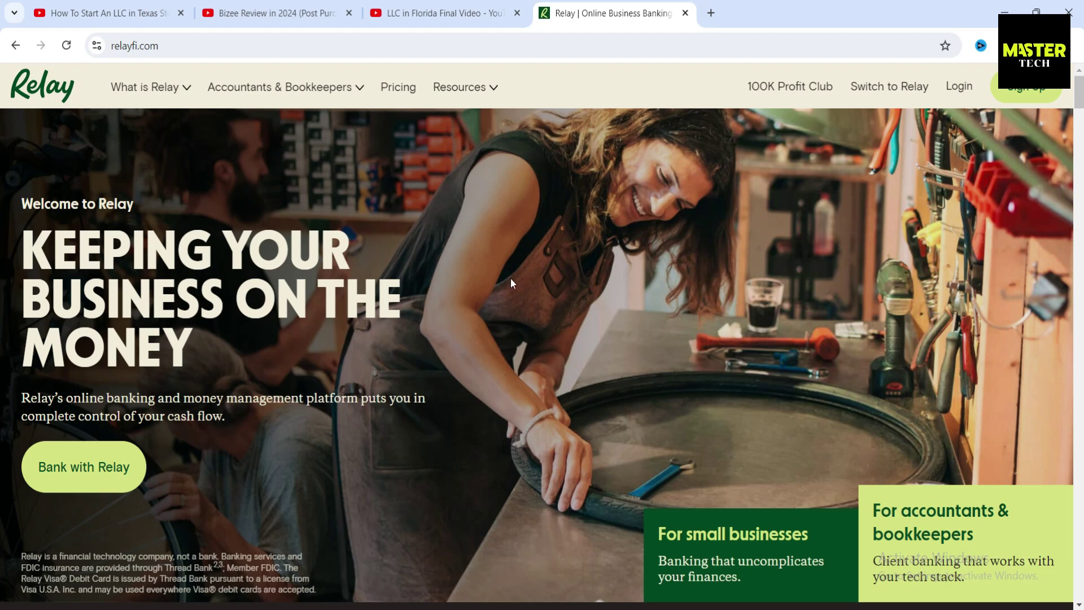
pyautogui.scroll(-10, 550, 276)
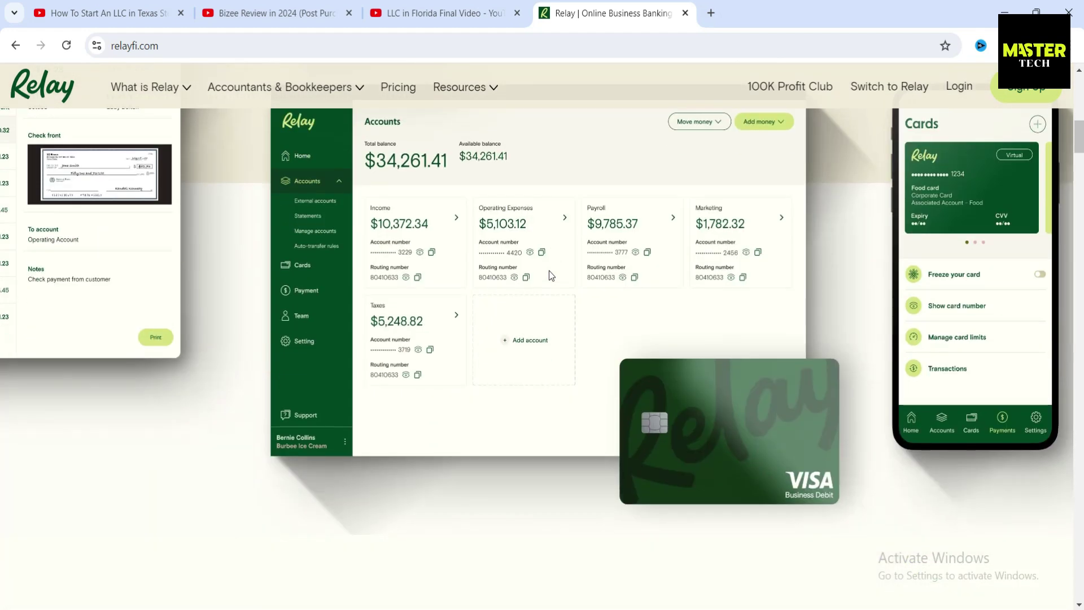
# Step: Scroll down the Relay homepage through its business banking feature sections
pyautogui.scroll(-15, 551, 275)
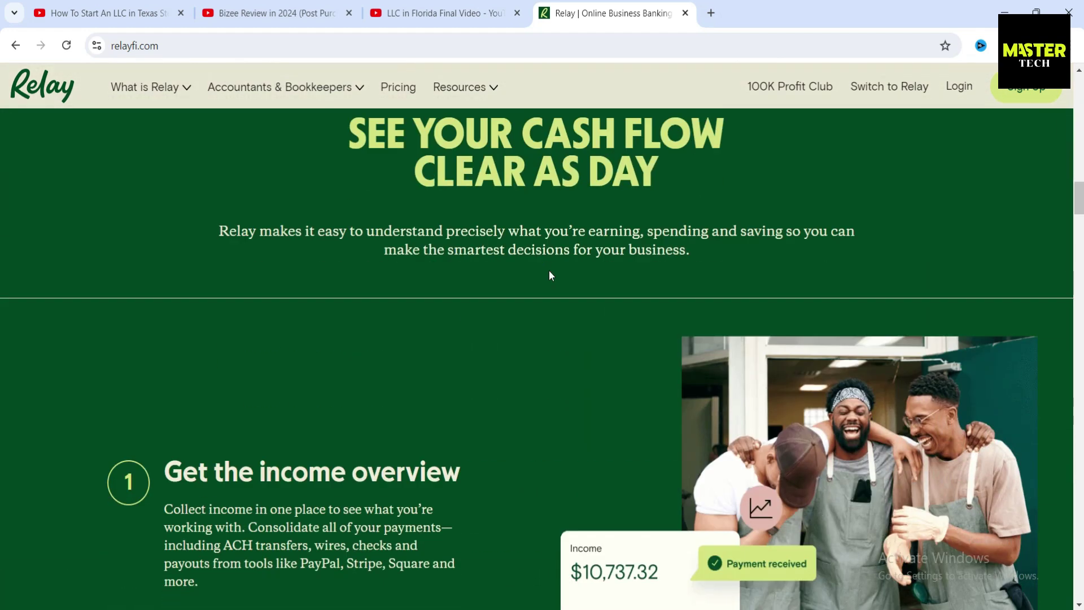
pyautogui.scroll(-15, 460, 305)
pyautogui.scroll(-10, 460, 325)
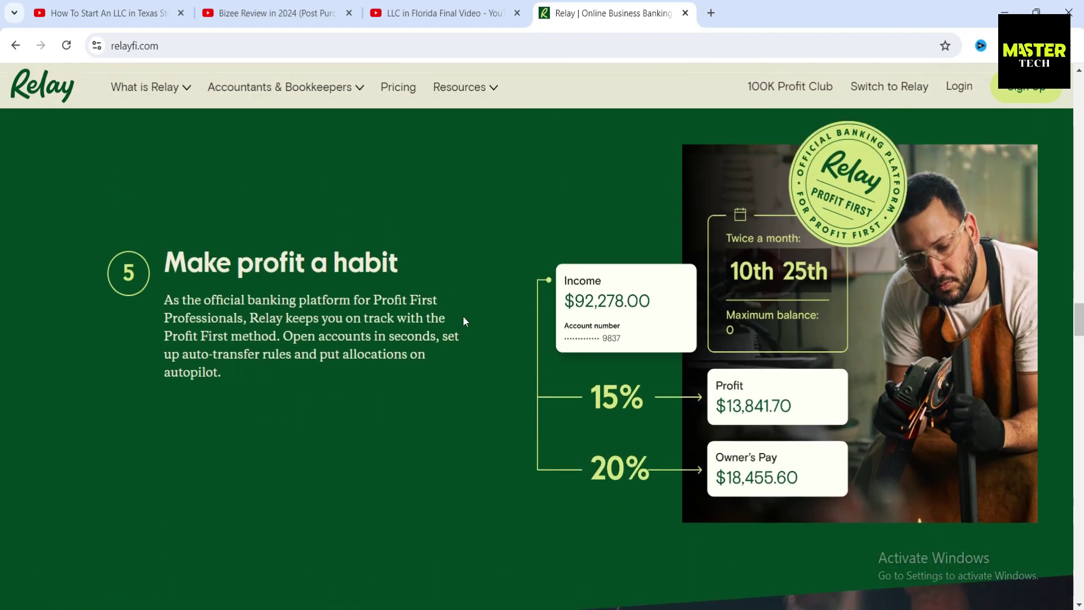
pyautogui.scroll(-8, 485, 332)
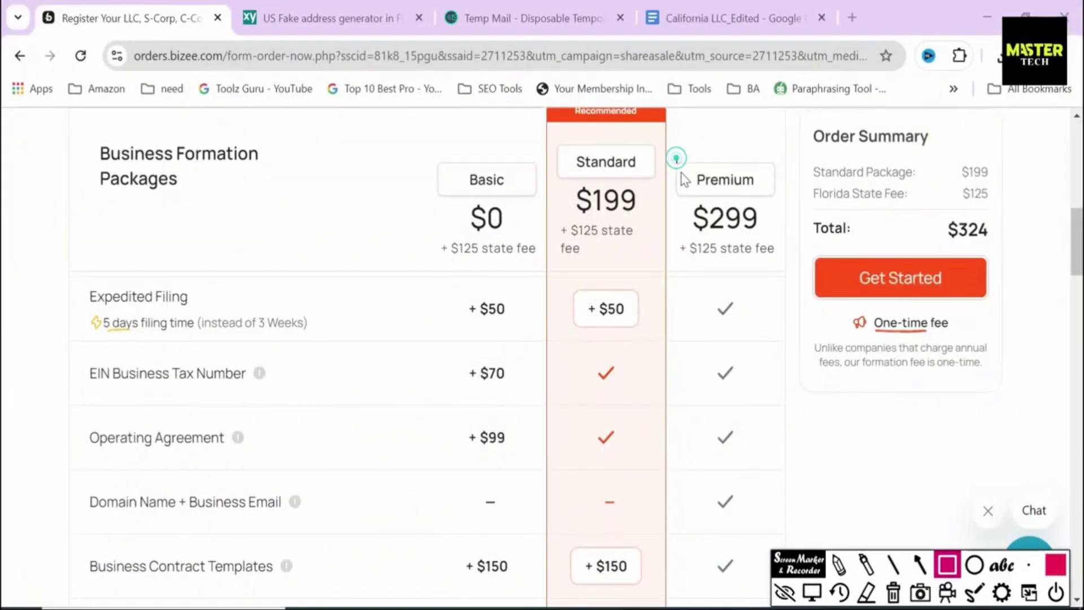
# Step: Outline Premium, its $299 price, Expedited Filing, Domain Name + Business Email and Business Contract Templates, then clear them
pyautogui.moveTo(677, 159); pyautogui.dragTo(770, 201)
pyautogui.moveTo(672, 201)
pyautogui.mouseDown()
pyautogui.moveTo(693, 224)
pyautogui.moveTo(792, 239)
pyautogui.mouseUp()
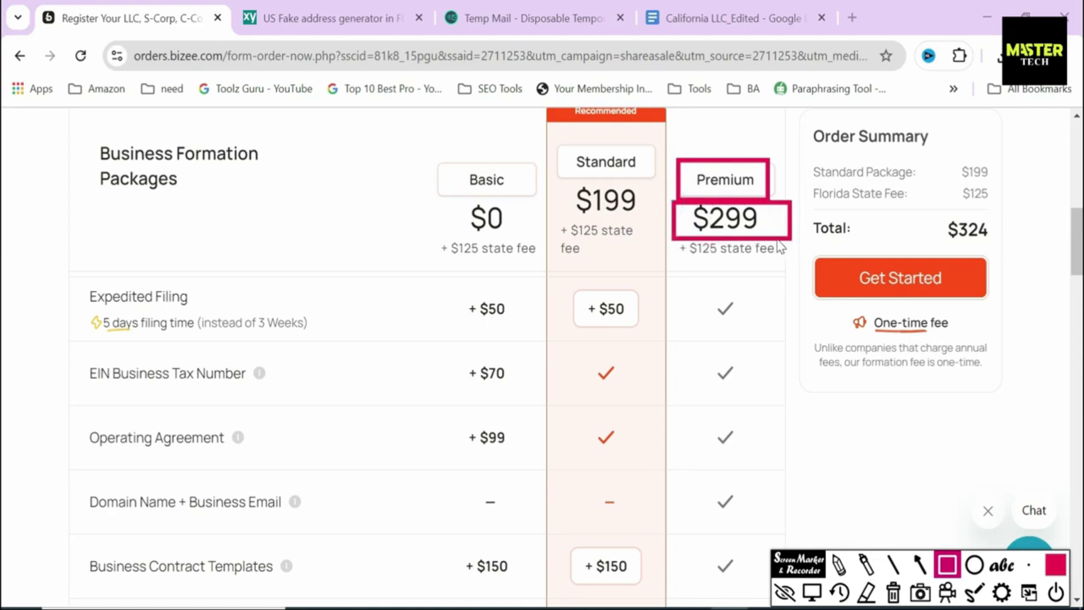
pyautogui.moveTo(69, 276)
pyautogui.mouseDown()
pyautogui.moveTo(227, 353)
pyautogui.moveTo(319, 354)
pyautogui.mouseUp()
pyautogui.moveTo(81, 477)
pyautogui.mouseDown()
pyautogui.moveTo(152, 544)
pyautogui.moveTo(308, 527)
pyautogui.mouseUp()
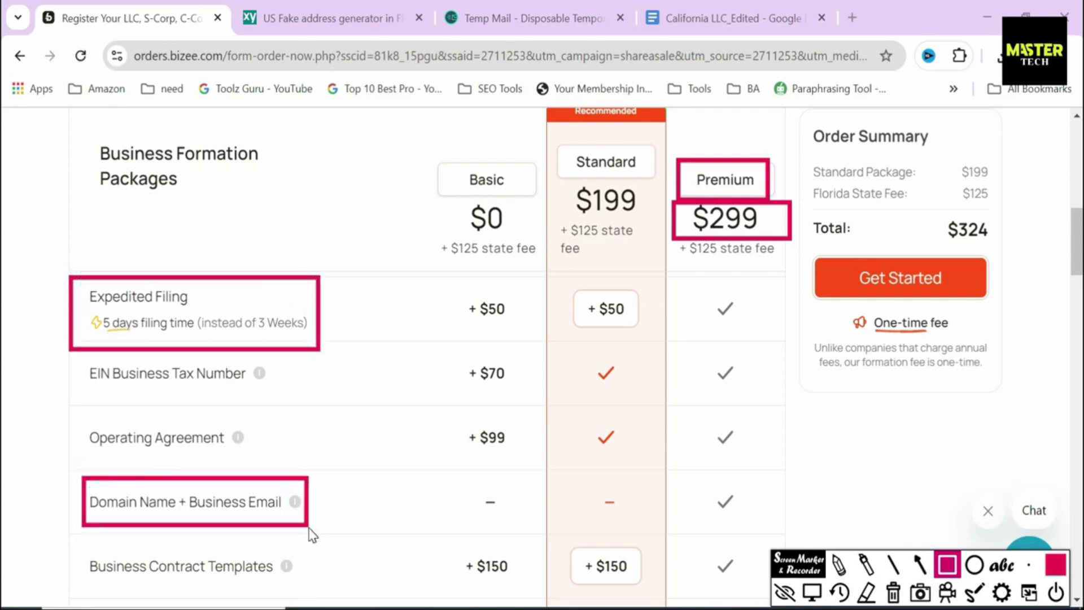
pyautogui.moveTo(75, 548)
pyautogui.mouseDown()
pyautogui.moveTo(116, 596)
pyautogui.moveTo(327, 593)
pyautogui.moveTo(318, 583)
pyautogui.mouseUp()
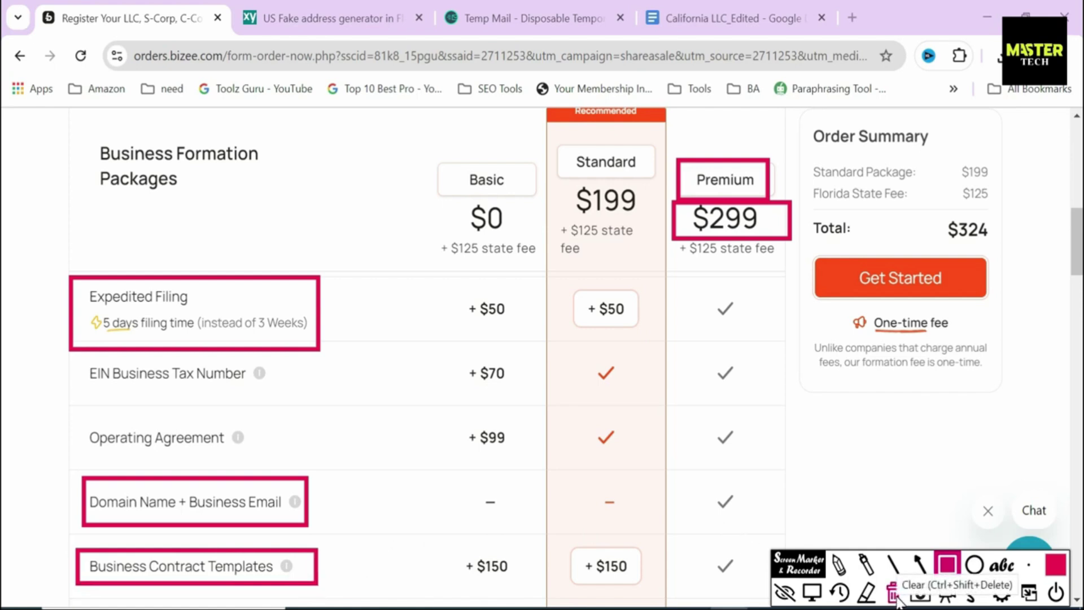
pyautogui.click(893, 593)
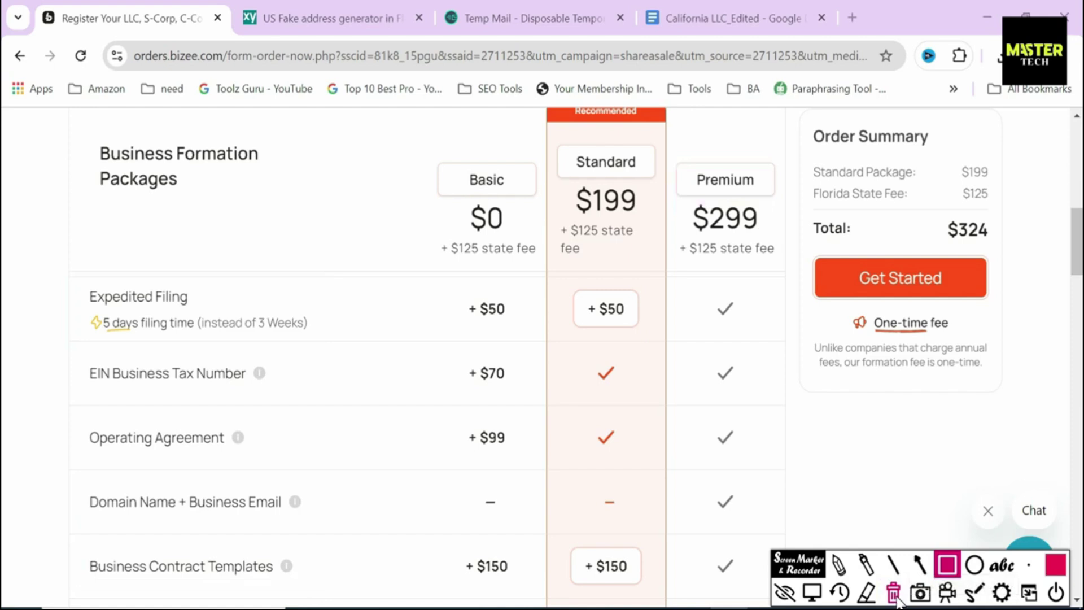
# Step: Outline the Premium package name again, remove it, and highlight the $299 Premium price
pyautogui.moveTo(680, 151)
pyautogui.mouseDown()
pyautogui.moveTo(694, 185)
pyautogui.moveTo(780, 202)
pyautogui.moveTo(785, 213)
pyautogui.mouseUp()
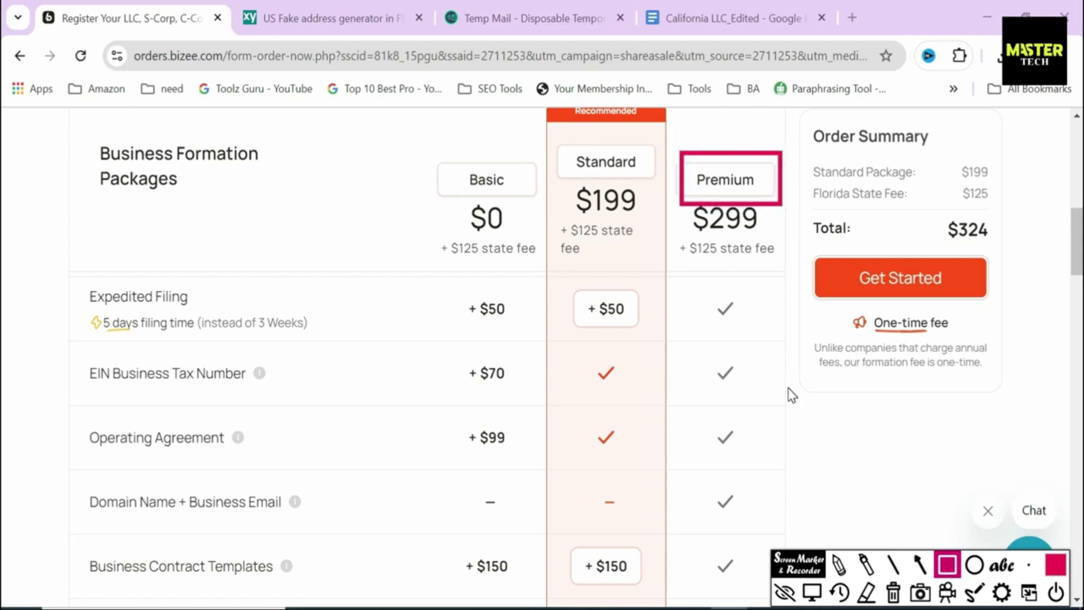
pyautogui.press('Escape')
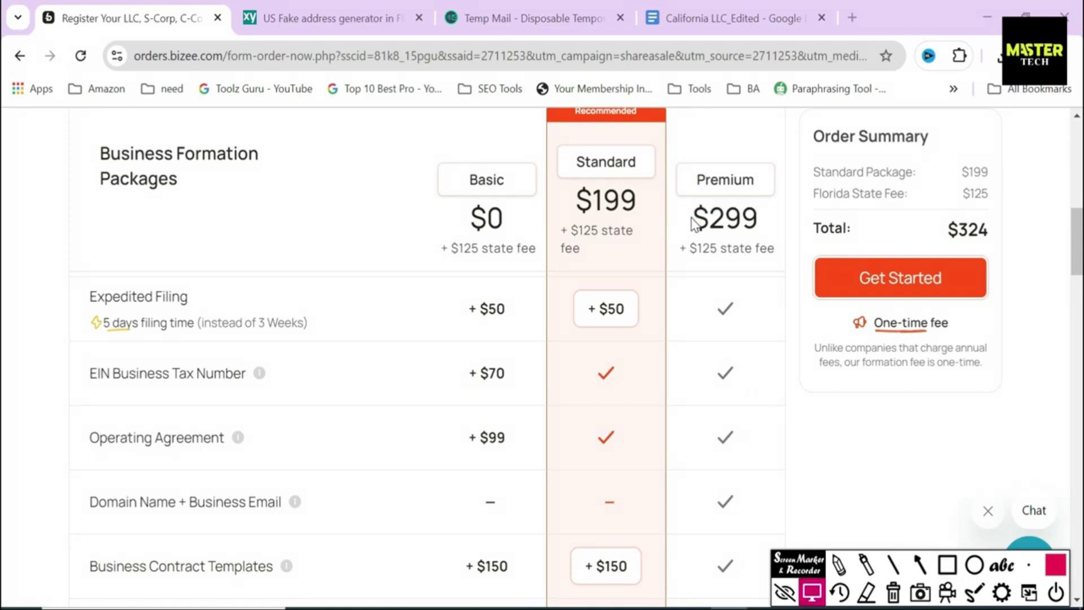
pyautogui.moveTo(567, 194); pyautogui.dragTo(768, 228)
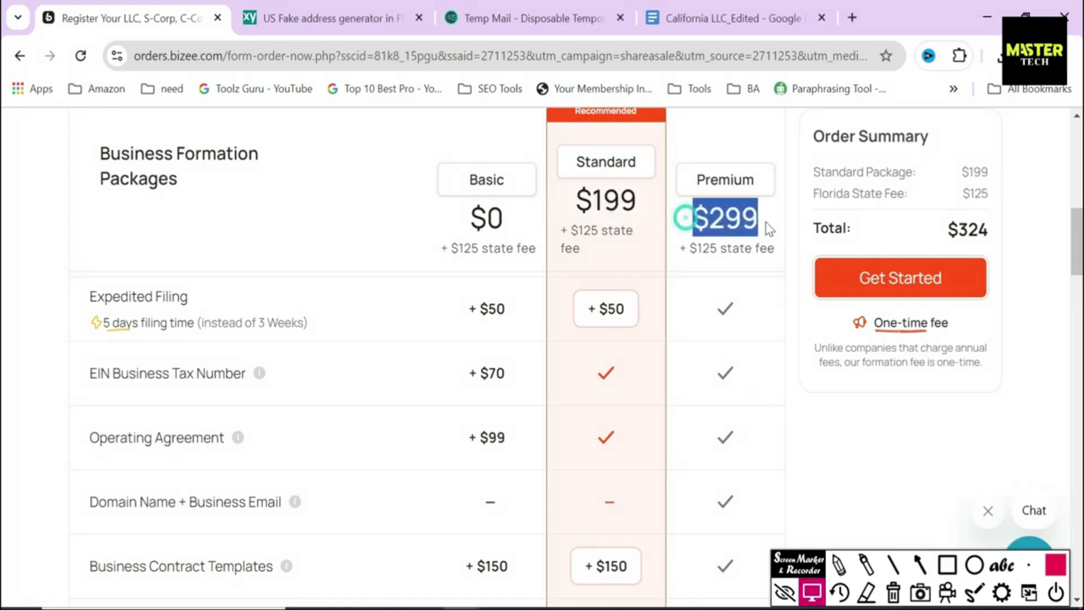
pyautogui.click(683, 219)
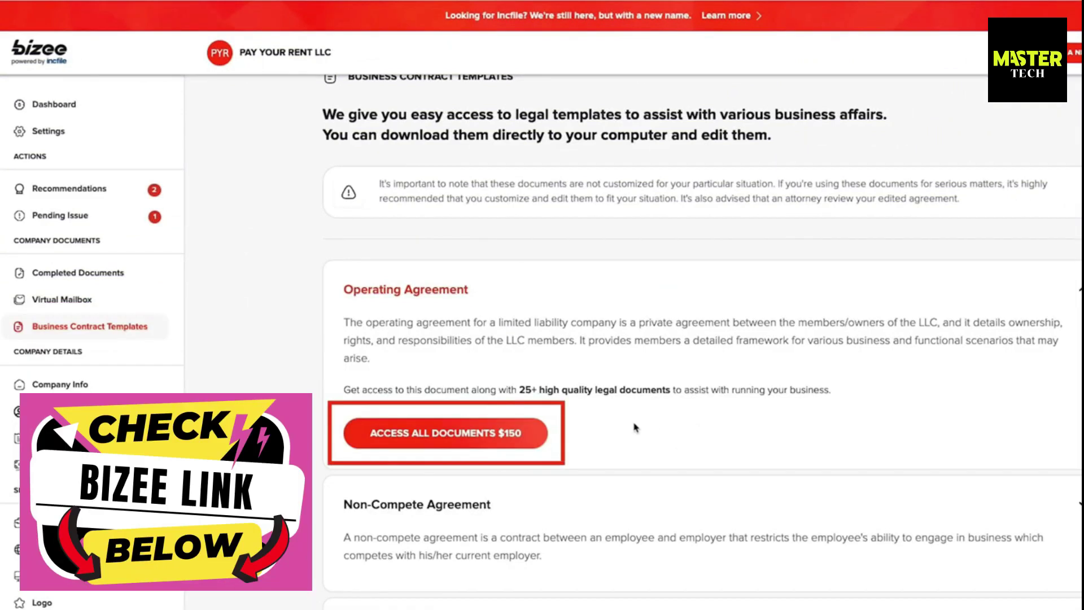
# Step: Scroll through the contract templates list, then highlight the Expedited Filing feature and its timing
pyautogui.scroll(-5, 635, 428)
pyautogui.scroll(-6, 635, 428)
pyautogui.scroll(-4, 635, 428)
pyautogui.scroll(-10, 635, 427)
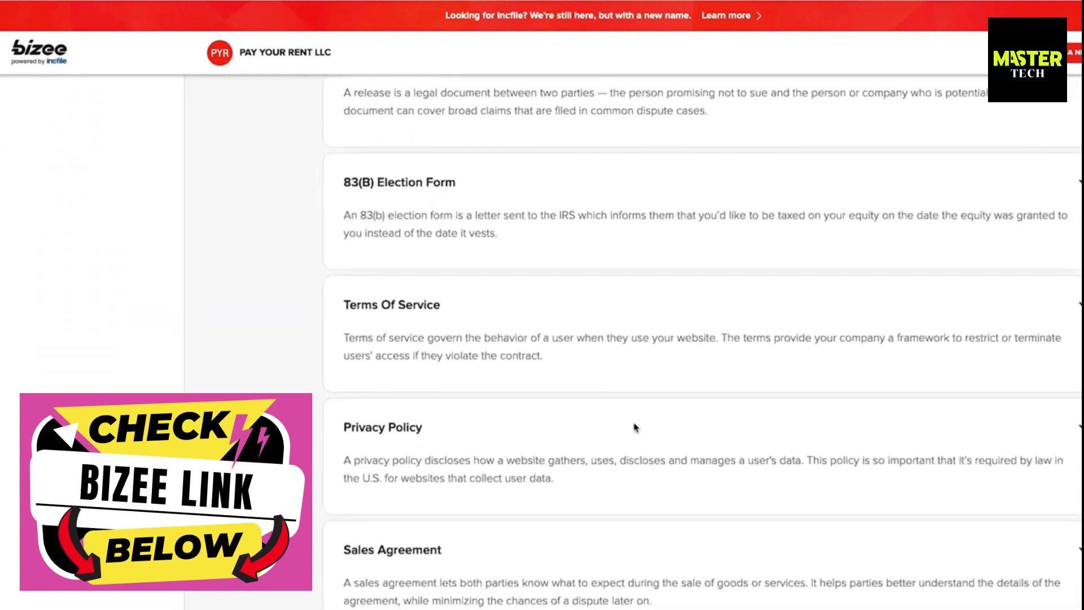
pyautogui.scroll(-7, 635, 427)
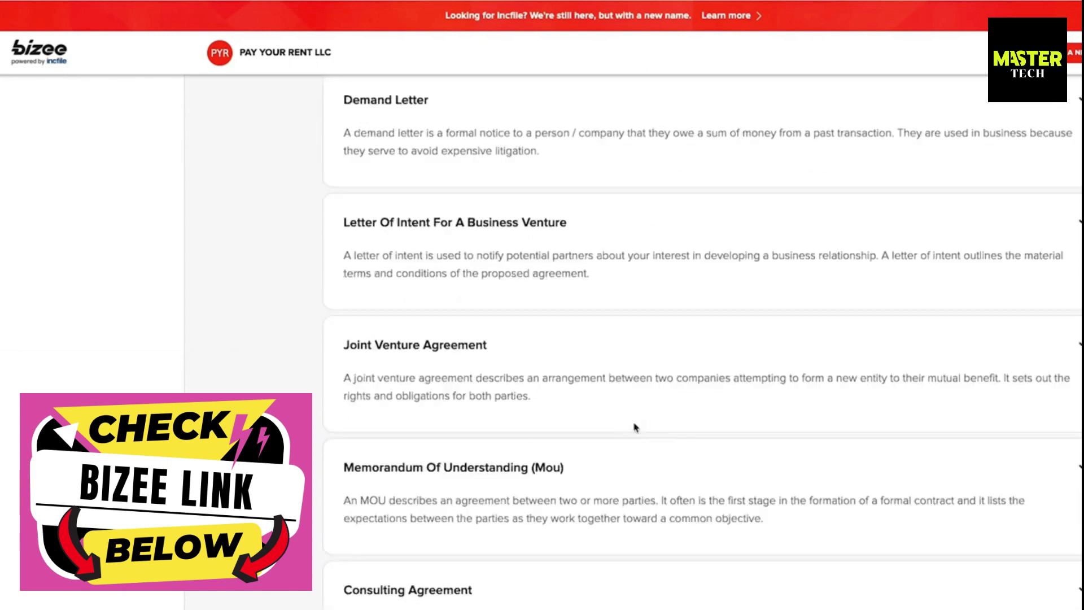
pyautogui.scroll(2, 635, 427)
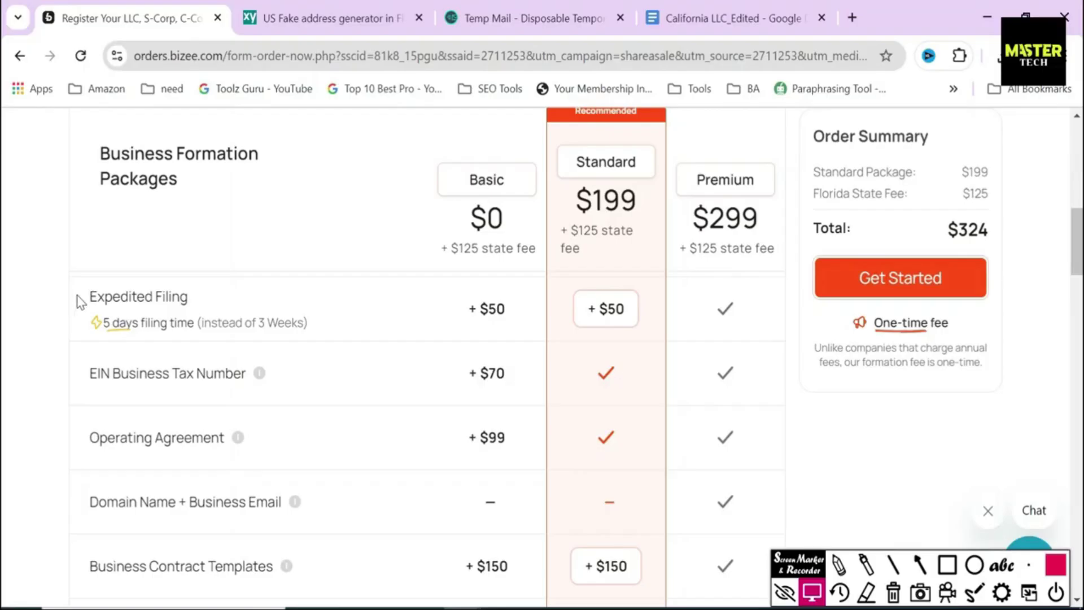
pyautogui.moveTo(79, 293); pyautogui.dragTo(315, 320)
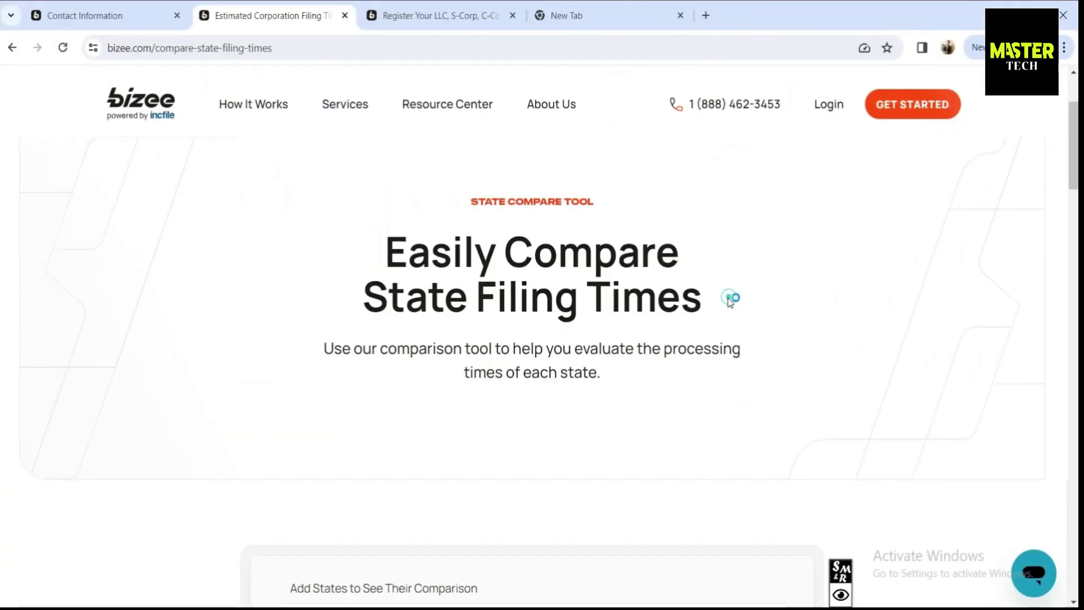
# Step: Add Alabama to the filing-time comparison and mark its 3 weeks, 1 business day and $50 expedited values
pyautogui.scroll(-4, 729, 299)
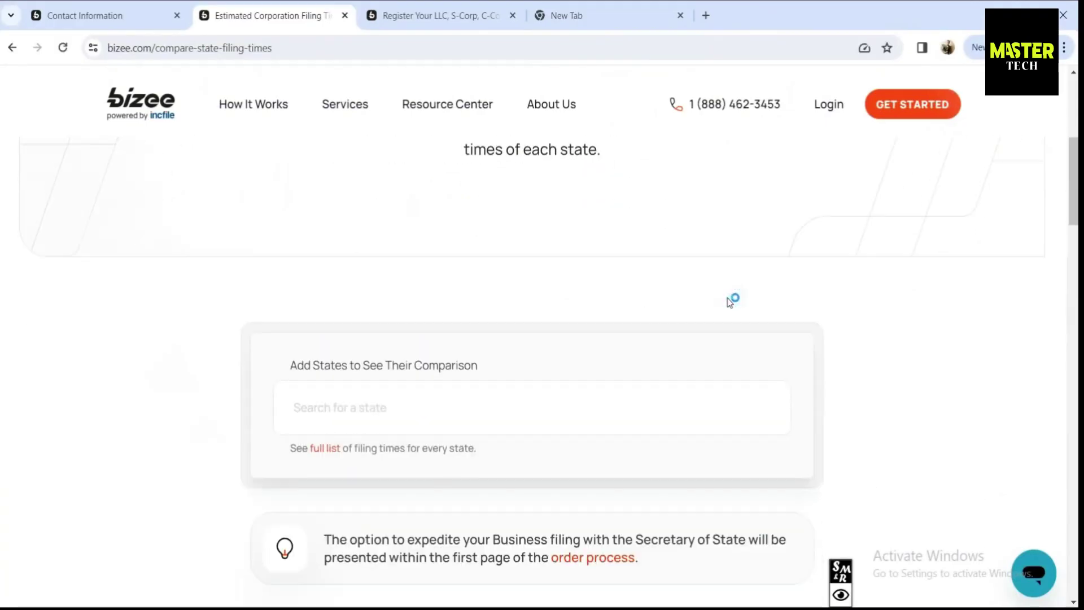
pyautogui.click(354, 395)
pyautogui.write('Ala')
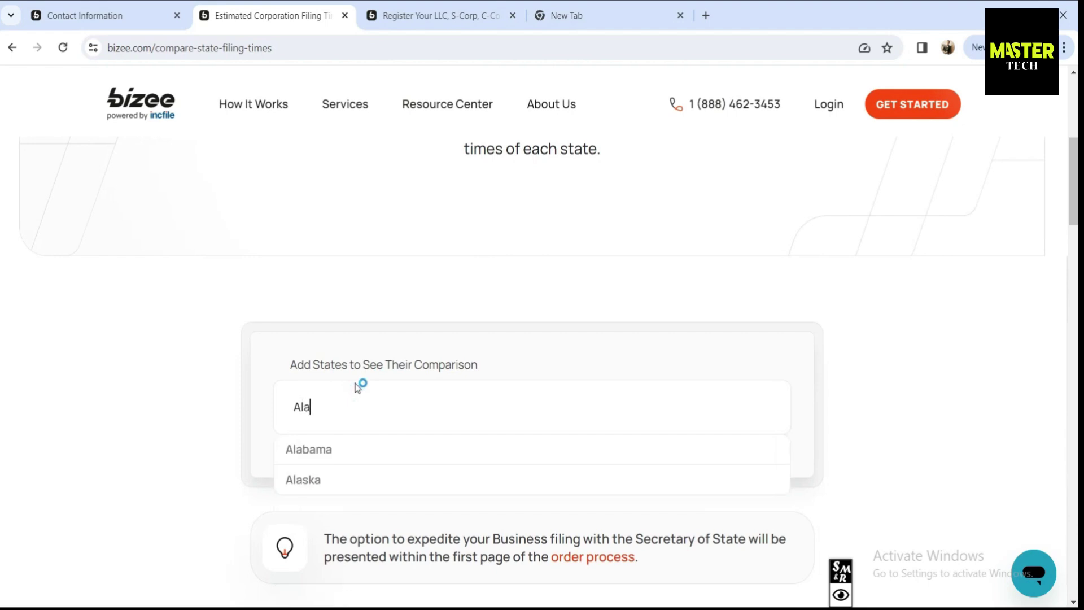
pyautogui.click(363, 450)
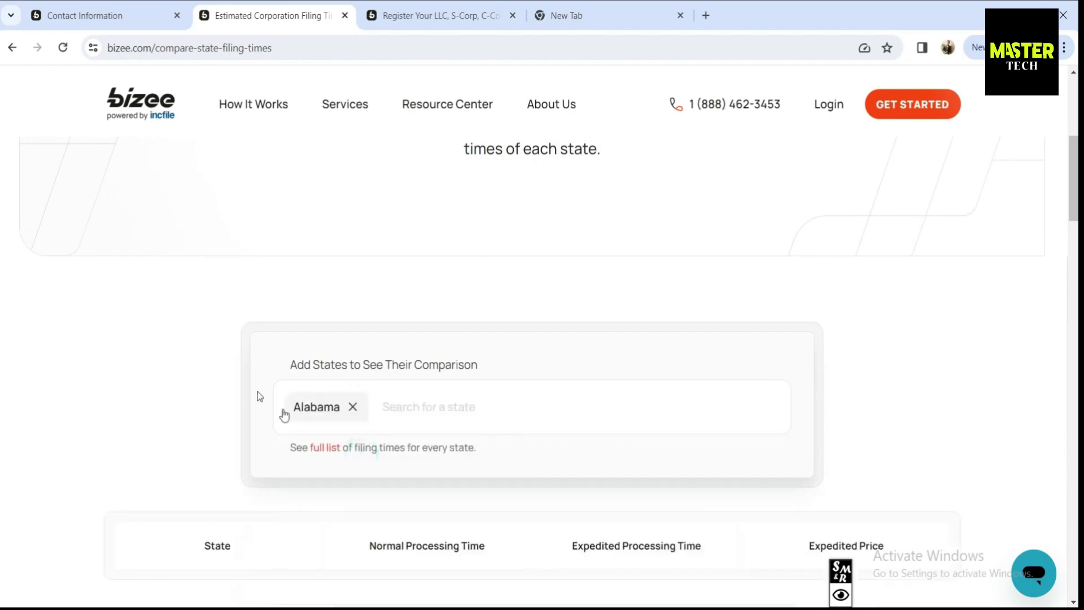
pyautogui.scroll(-4, 280, 413)
pyautogui.moveTo(458, 371); pyautogui.dragTo(393, 376)
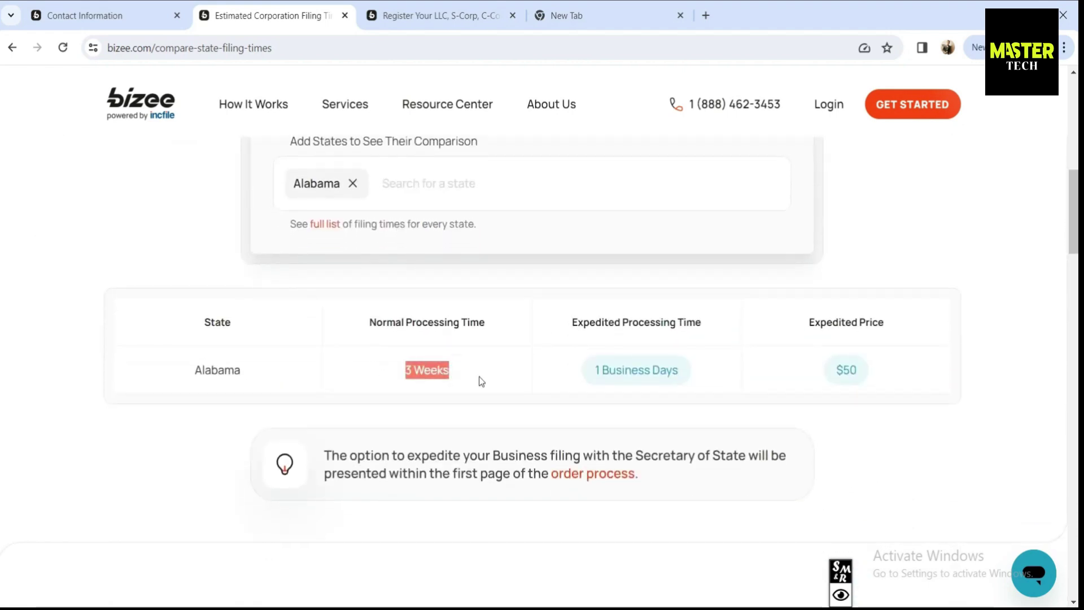
pyautogui.click(578, 377)
pyautogui.moveTo(695, 373); pyautogui.dragTo(584, 368)
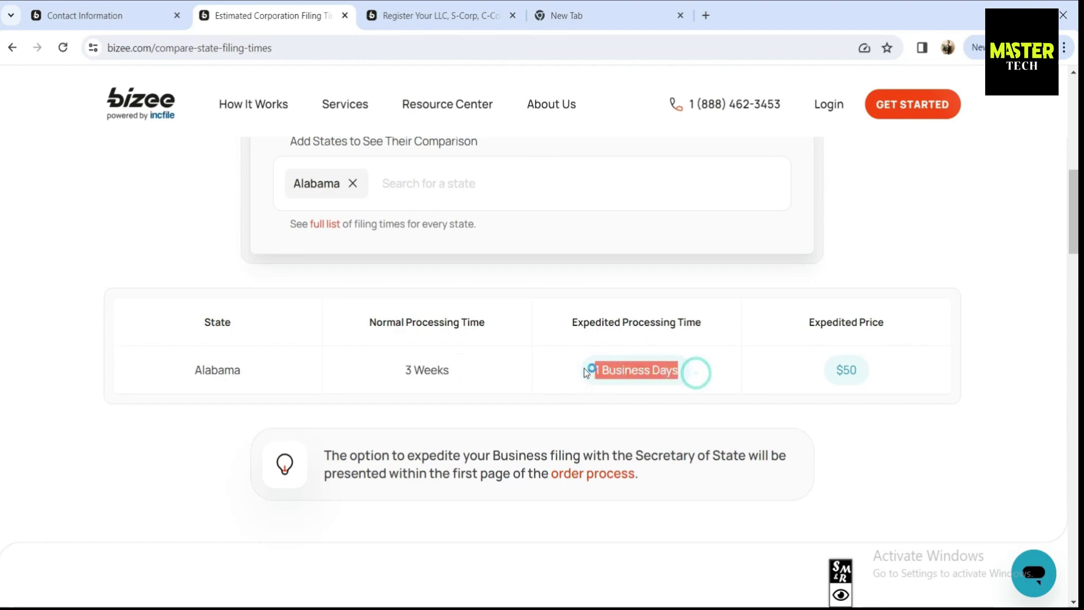
pyautogui.click(853, 372)
pyautogui.moveTo(860, 366); pyautogui.dragTo(828, 357)
# Step: Add Arizona to the comparison, mark its processing times and expedited price, and outline the domain add-on
pyautogui.click(474, 186)
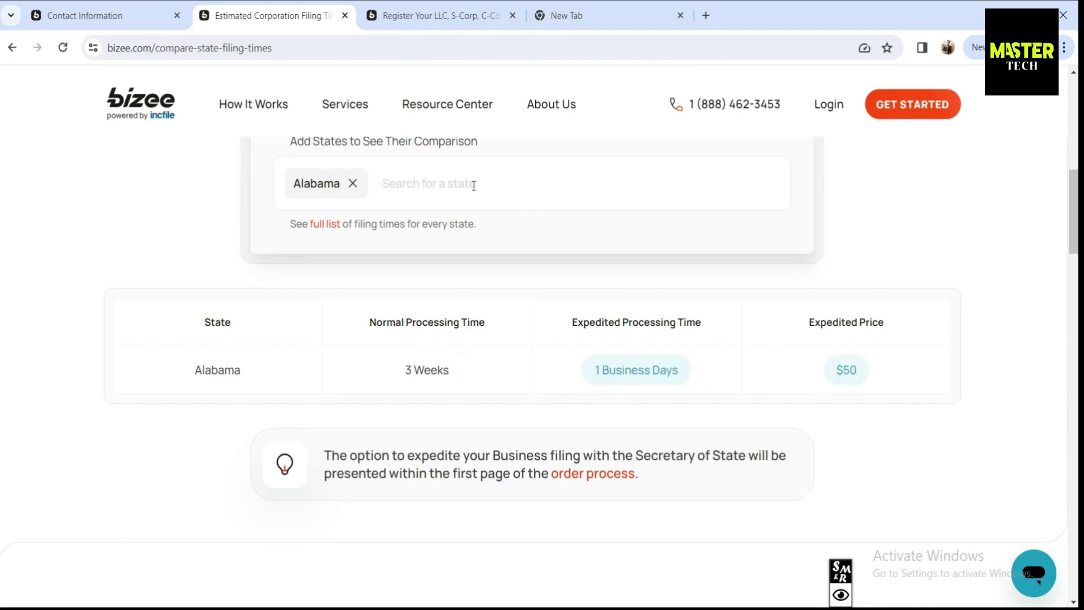
pyautogui.write('Ari')
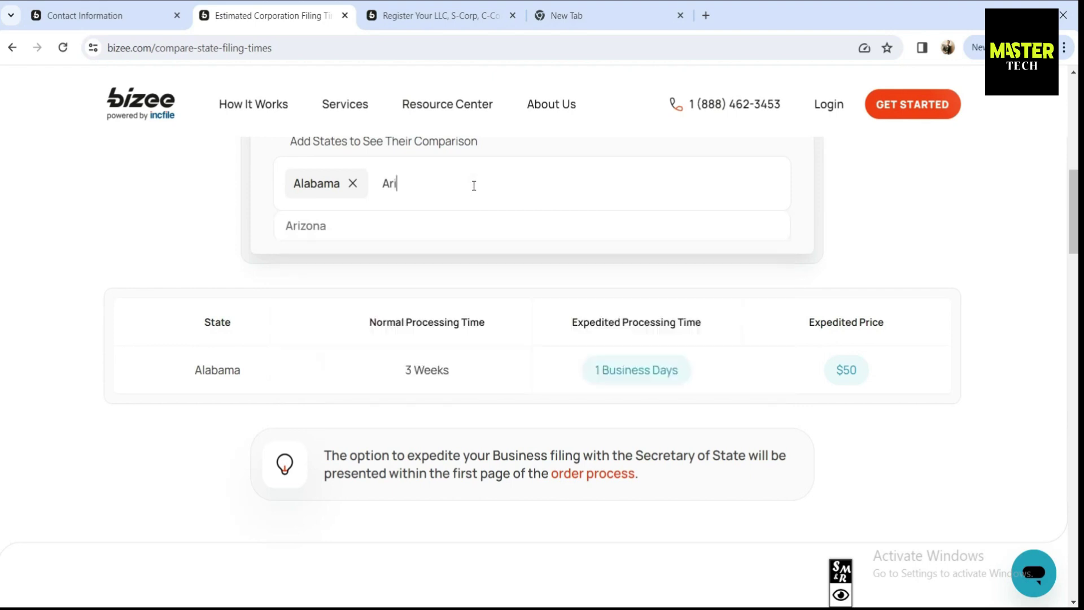
pyautogui.click(366, 234)
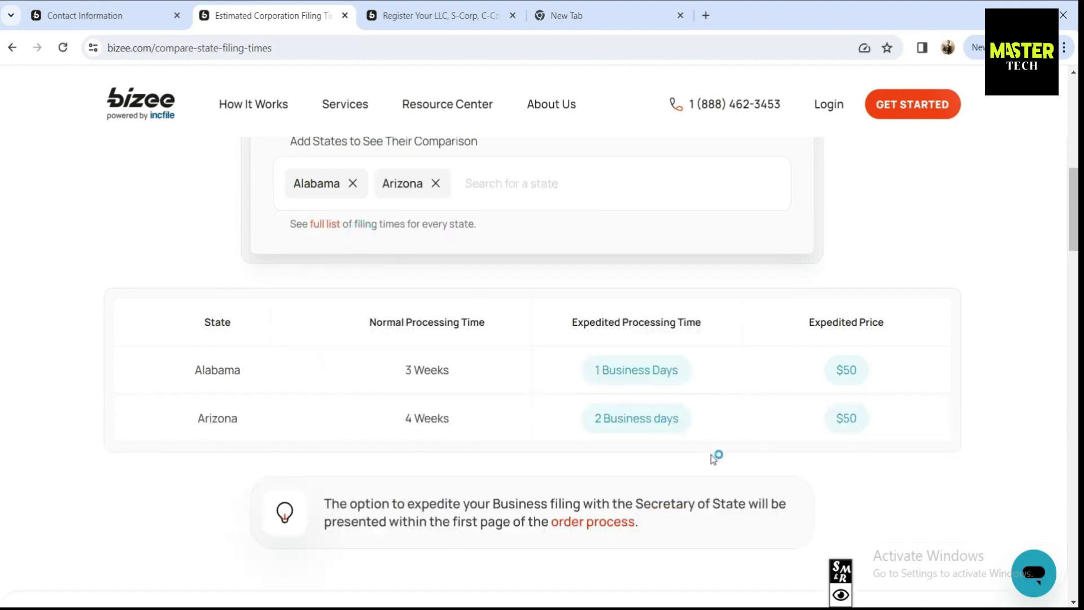
pyautogui.moveTo(686, 422); pyautogui.dragTo(591, 419)
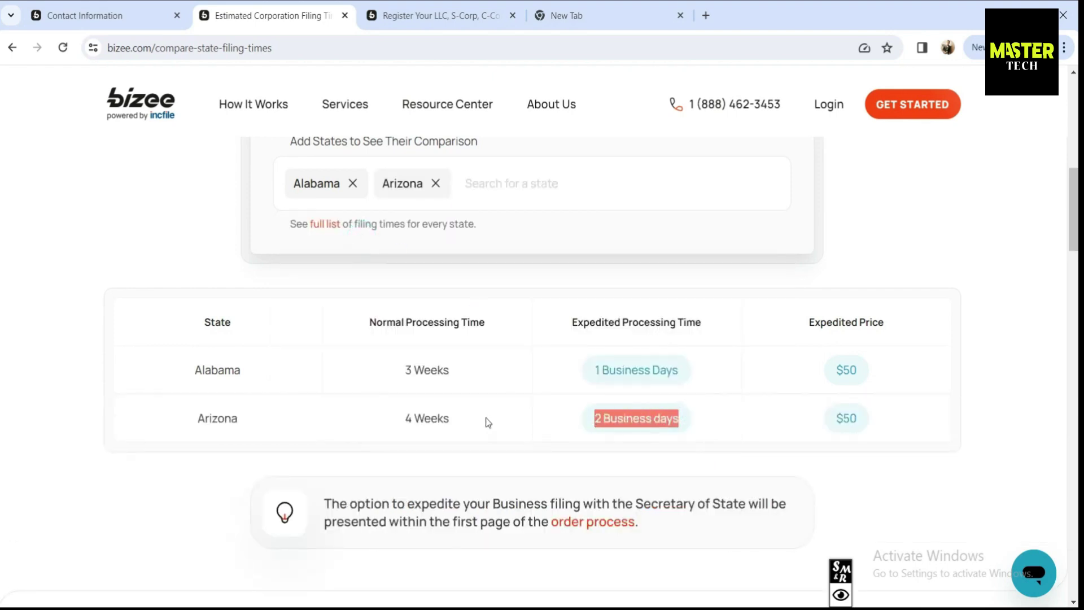
pyautogui.moveTo(488, 422); pyautogui.dragTo(398, 421)
pyautogui.moveTo(859, 420); pyautogui.dragTo(833, 419)
pyautogui.click(815, 418)
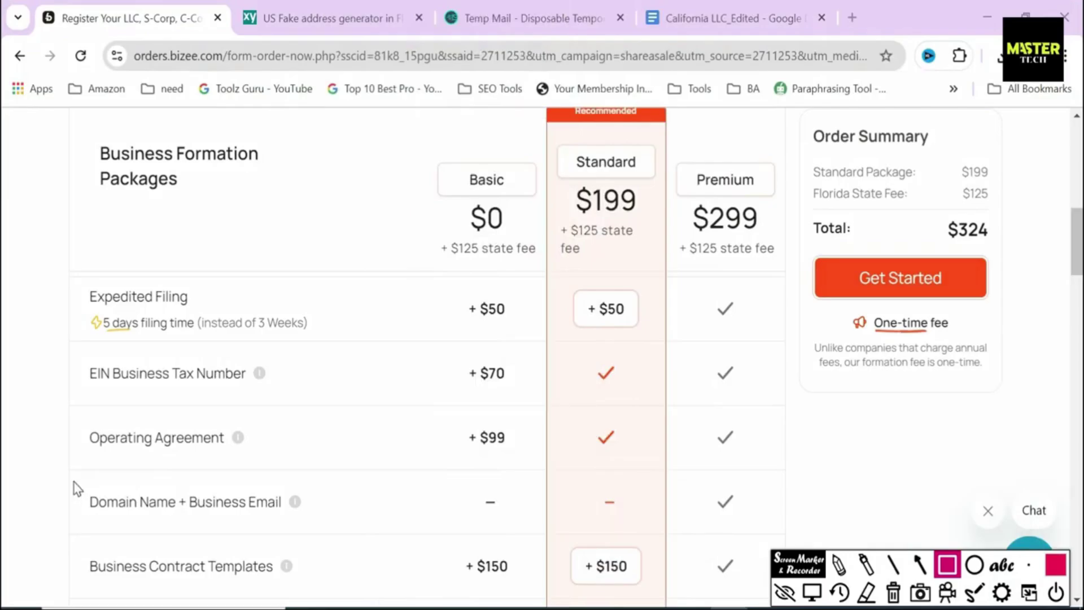
pyautogui.moveTo(74, 482)
pyautogui.mouseDown()
pyautogui.moveTo(343, 551)
pyautogui.moveTo(347, 526)
pyautogui.moveTo(338, 532)
pyautogui.mouseUp()
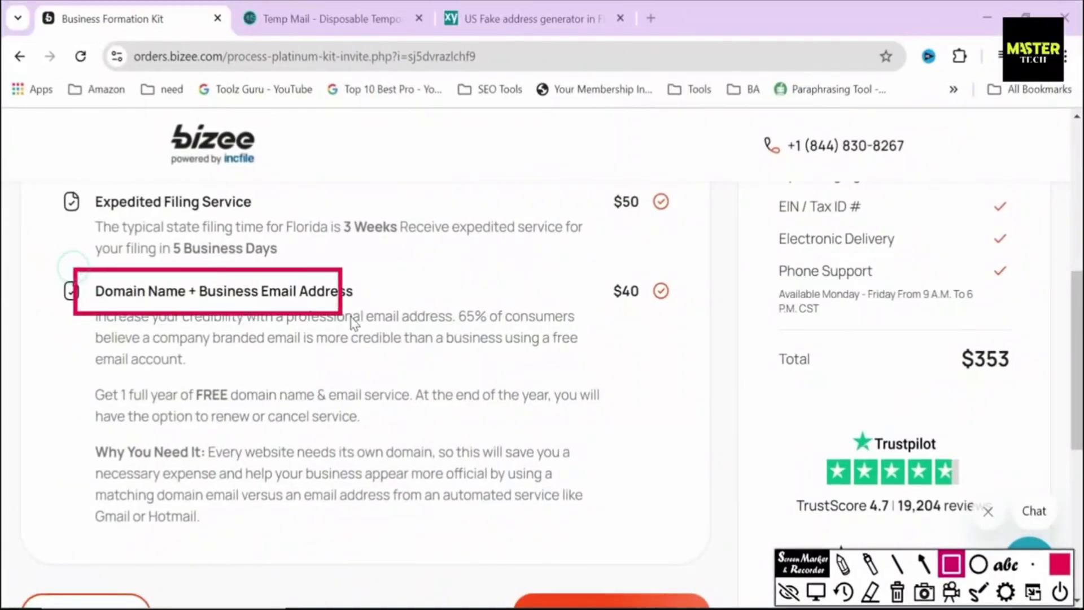
# Step: Outline the Domain Name + Business Email add-on and its $40 price in the package table
pyautogui.moveTo(354, 322); pyautogui.dragTo(378, 310)
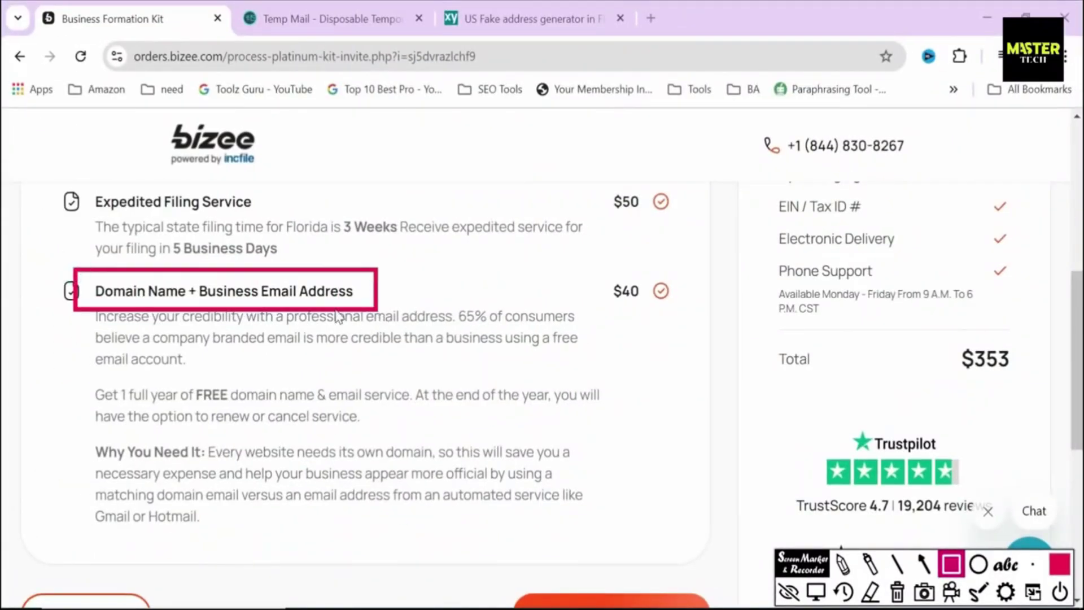
pyautogui.moveTo(590, 259)
pyautogui.mouseDown()
pyautogui.moveTo(658, 314)
pyautogui.moveTo(687, 308)
pyautogui.mouseUp()
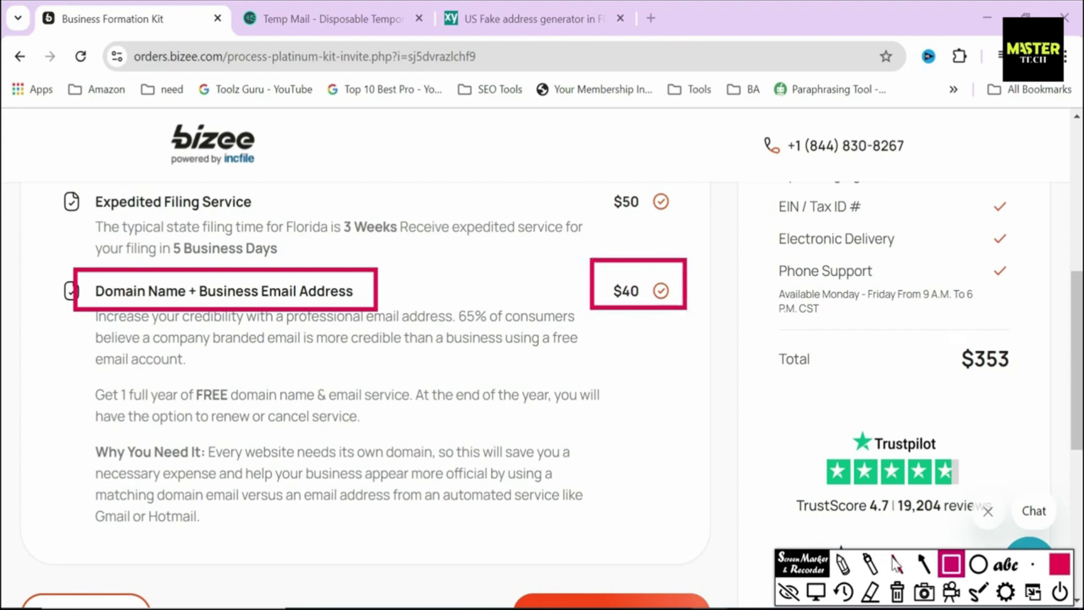
pyautogui.click(815, 591)
pyautogui.scroll(2, 5, 358)
pyautogui.scroll(3, 5, 357)
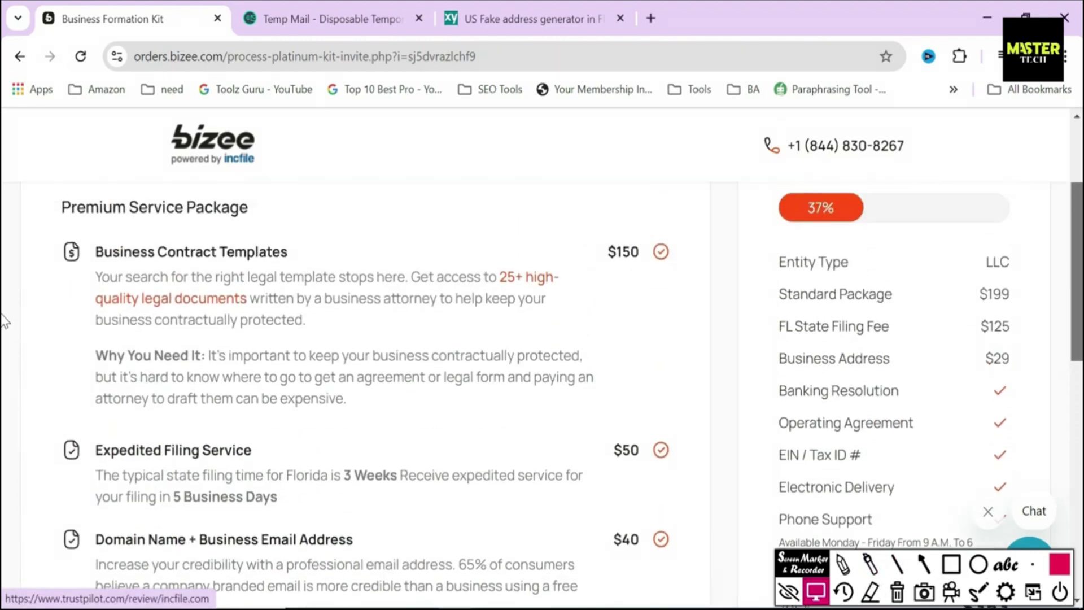
pyautogui.click(951, 564)
pyautogui.moveTo(599, 513); pyautogui.dragTo(672, 561)
pyautogui.moveTo(604, 423)
pyautogui.mouseDown()
pyautogui.moveTo(655, 475)
pyautogui.moveTo(679, 477)
pyautogui.mouseUp()
pyautogui.moveTo(592, 233); pyautogui.dragTo(698, 289)
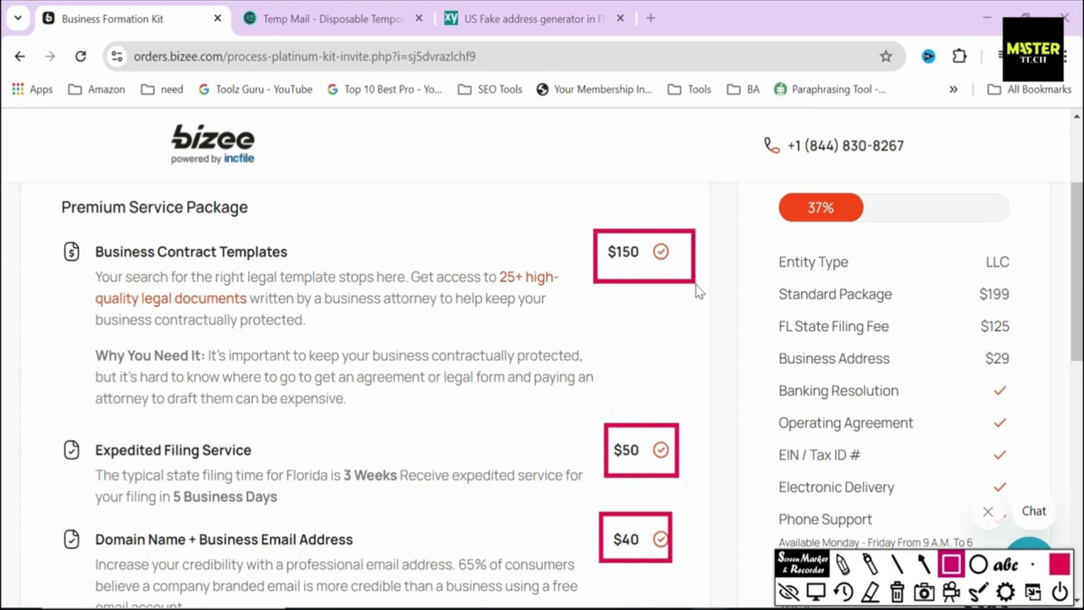
pyautogui.rightClick(697, 289)
# Step: Point out the 'up to $240 value!' note and pick the Standard package
pyautogui.scroll(3, 5, 372)
pyautogui.moveTo(434, 278); pyautogui.dragTo(569, 326)
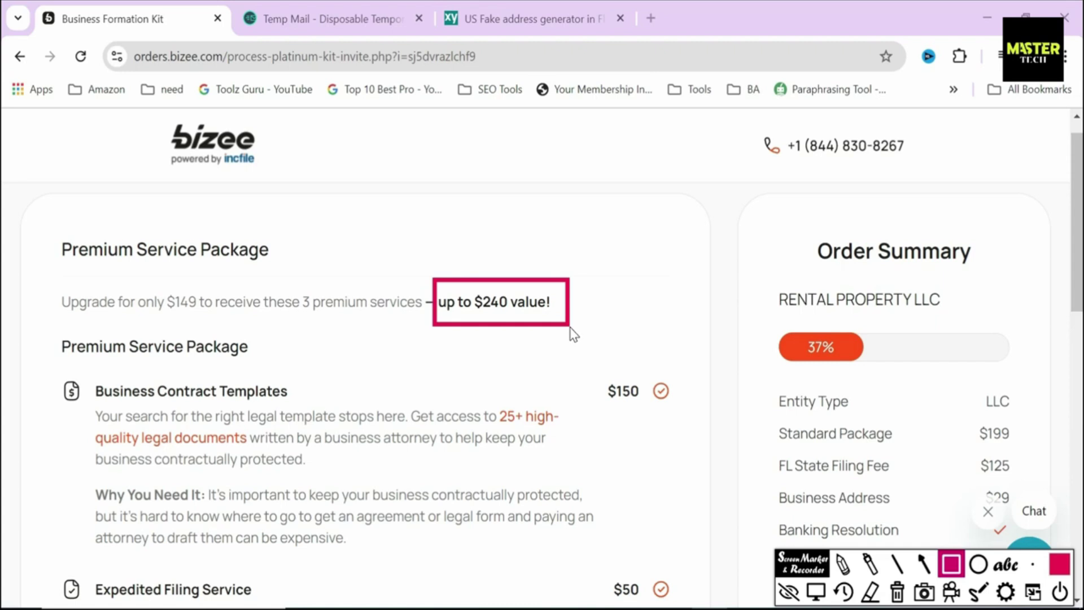
pyautogui.click(897, 593)
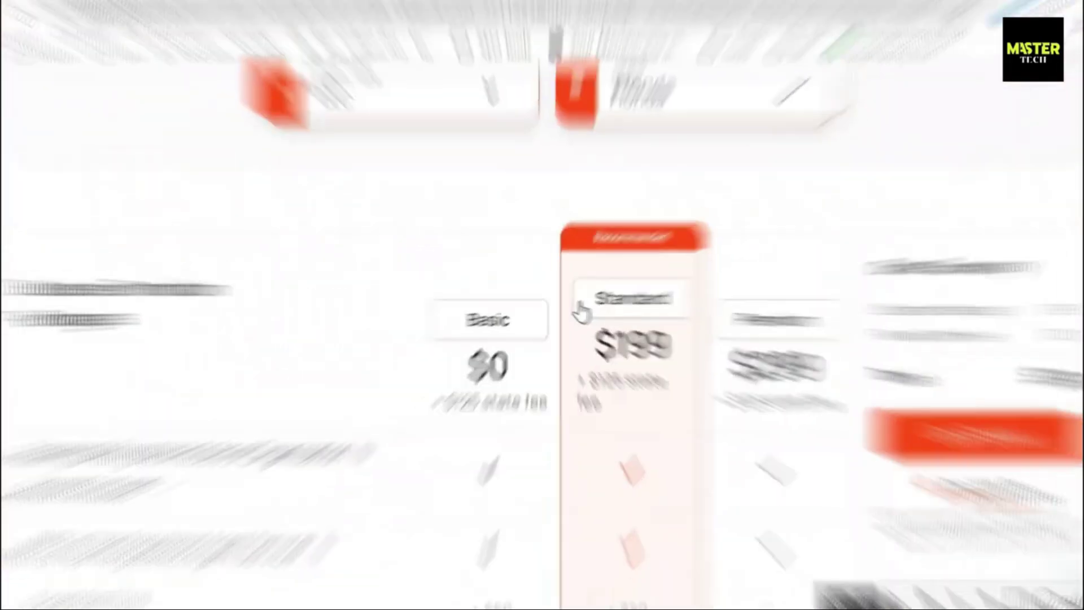
pyautogui.click(551, 296)
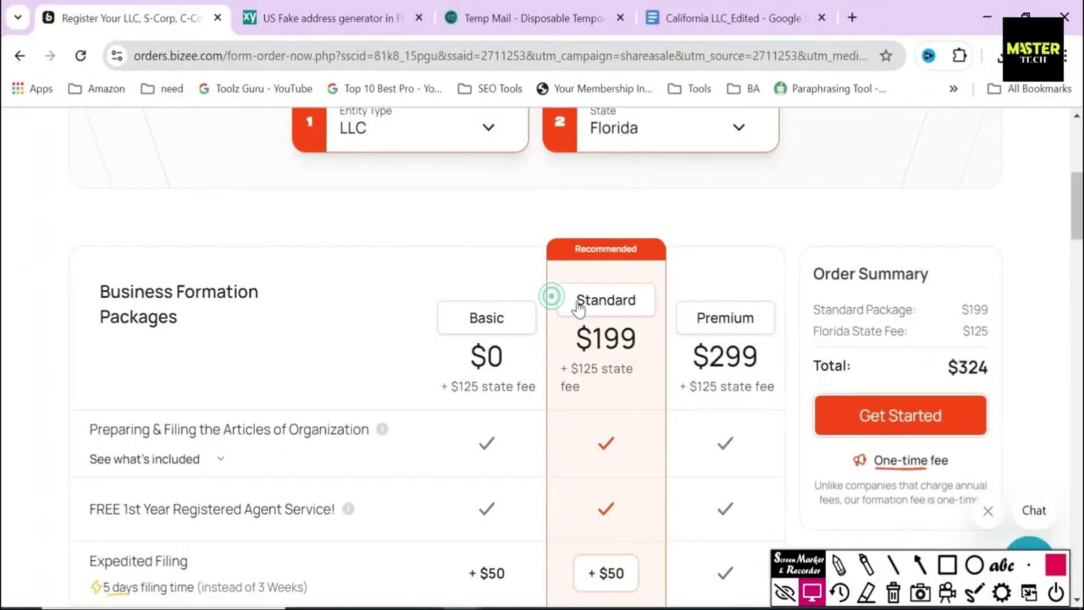
# Step: Start the order with the Standard $199 package
pyautogui.moveTo(577, 303); pyautogui.dragTo(648, 310)
pyautogui.moveTo(561, 336); pyautogui.dragTo(641, 351)
pyautogui.click(648, 351)
pyautogui.click(908, 422)
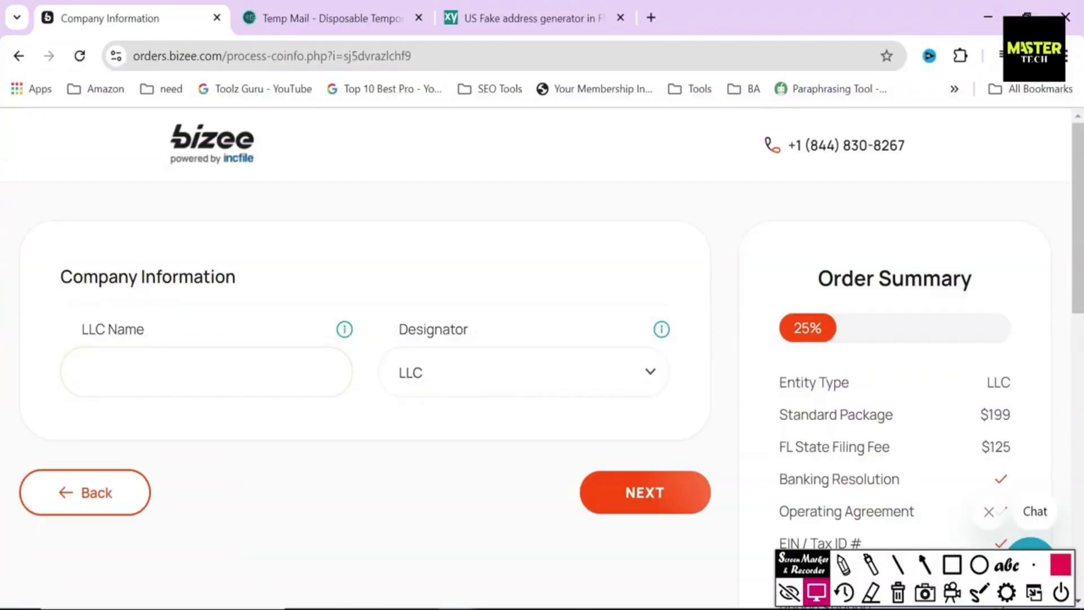
# Step: Name the company 'Rental Property' with the LLC designator and continue
pyautogui.moveTo(61, 278); pyautogui.dragTo(262, 286)
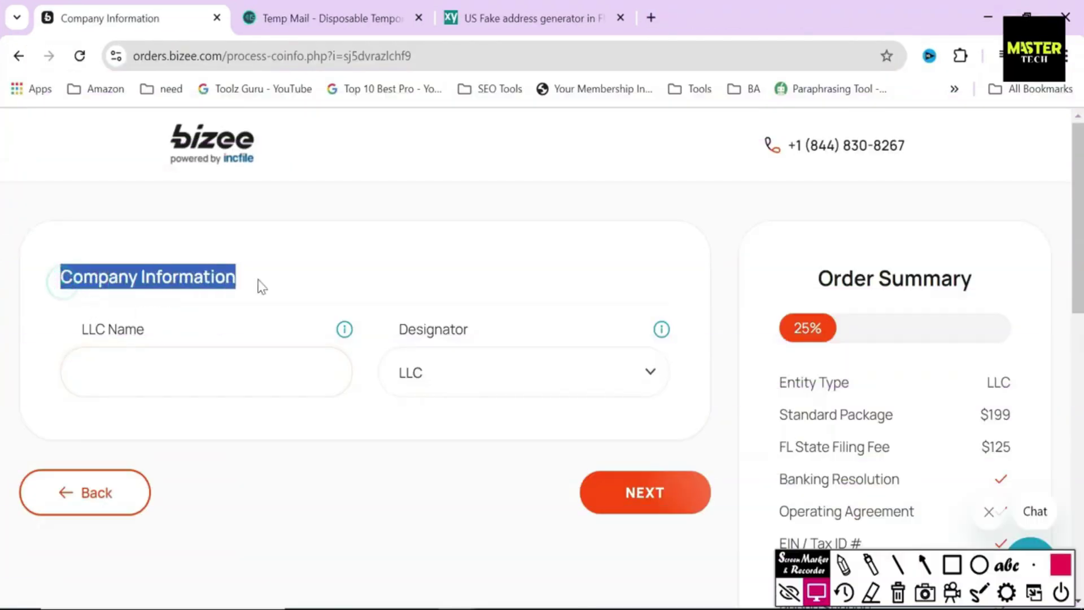
pyautogui.click(255, 274)
pyautogui.moveTo(79, 326); pyautogui.dragTo(160, 322)
pyautogui.click(161, 319)
pyautogui.write('Rental')
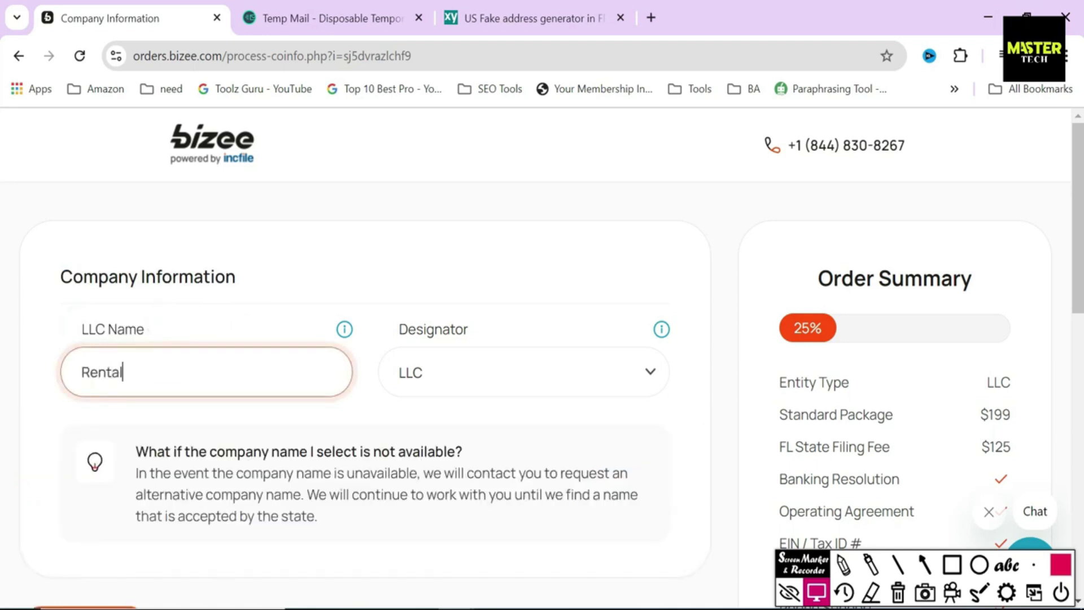
pyautogui.write(' Property')
pyautogui.click(500, 382)
pyautogui.click(462, 433)
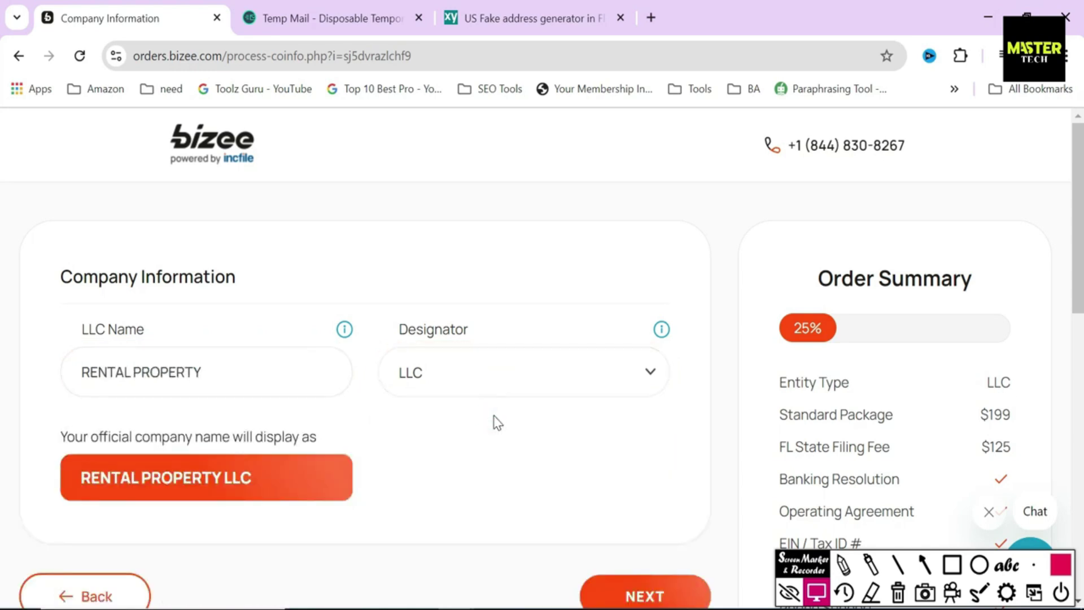
pyautogui.moveTo(80, 476); pyautogui.dragTo(299, 475)
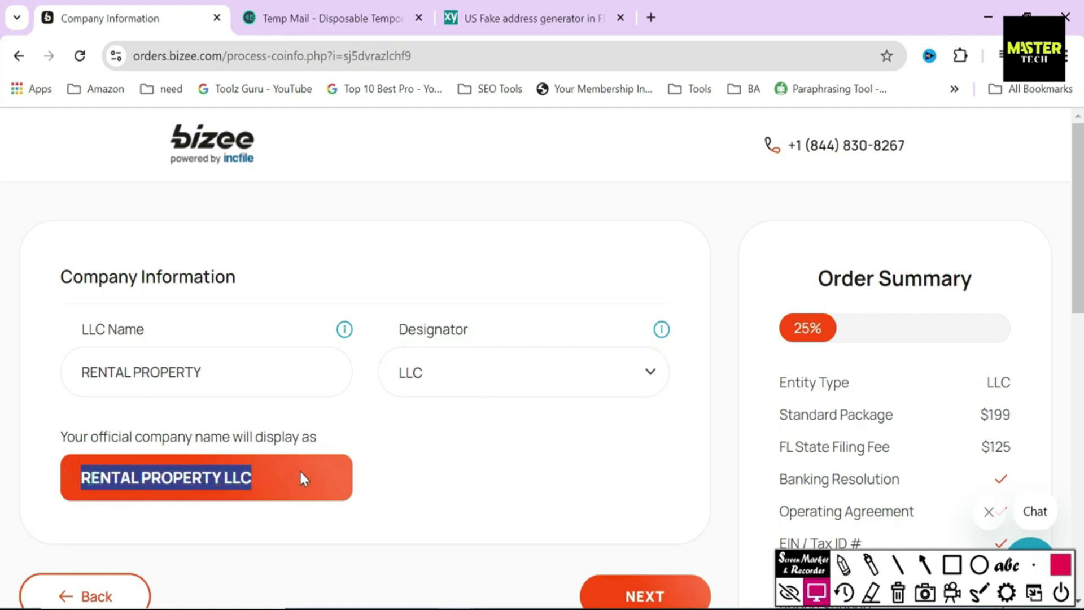
pyautogui.click(432, 460)
pyautogui.scroll(-4, 431, 460)
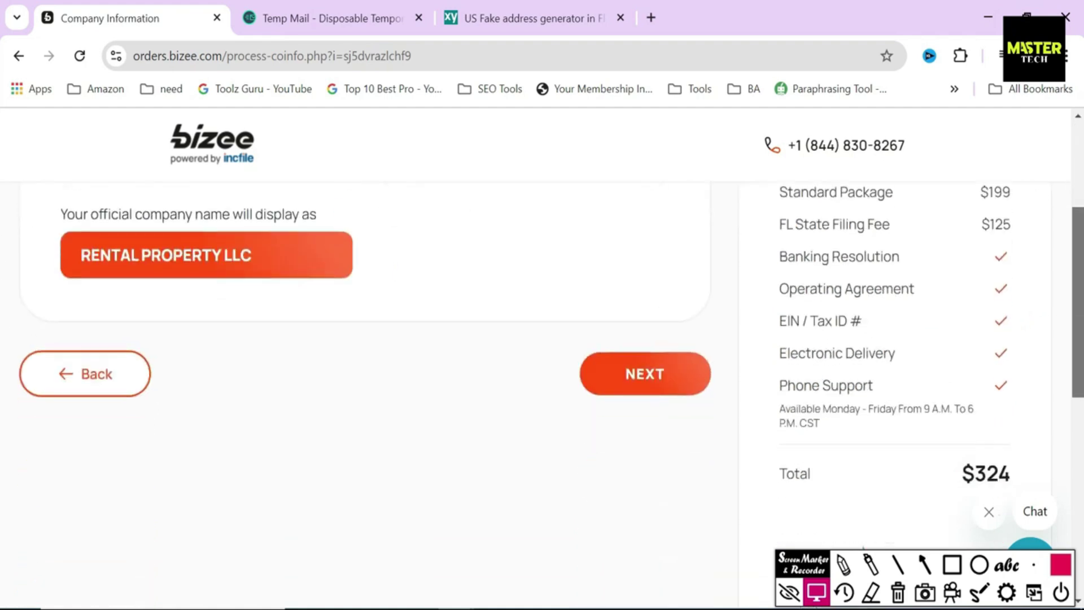
pyautogui.click(652, 380)
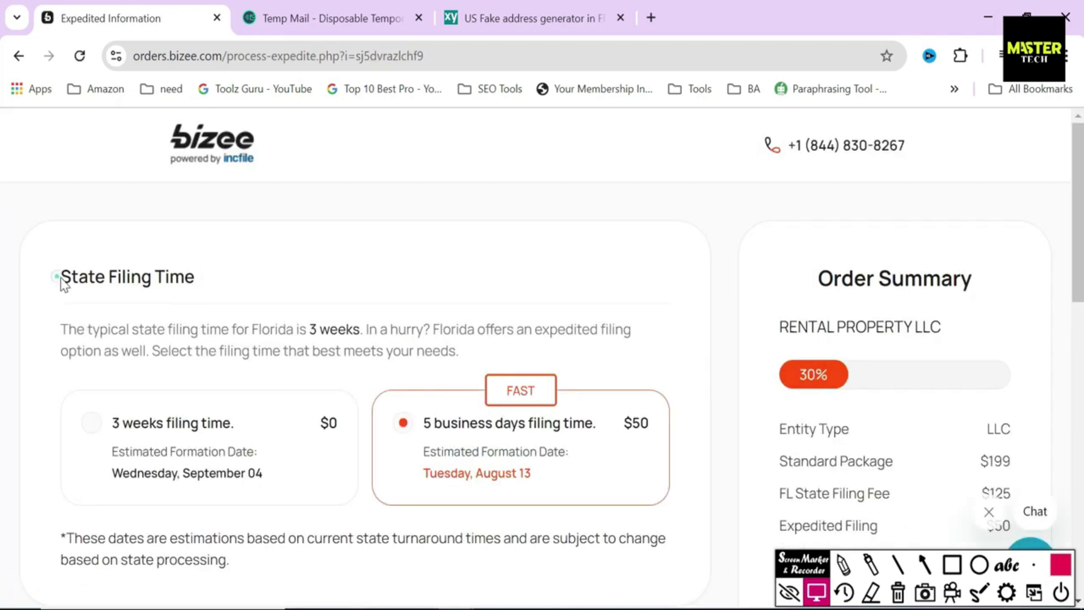
# Step: Compare the Florida filing options and choose the free 3 weeks filing time over 5 business days
pyautogui.moveTo(60, 277); pyautogui.dragTo(240, 285)
pyautogui.click(217, 330)
pyautogui.moveTo(61, 330); pyautogui.dragTo(364, 330)
pyautogui.click(364, 330)
pyautogui.click(951, 564)
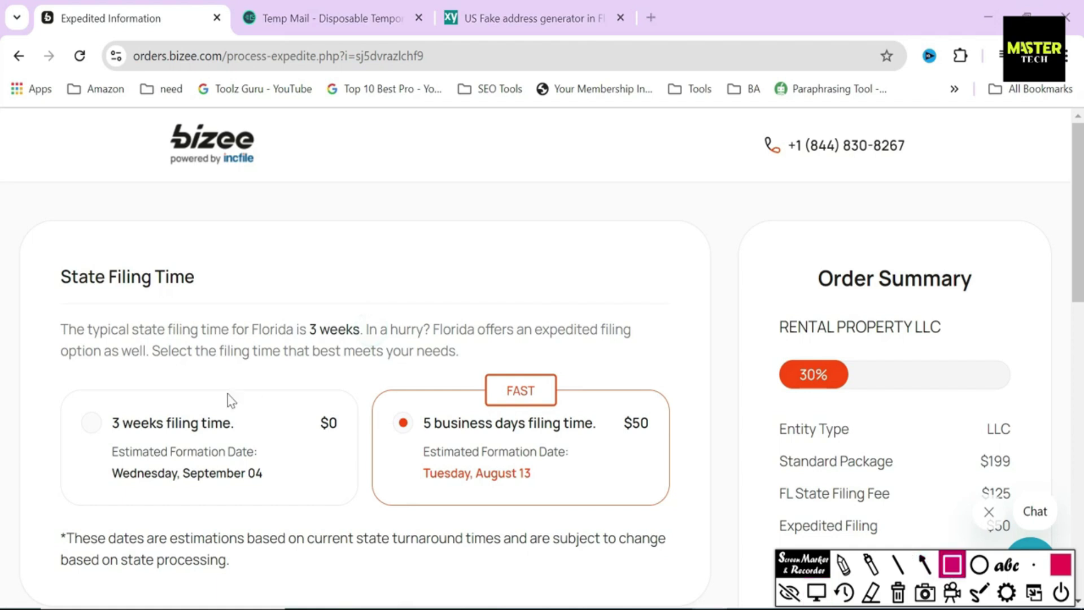
pyautogui.moveTo(89, 401)
pyautogui.mouseDown()
pyautogui.moveTo(201, 443)
pyautogui.moveTo(239, 441)
pyautogui.mouseUp()
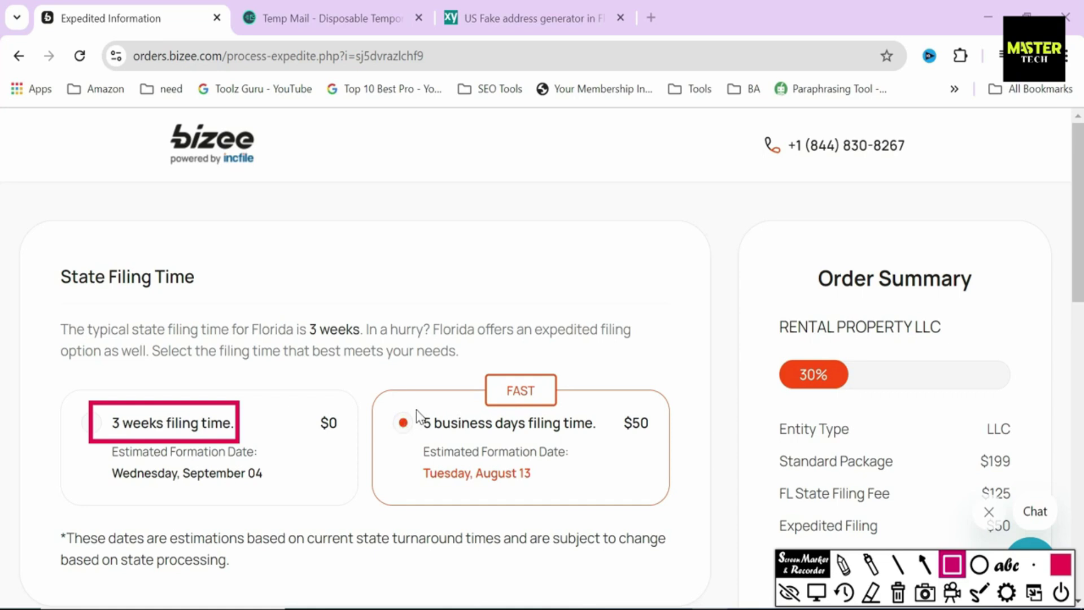
pyautogui.moveTo(414, 410)
pyautogui.mouseDown()
pyautogui.moveTo(425, 434)
pyautogui.moveTo(600, 436)
pyautogui.moveTo(663, 450)
pyautogui.mouseUp()
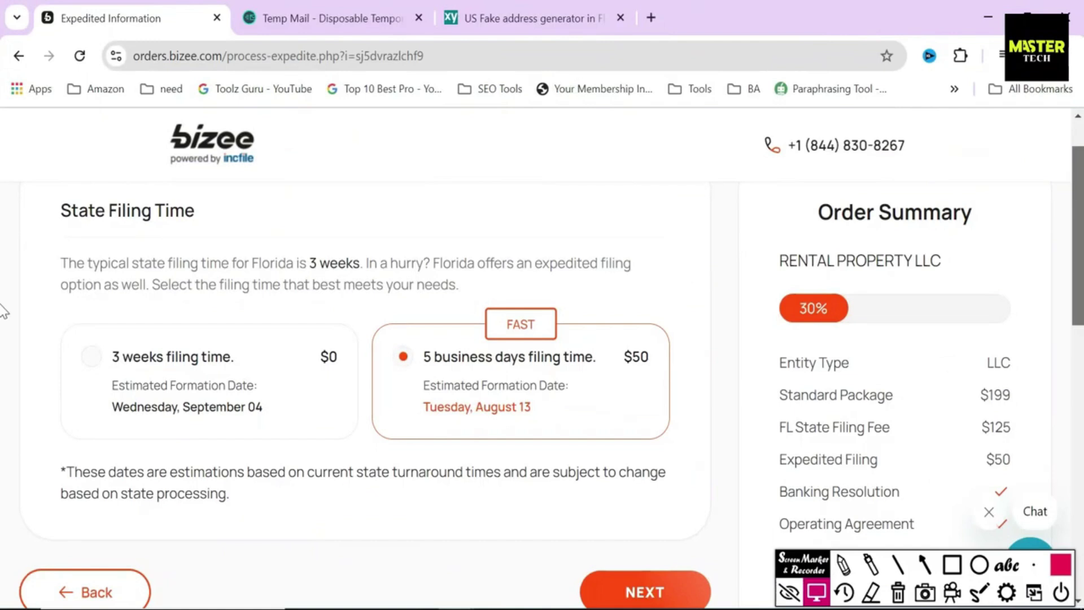
pyautogui.scroll(-1, 3, 310)
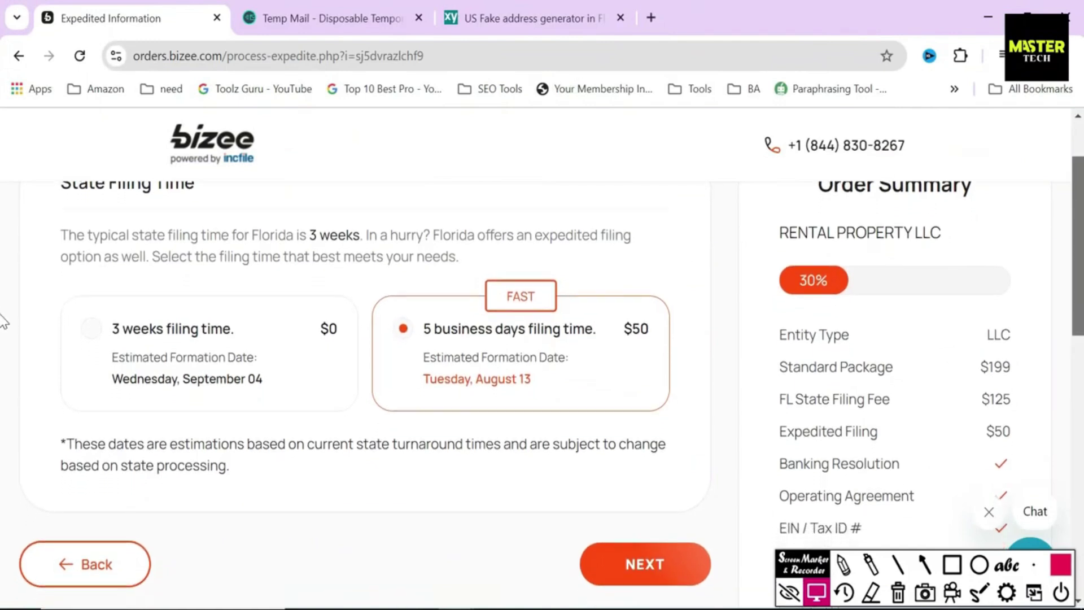
pyautogui.click(187, 361)
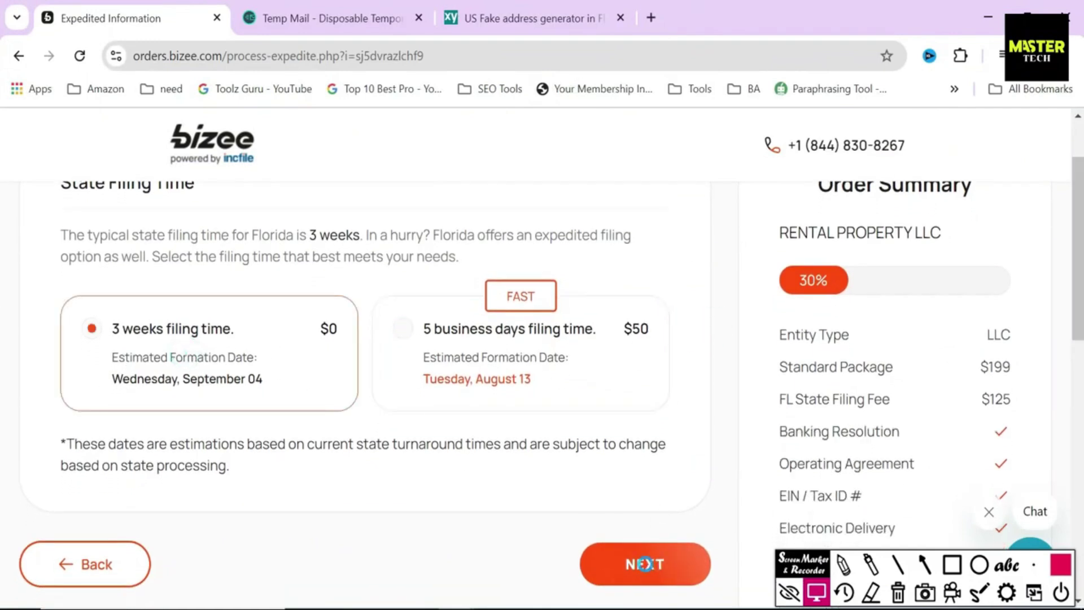
pyautogui.click(641, 563)
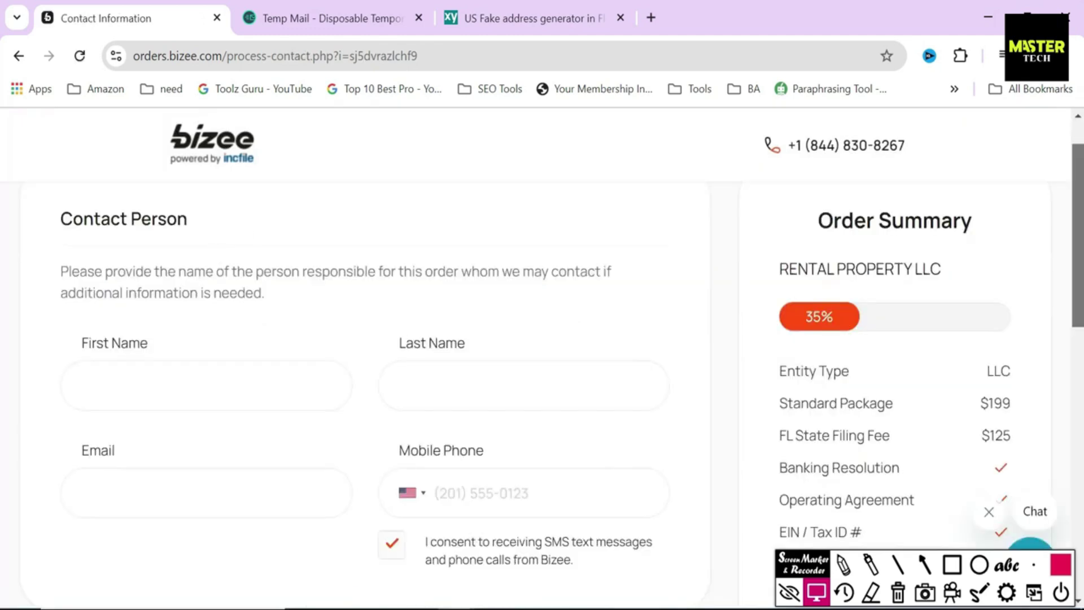
# Step: Enter the contact person's first and last name
pyautogui.doubleClick(96, 219)
pyautogui.click(169, 386)
pyautogui.write('BTR')
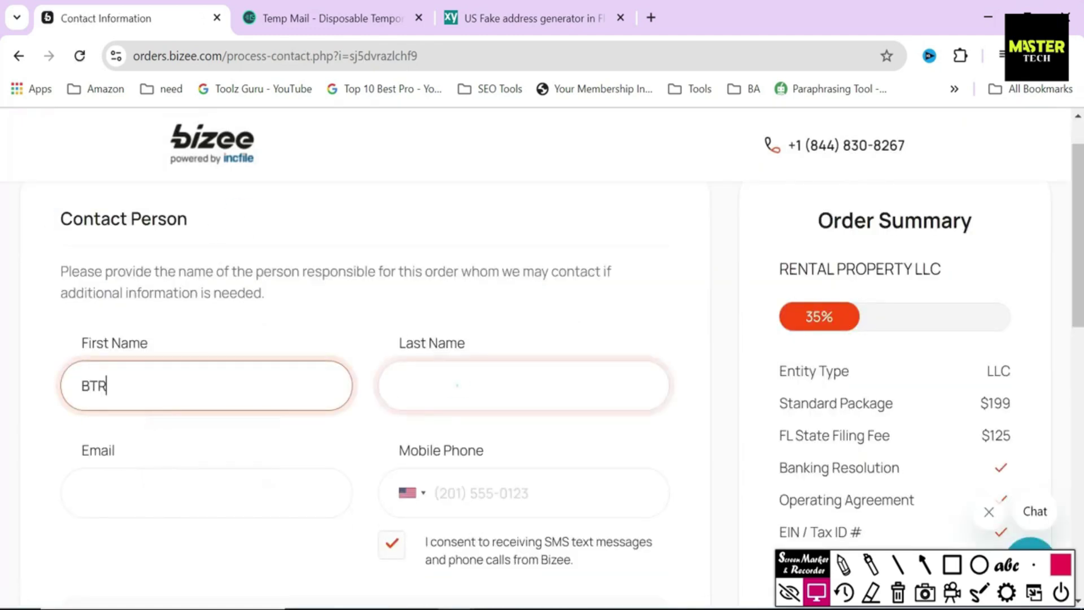
pyautogui.click(395, 390)
pyautogui.write('CT')
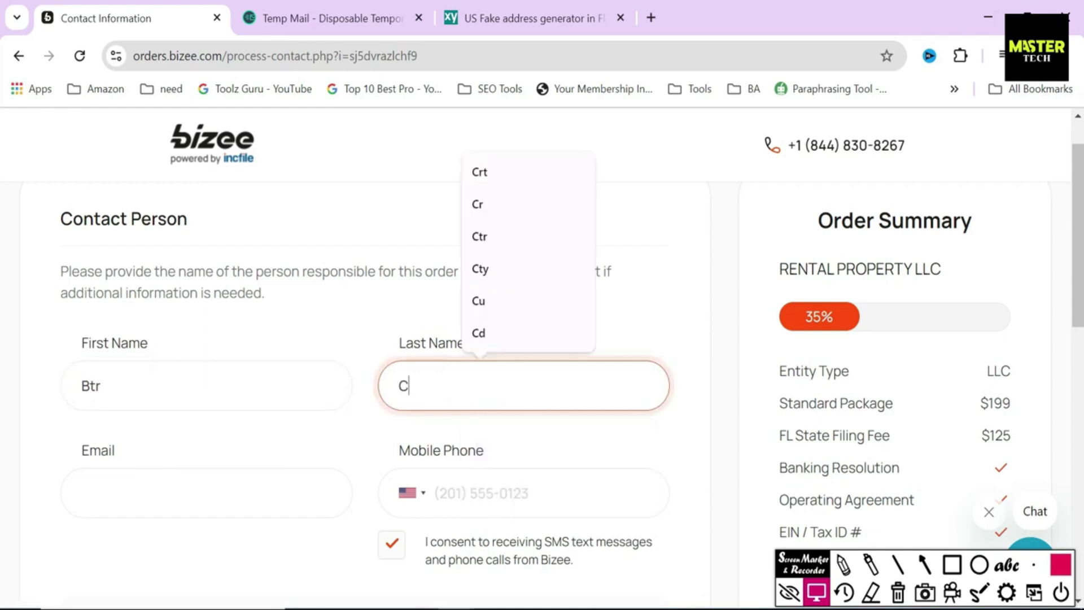
pyautogui.click(341, 426)
# Step: Paste the temporary e-mail address into the contact Email field
pyautogui.click(341, 8)
pyautogui.click(708, 294)
pyautogui.hotkey('ctrl', 'c')
pyautogui.click(171, 8)
pyautogui.click(245, 471)
pyautogui.hotkey('ctrl', 'v')
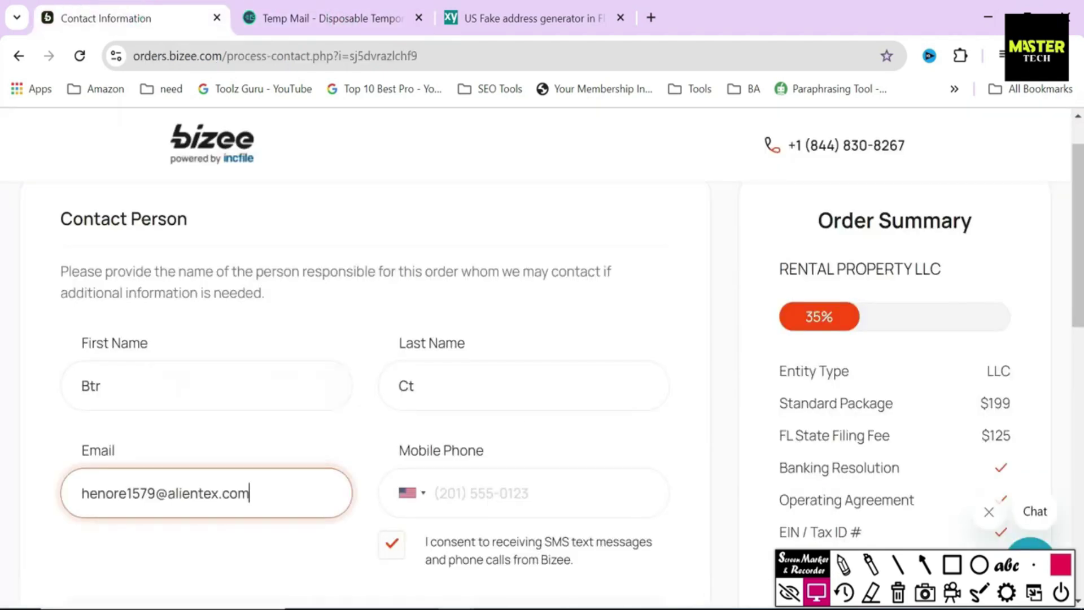
# Step: Copy the generated phone number into Mobile Phone and submit the contact details
pyautogui.click(361, 8)
pyautogui.click(525, 18)
pyautogui.tripleClick(646, 370)
pyautogui.hotkey('ctrl', 'c')
pyautogui.click(135, 18)
pyautogui.press('Tab')
pyautogui.hotkey('ctrl', 'v')
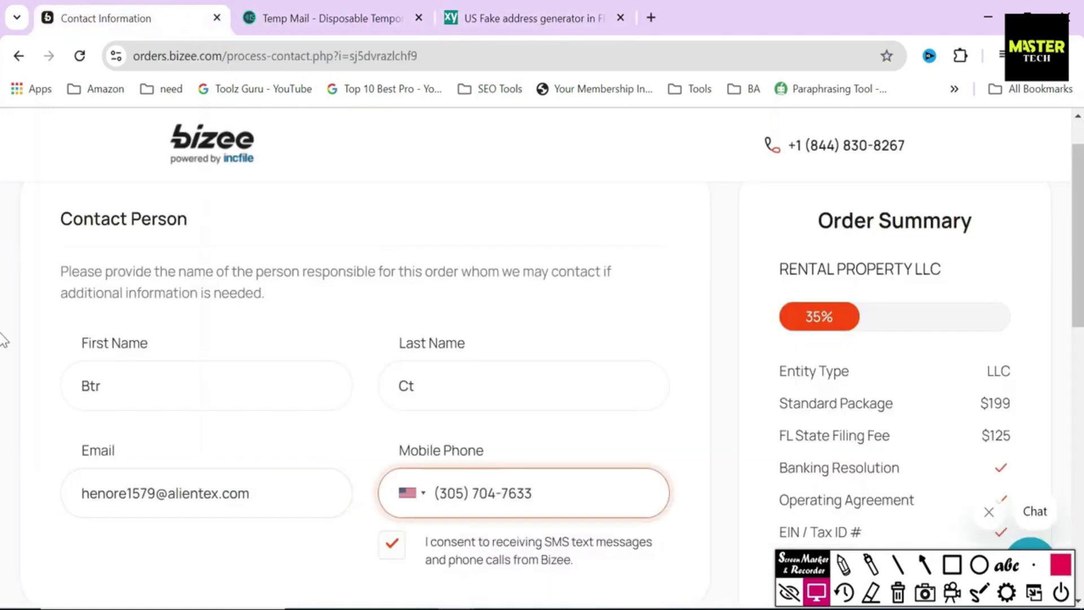
pyautogui.scroll(-3, 2, 297)
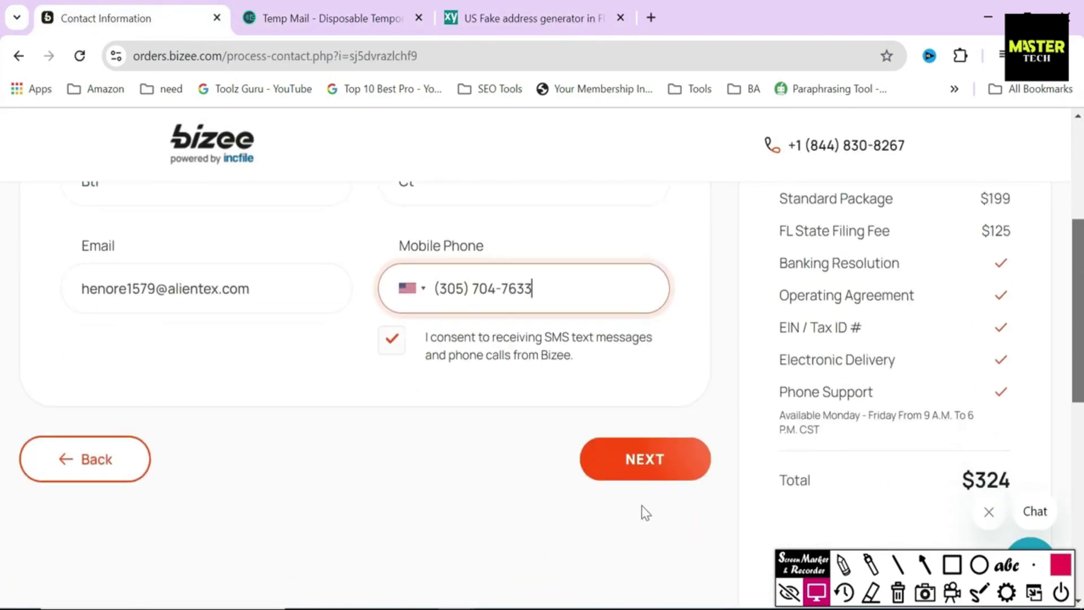
pyautogui.click(642, 462)
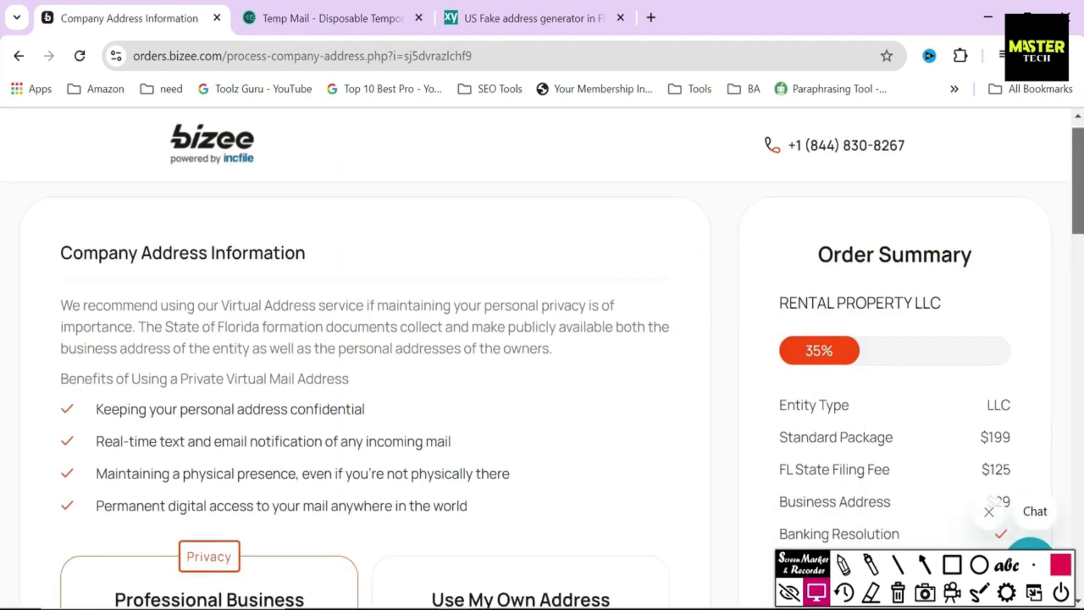
# Step: Review the Virtual Address service and its four listed benefits
pyautogui.moveTo(57, 252); pyautogui.dragTo(354, 250)
pyautogui.click(350, 250)
pyautogui.moveTo(221, 303); pyautogui.dragTo(338, 305)
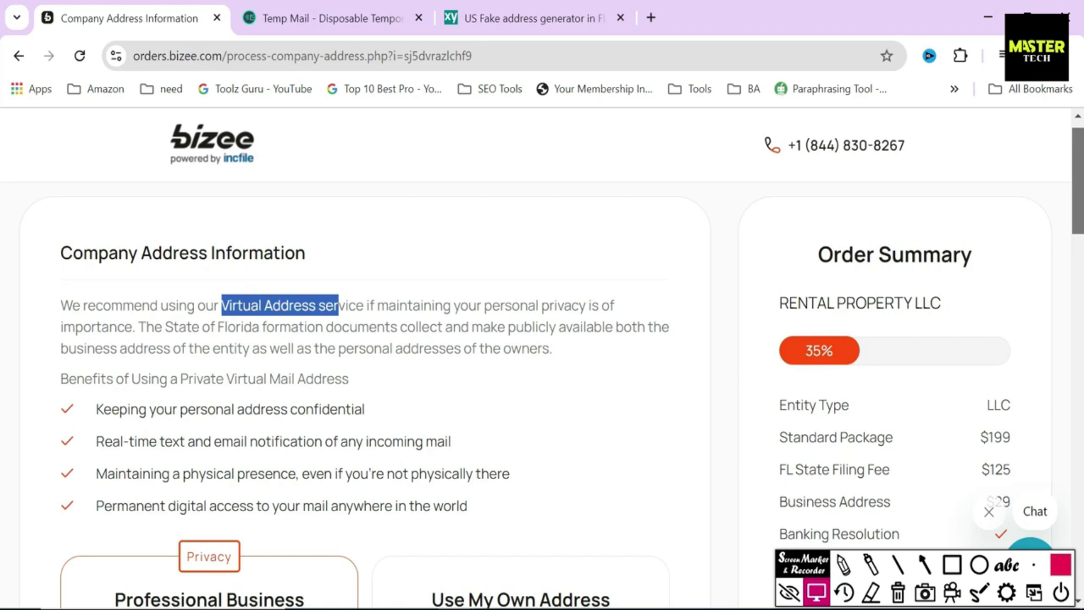
pyautogui.click(375, 343)
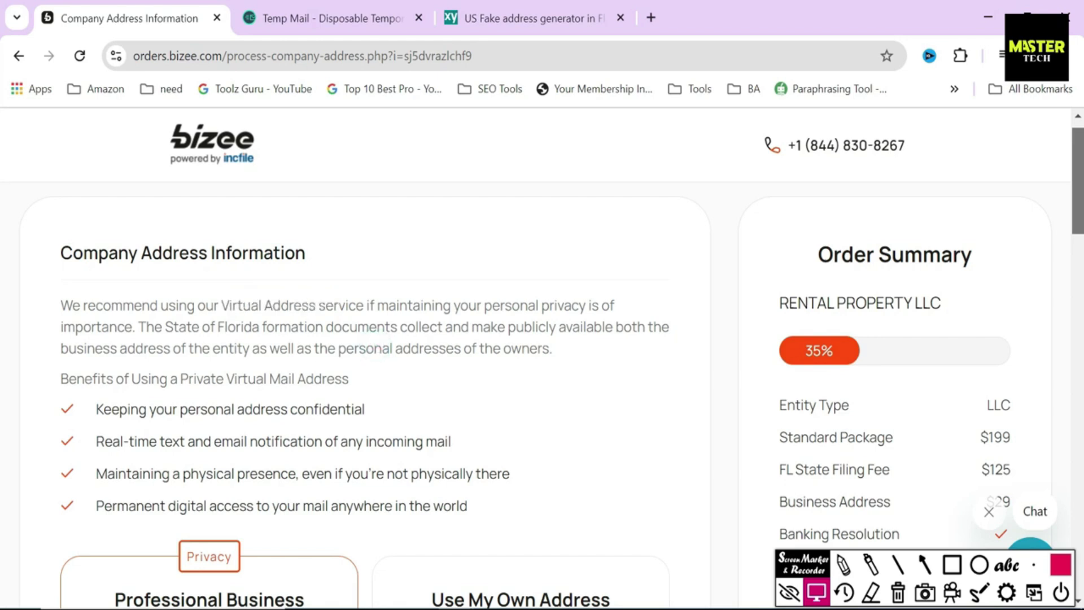
pyautogui.moveTo(96, 408); pyautogui.dragTo(435, 419)
pyautogui.moveTo(96, 441); pyautogui.dragTo(452, 443)
pyautogui.moveTo(96, 473); pyautogui.dragTo(511, 475)
pyautogui.moveTo(96, 506); pyautogui.dragTo(542, 497)
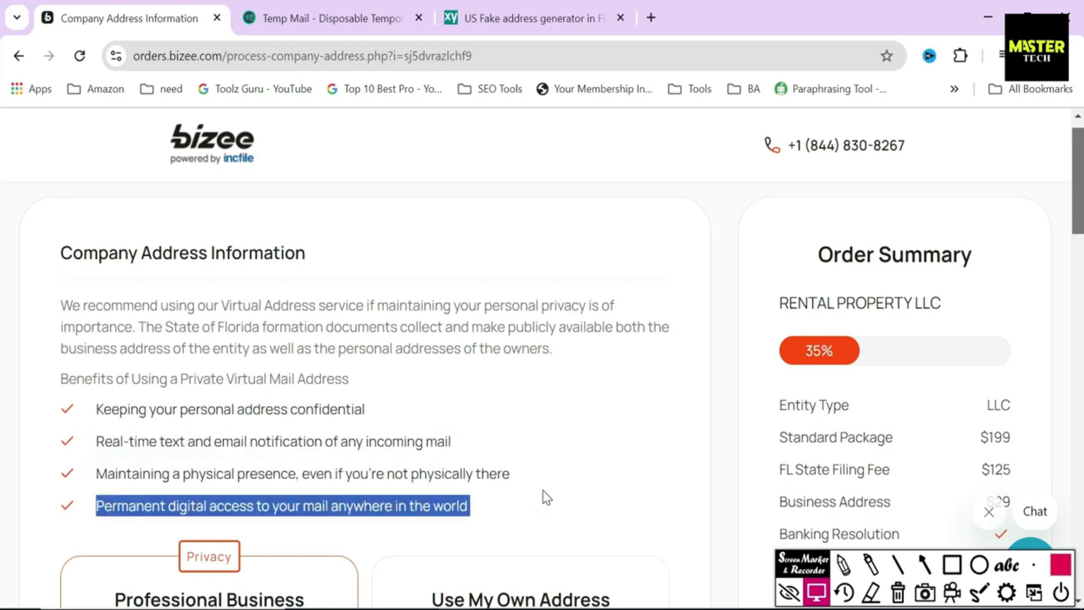
pyautogui.click(655, 502)
pyautogui.moveTo(1078, 214); pyautogui.dragTo(1079, 277)
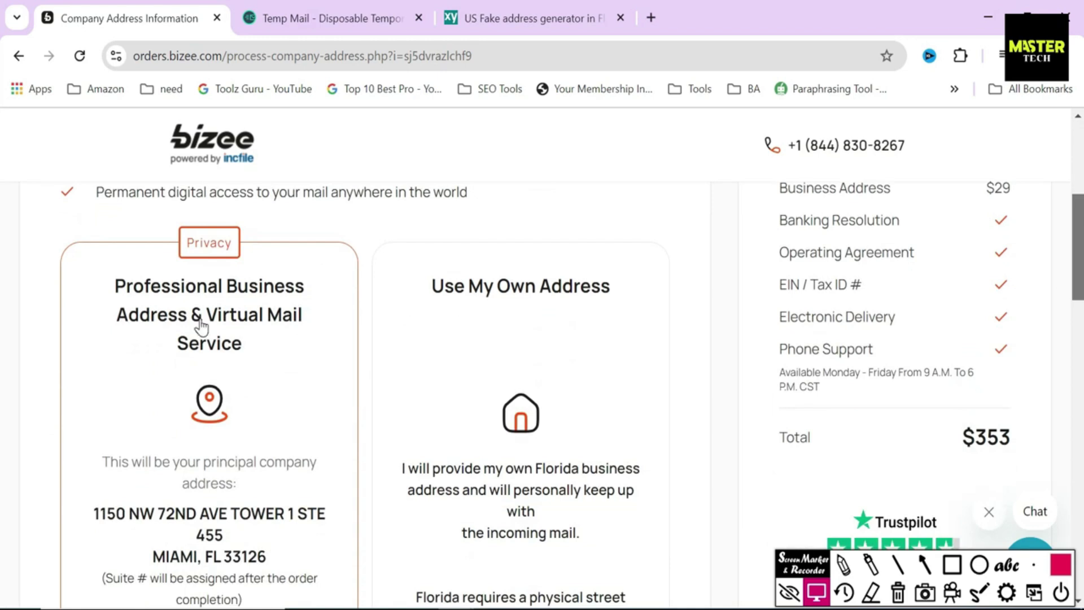
# Step: Compare Use My Own Address ($324) and choose the virtual mail address service, totalling $353
pyautogui.moveTo(420, 288); pyautogui.dragTo(675, 282)
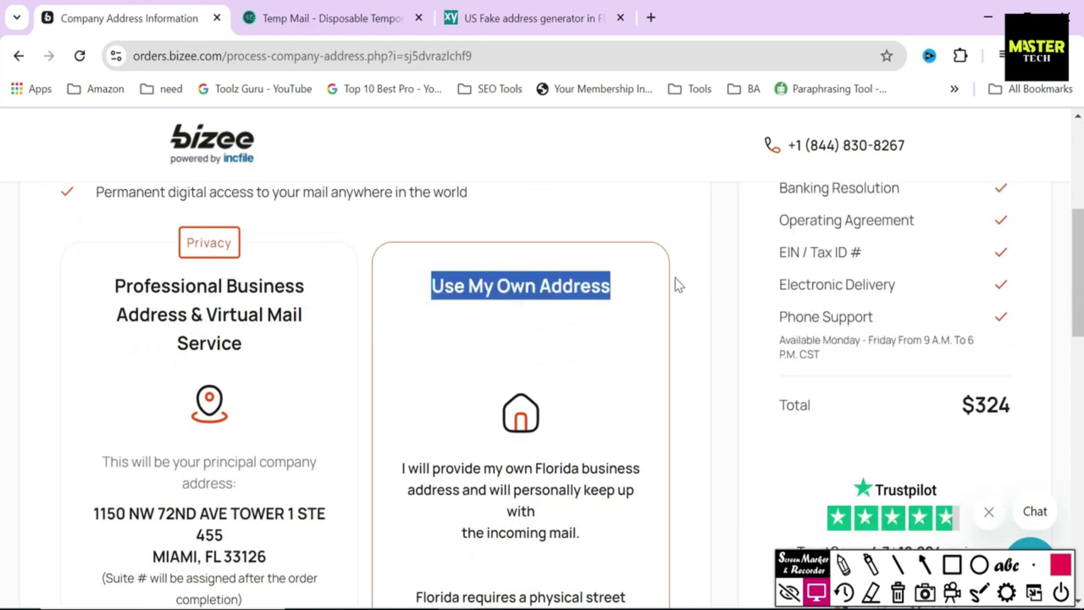
pyautogui.click(681, 280)
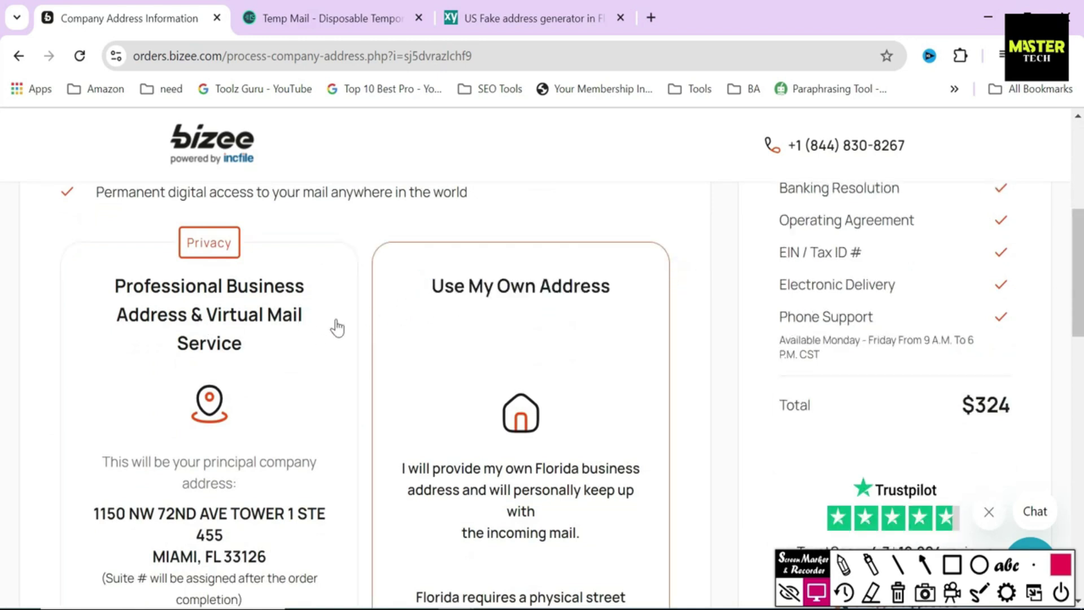
pyautogui.moveTo(108, 286); pyautogui.dragTo(265, 359)
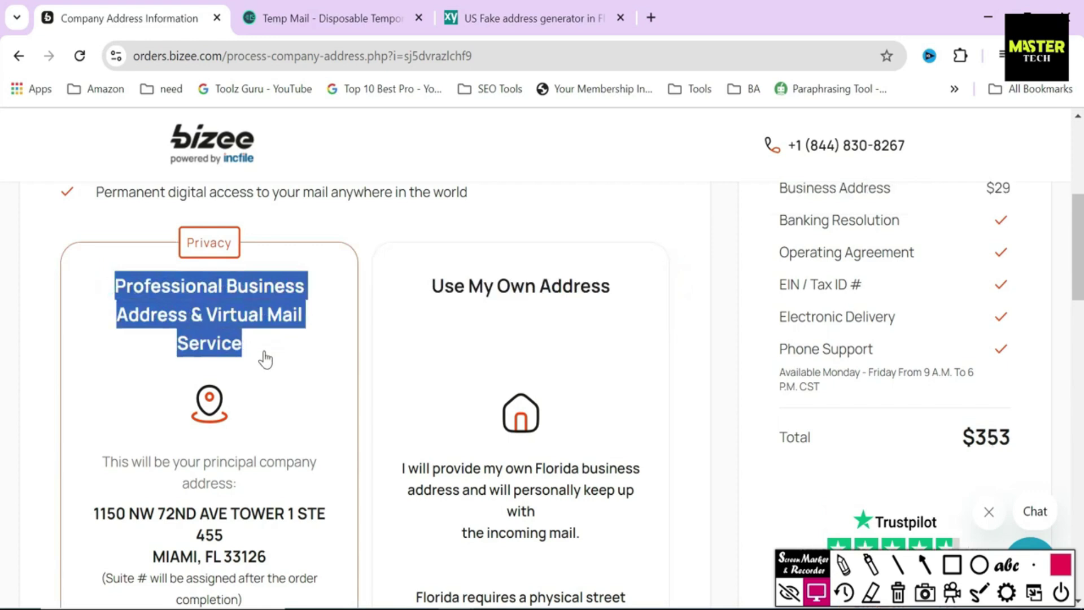
pyautogui.click(365, 326)
# Step: Review the virtual office street address and its $29/month price, then scroll to Contact Address
pyautogui.scroll(-4, 3, 260)
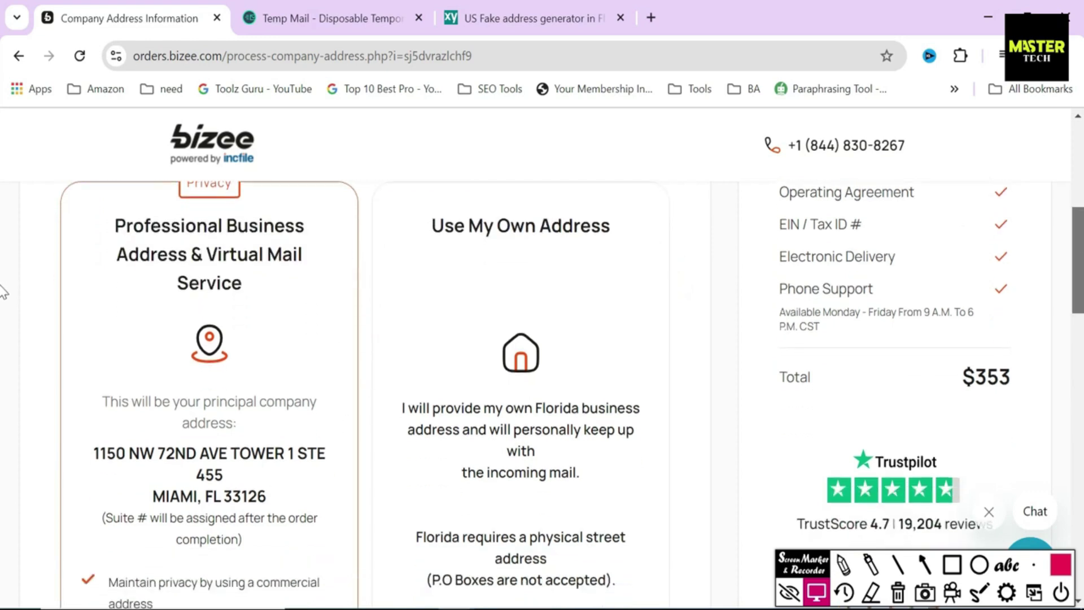
pyautogui.moveTo(84, 301); pyautogui.dragTo(371, 360)
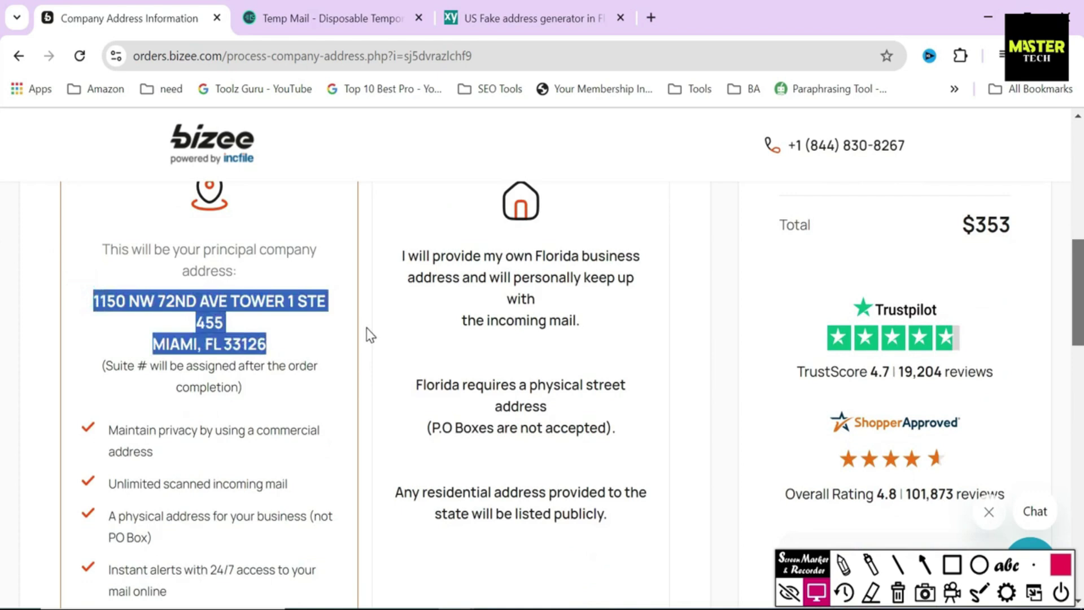
pyautogui.click(367, 333)
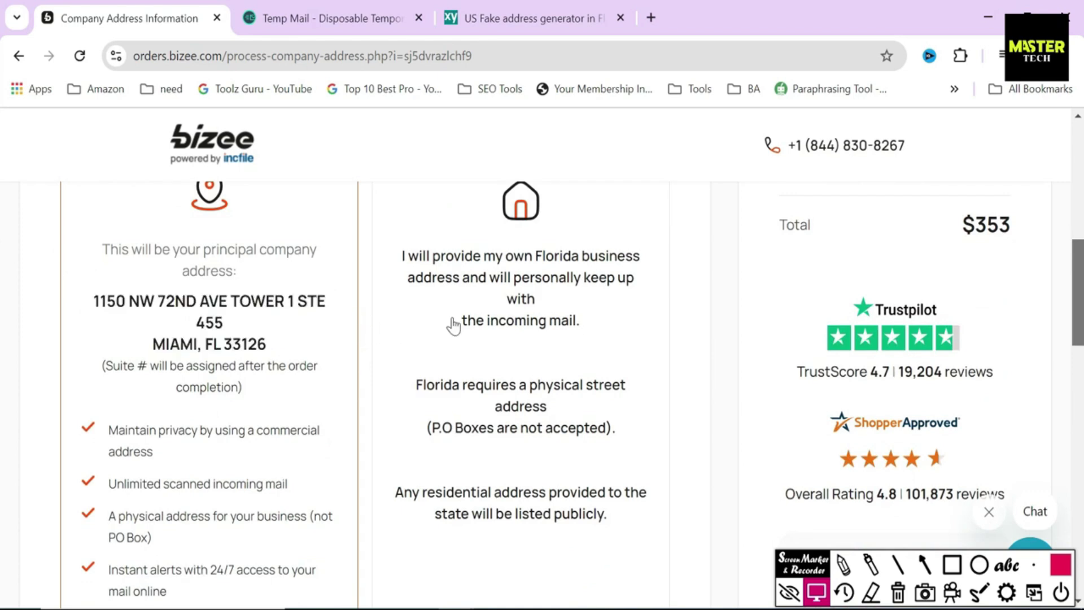
pyautogui.moveTo(1078, 291); pyautogui.dragTo(1079, 327)
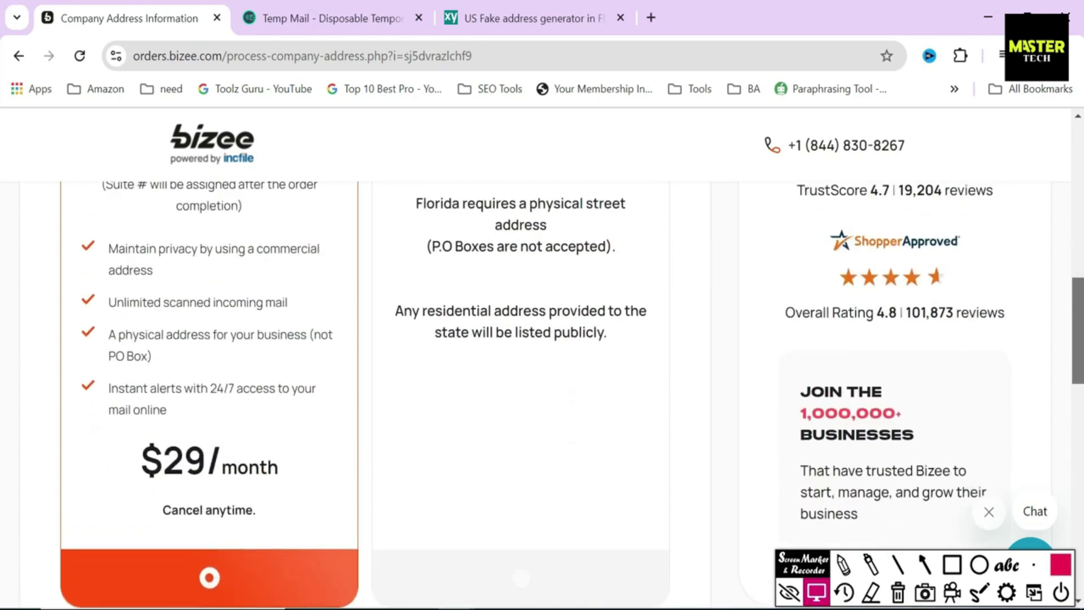
pyautogui.click(952, 565)
pyautogui.moveTo(110, 427)
pyautogui.mouseDown()
pyautogui.moveTo(315, 484)
pyautogui.moveTo(308, 490)
pyautogui.mouseUp()
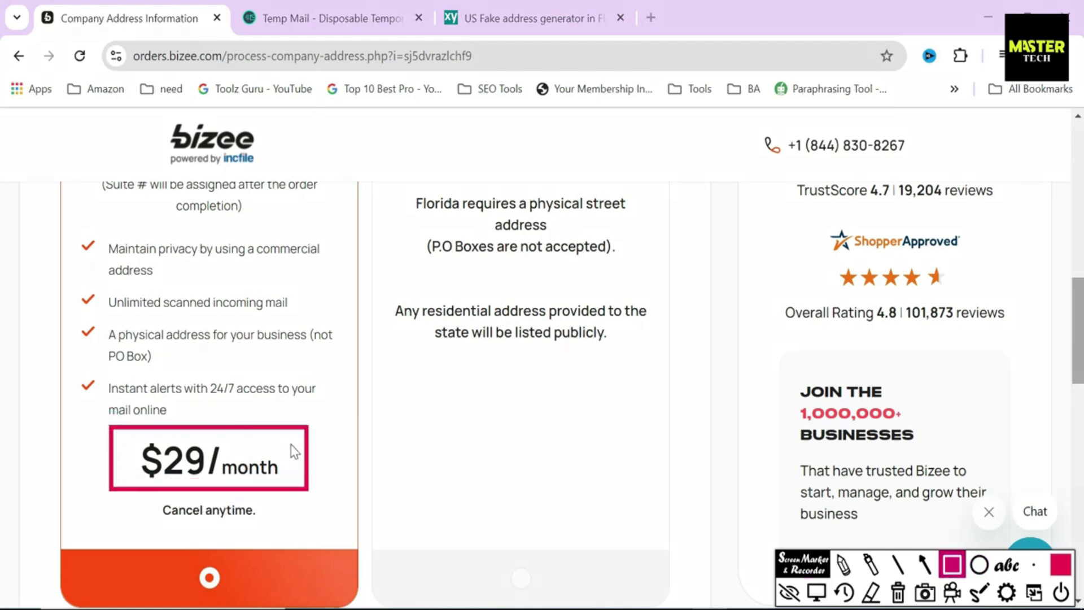
pyautogui.click(816, 592)
pyautogui.click(364, 424)
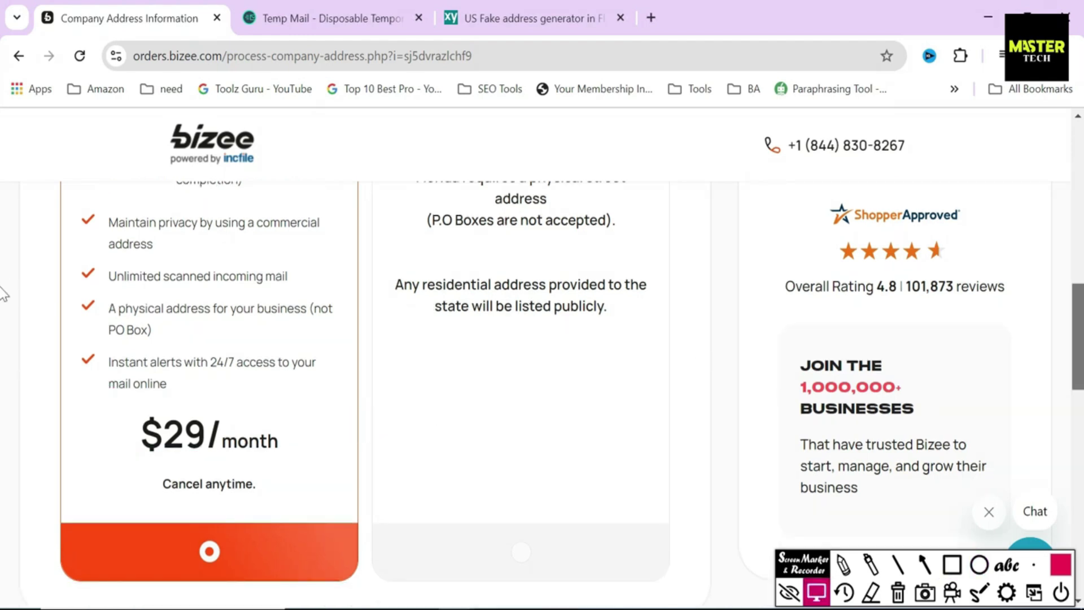
pyautogui.moveTo(1082, 303); pyautogui.dragTo(1082, 377)
pyautogui.scroll(-2, 3, 386)
# Step: Enter the street address and paste the generated street into the second address line
pyautogui.moveTo(56, 257); pyautogui.dragTo(246, 280)
pyautogui.scroll(-2, 264, 274)
pyautogui.click(206, 339)
pyautogui.write('ST 23543')
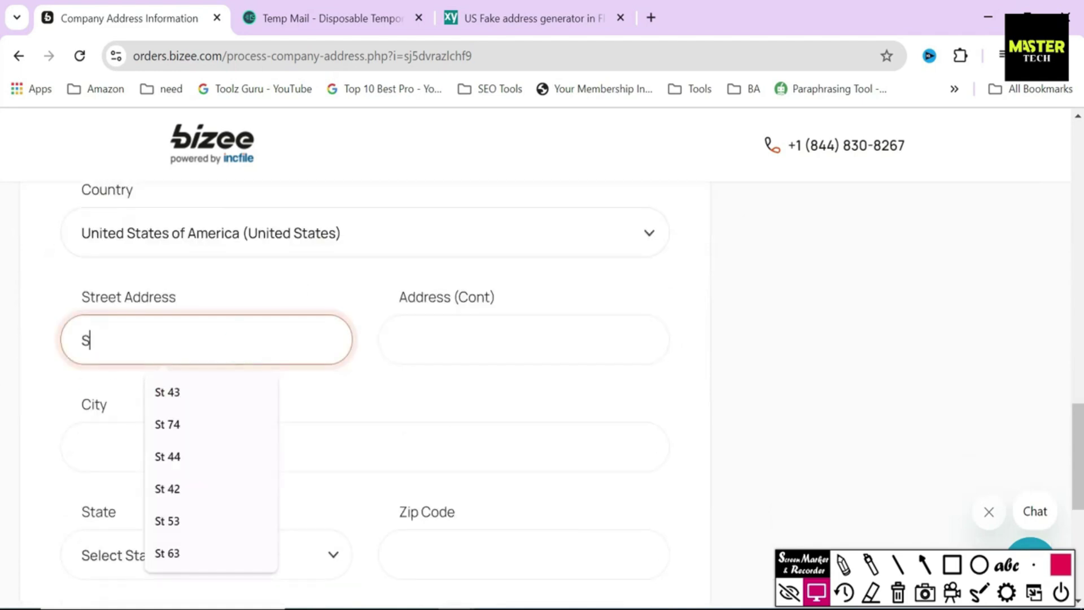
pyautogui.press('BackSpace')
pyautogui.click(408, 340)
pyautogui.click(497, 17)
pyautogui.hotkey('ctrl', 'c')
pyautogui.click(107, 16)
pyautogui.hotkey('ctrl', 'v')
# Step: Fill in Miami as the city and Florida as the state
pyautogui.click(486, 17)
pyautogui.doubleClick(611, 276)
pyautogui.hotkey('ctrl', 'c')
pyautogui.click(107, 16)
pyautogui.click(395, 447)
pyautogui.hotkey('ctrl', 'v')
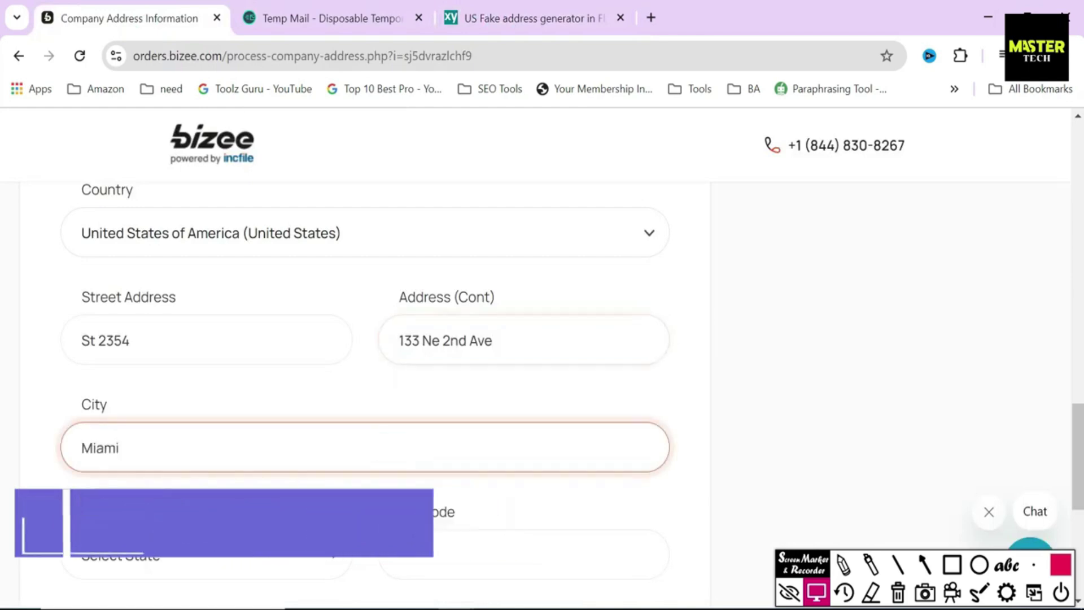
pyautogui.click(271, 555)
pyautogui.click(226, 318)
# Step: Paste the generated zip code into Zip Code and submit the contact address
pyautogui.click(508, 17)
pyautogui.doubleClick(611, 350)
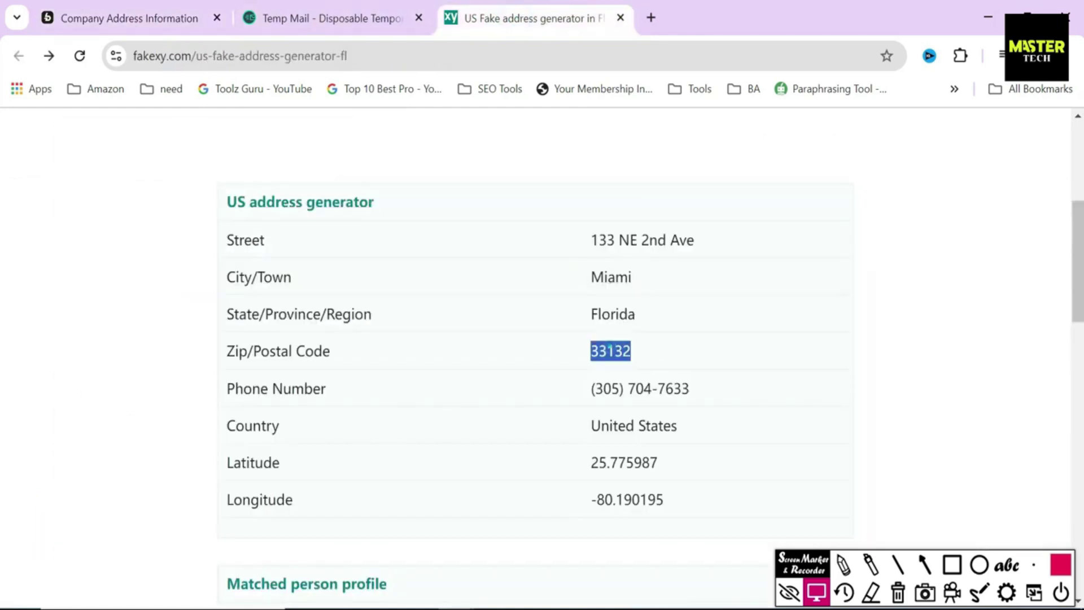
pyautogui.hotkey('ctrl', 'c')
pyautogui.click(107, 16)
pyautogui.click(508, 553)
pyautogui.hotkey('ctrl', 'v')
pyautogui.scroll(-3, 5, 468)
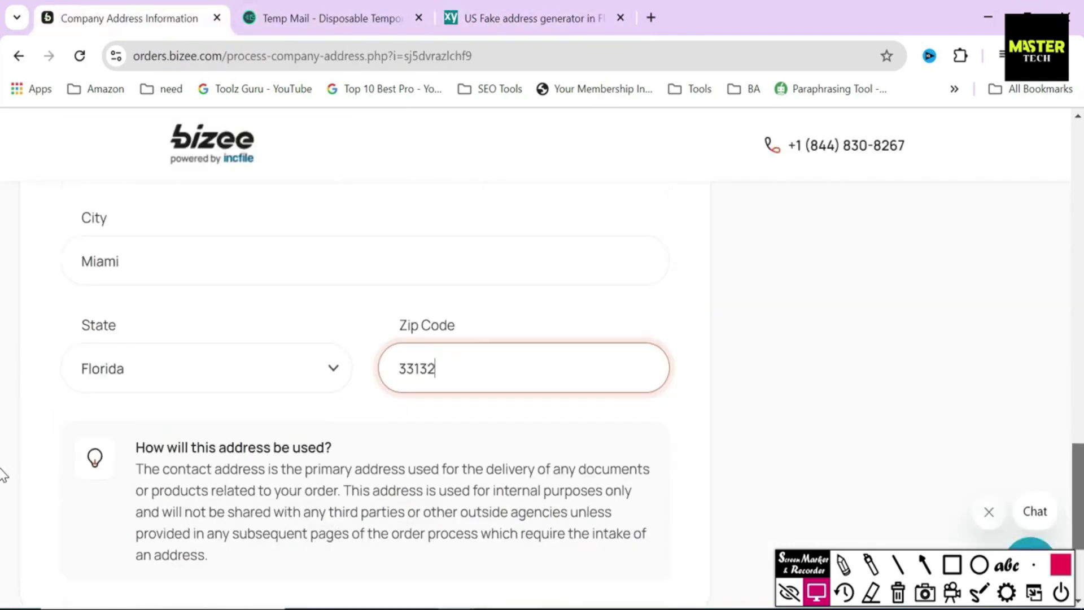
pyautogui.click(696, 361)
pyautogui.scroll(-3, 655, 478)
pyautogui.click(655, 479)
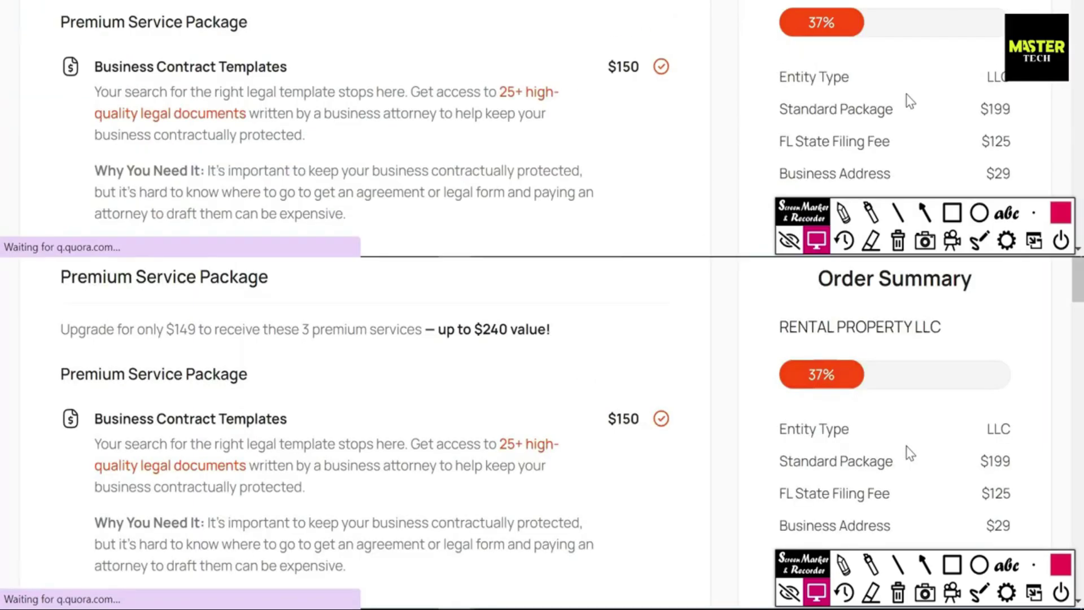
# Step: Highlight the Premium Service Package heading, the $149 price, the 3 services and Contract Templates
pyautogui.moveTo(59, 276); pyautogui.dragTo(329, 281)
pyautogui.click(327, 281)
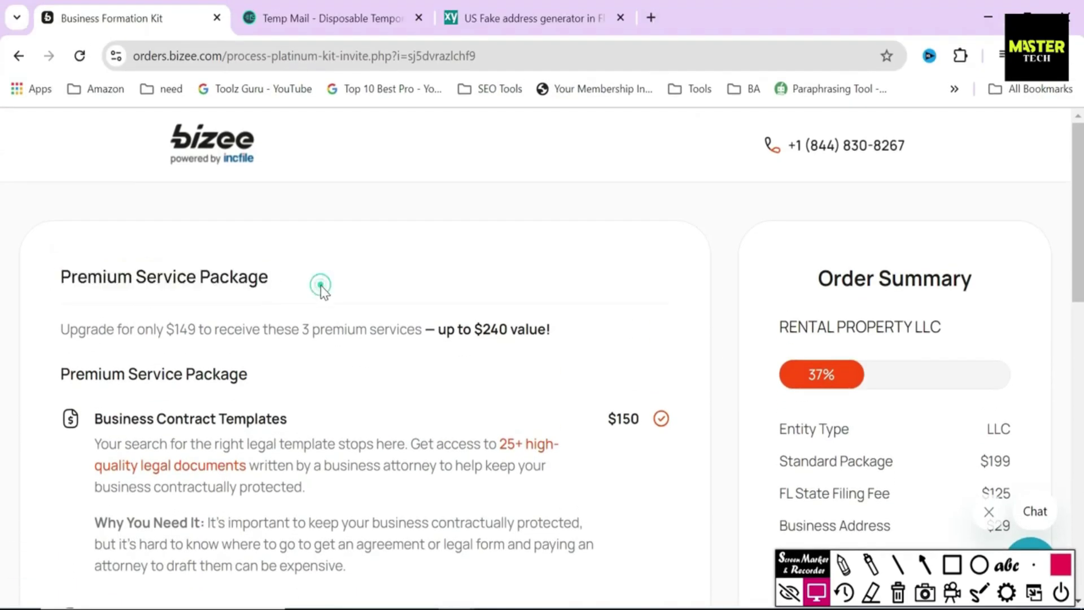
pyautogui.moveTo(135, 329); pyautogui.dragTo(219, 330)
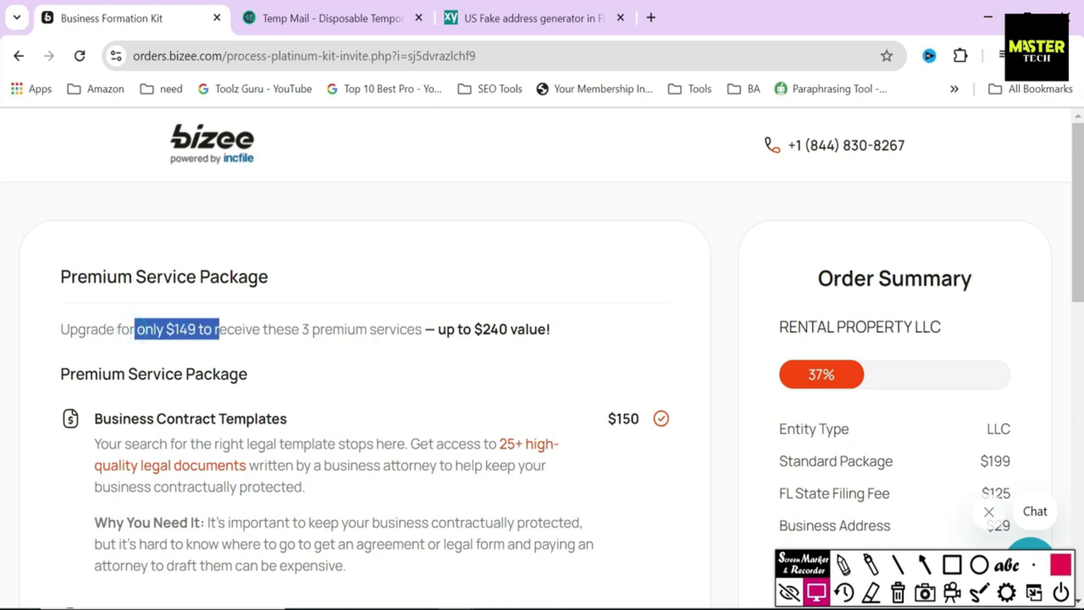
pyautogui.moveTo(299, 329); pyautogui.dragTo(424, 330)
pyautogui.click(468, 377)
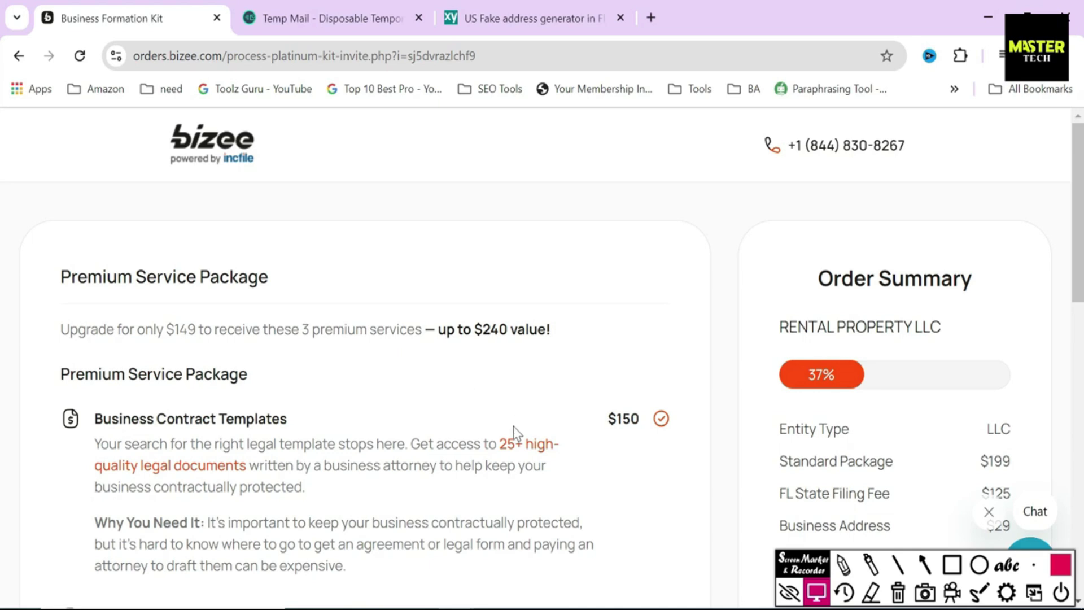
pyautogui.moveTo(95, 419); pyautogui.dragTo(279, 419)
pyautogui.click(341, 412)
# Step: Preview the included legal templates list, then take the upgrade with GET UPGRADE & BONUS
pyautogui.click(545, 446)
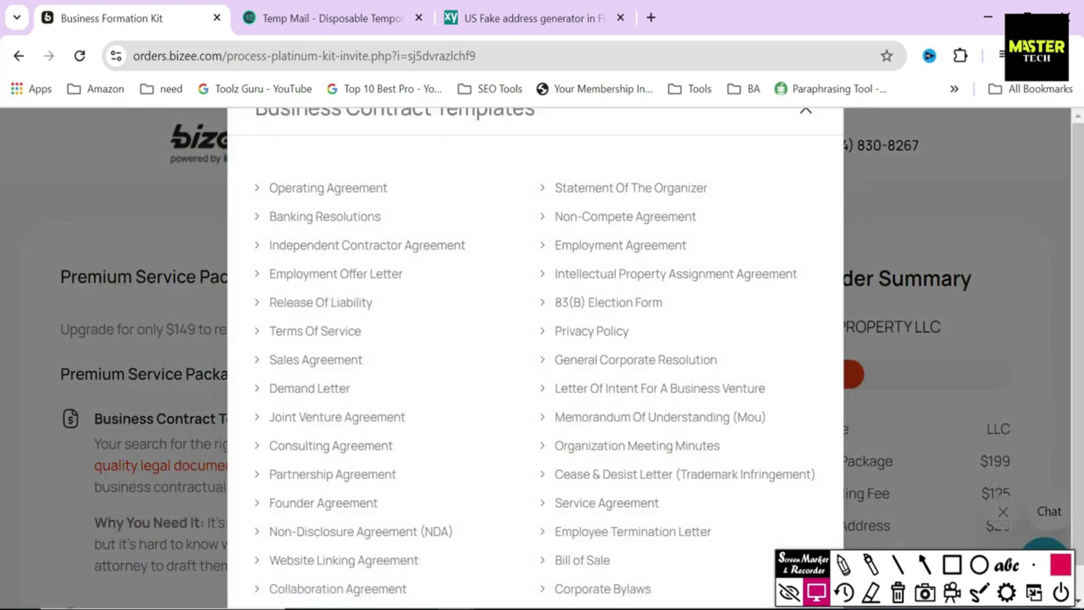
pyautogui.click(135, 225)
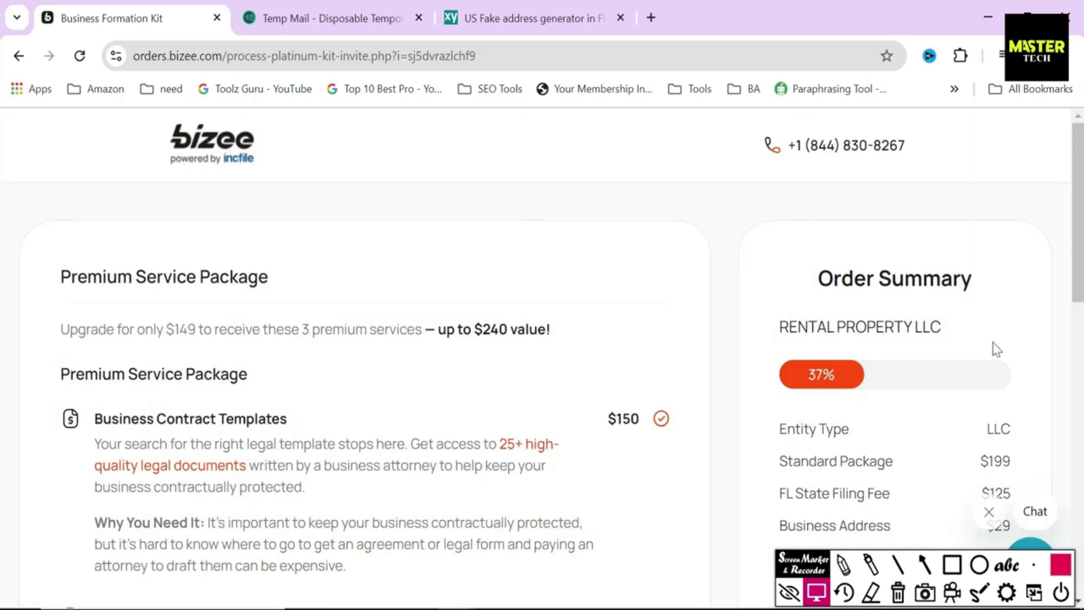
pyautogui.moveTo(1078, 291); pyautogui.dragTo(1078, 345)
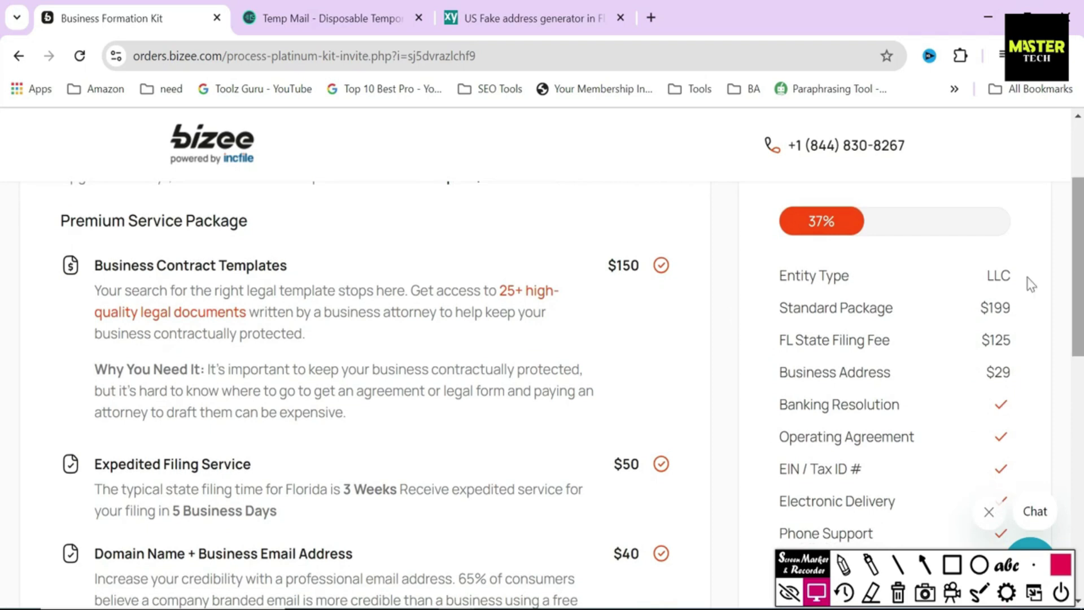
pyautogui.scroll(-1, 1020, 305)
pyautogui.scroll(-6, 1066, 457)
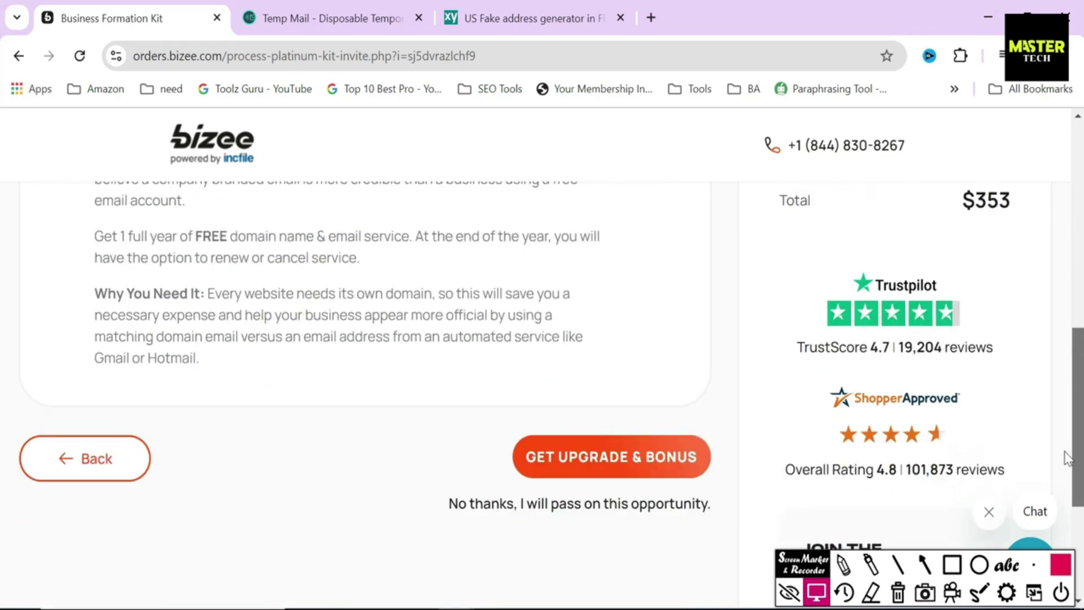
pyautogui.scroll(1, 590, 416)
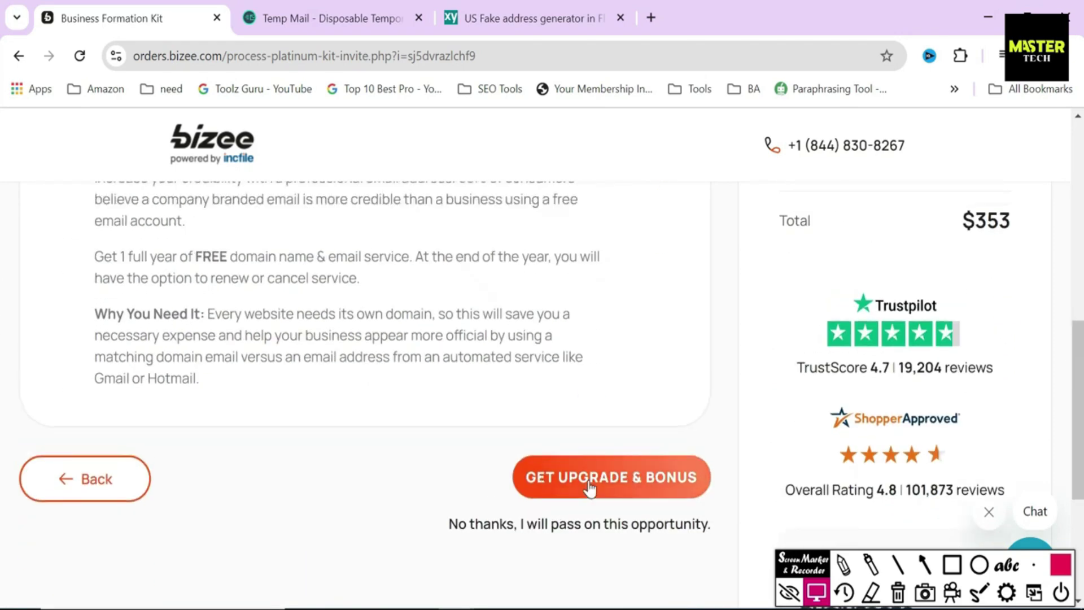
pyautogui.click(588, 482)
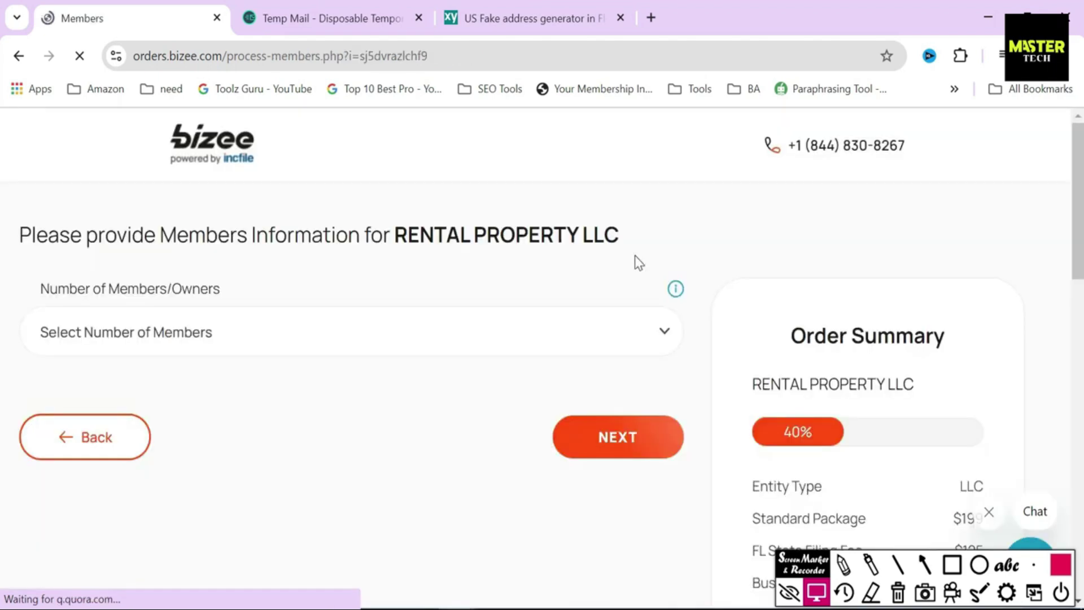
# Step: Set the Number of Members for the LLC to 1
pyautogui.click(623, 323)
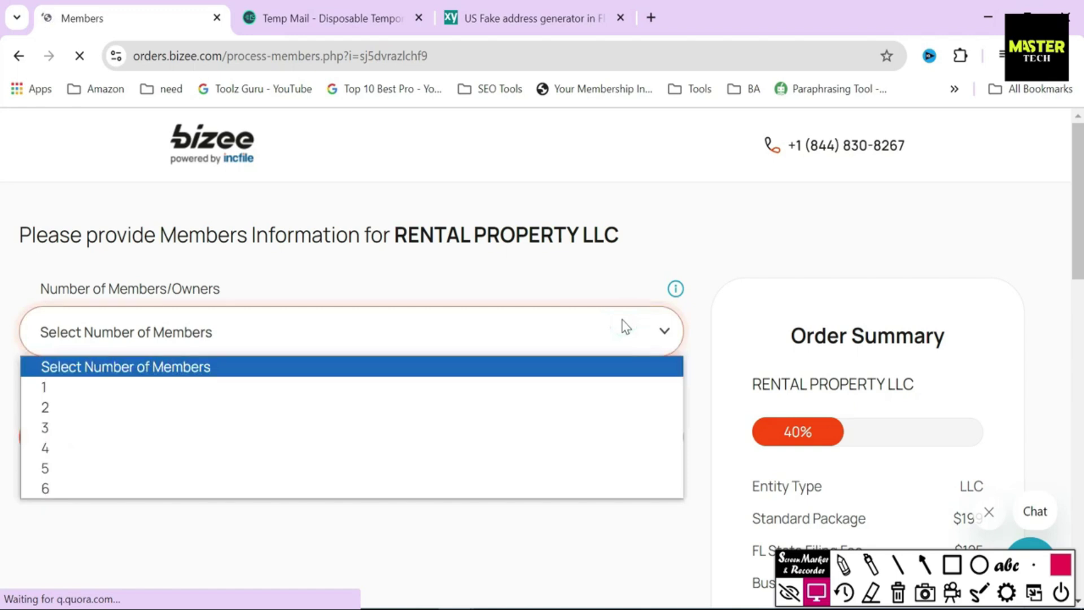
pyautogui.click(625, 331)
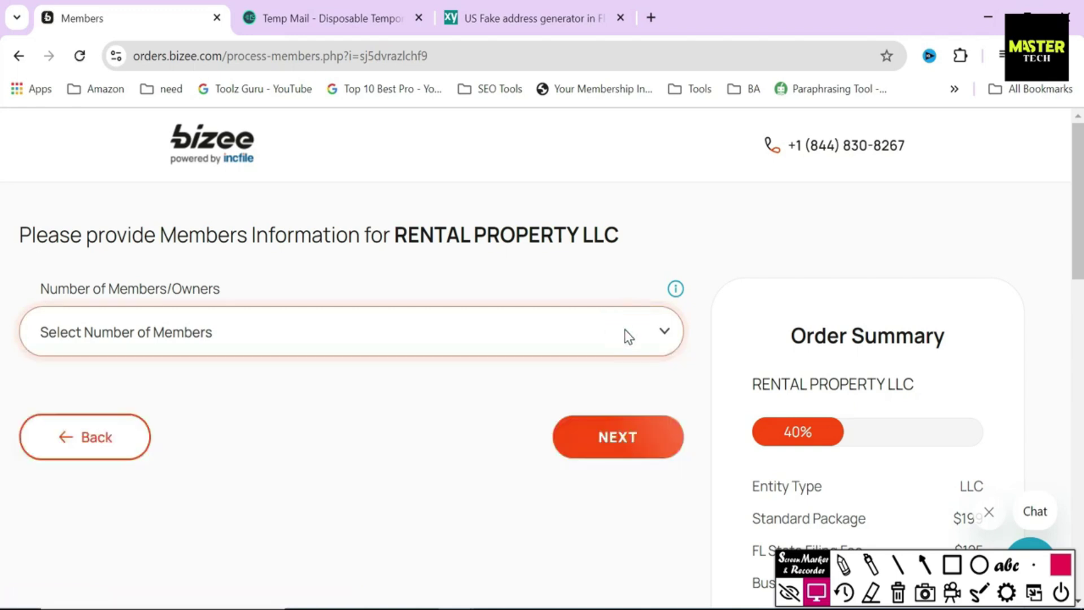
pyautogui.tripleClick(219, 318)
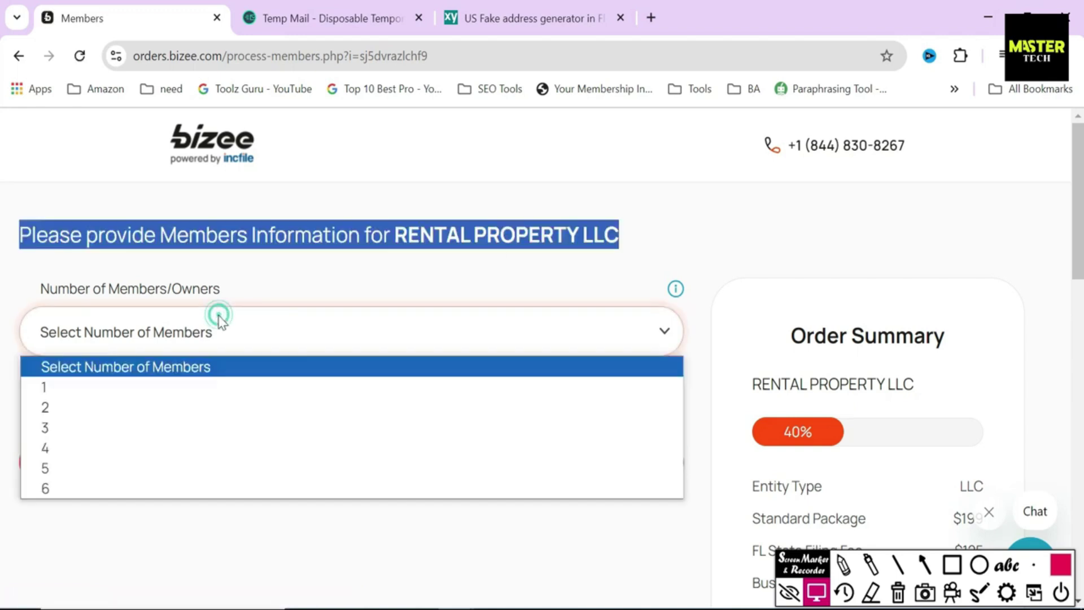
pyautogui.click(74, 387)
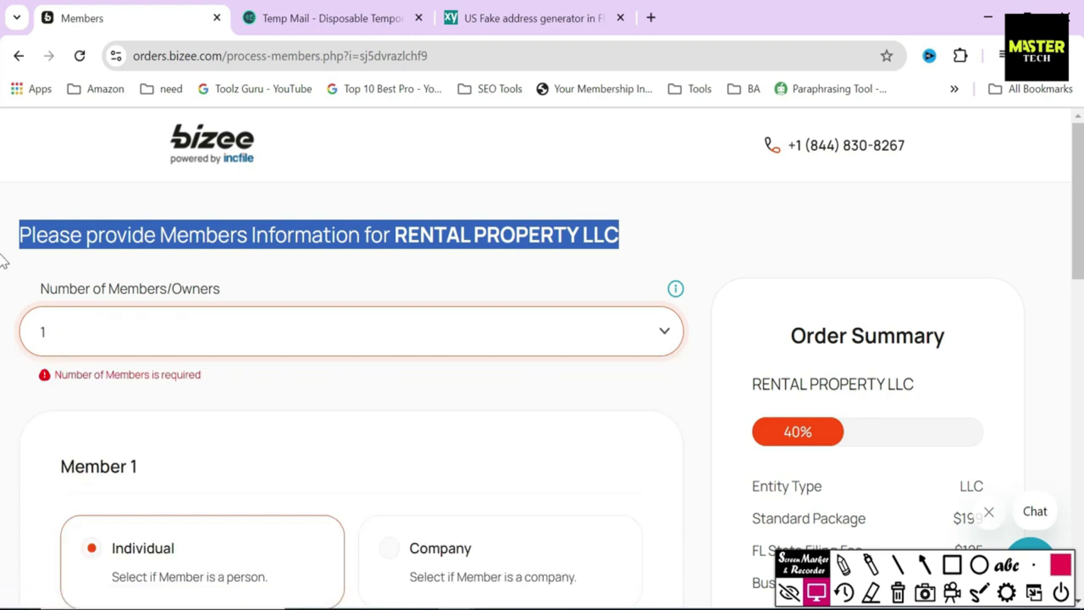
pyautogui.click(3, 264)
# Step: Draw arrows pointing out the Individual and Company member type options
pyautogui.scroll(-3, 5, 282)
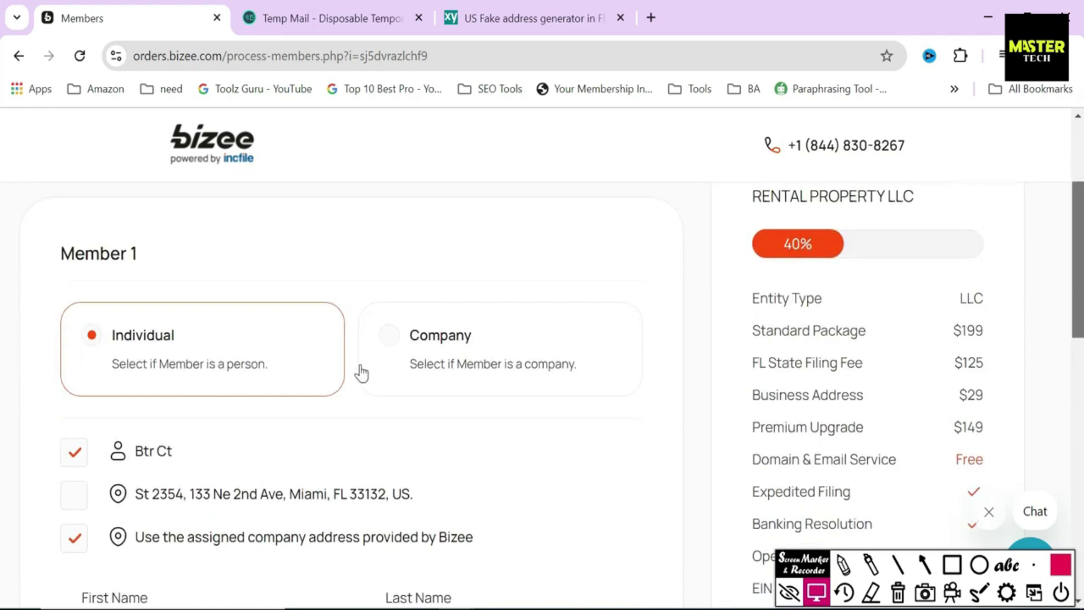
pyautogui.press('a')
pyautogui.moveTo(277, 277); pyautogui.dragTo(193, 334)
pyautogui.moveTo(539, 300); pyautogui.dragTo(488, 350)
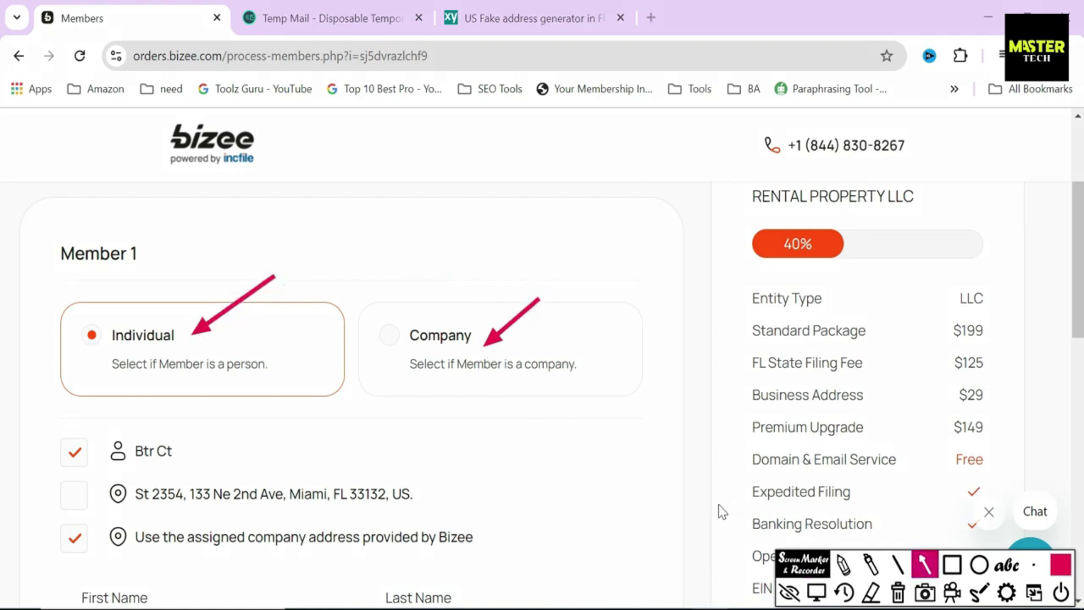
pyautogui.click(816, 592)
# Step: Keep Member 1 on Bizee's assigned company address and continue to Registered Agent Information
pyautogui.scroll(-1, 3, 327)
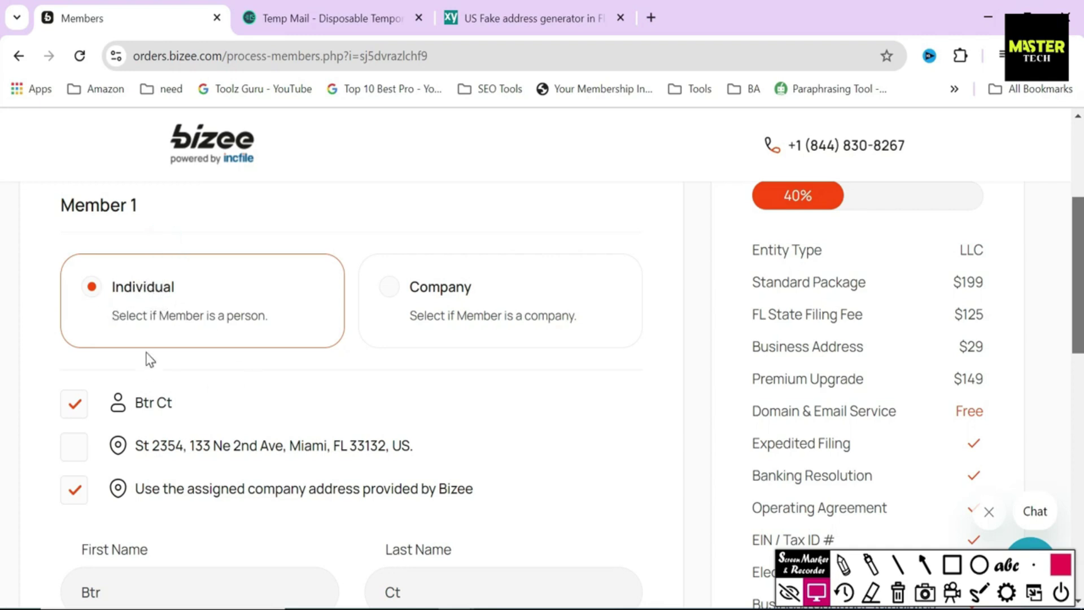
pyautogui.moveTo(190, 402); pyautogui.dragTo(133, 406)
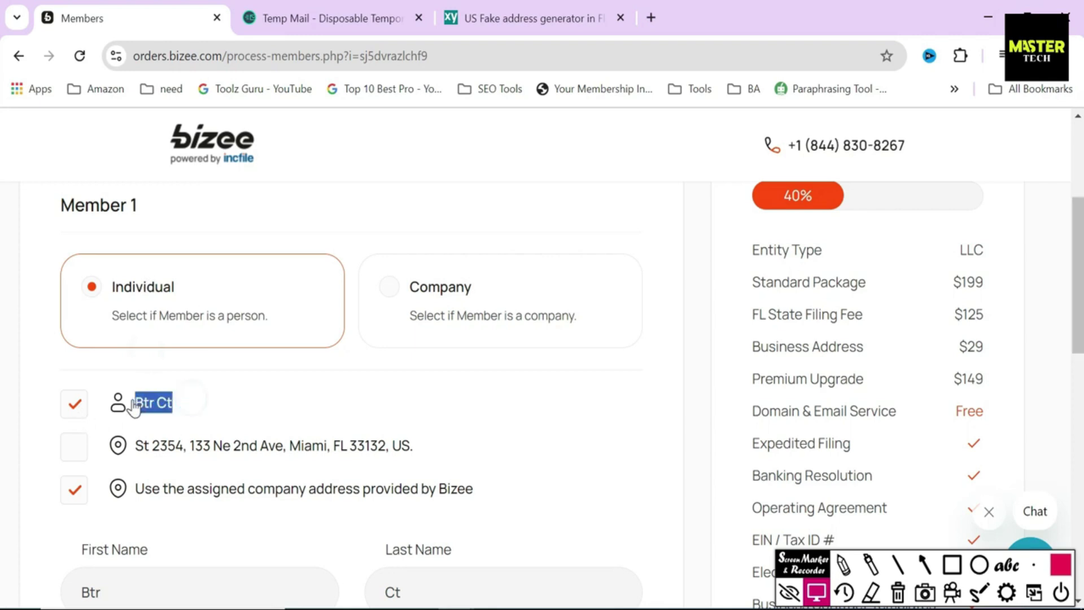
pyautogui.moveTo(502, 488); pyautogui.dragTo(140, 507)
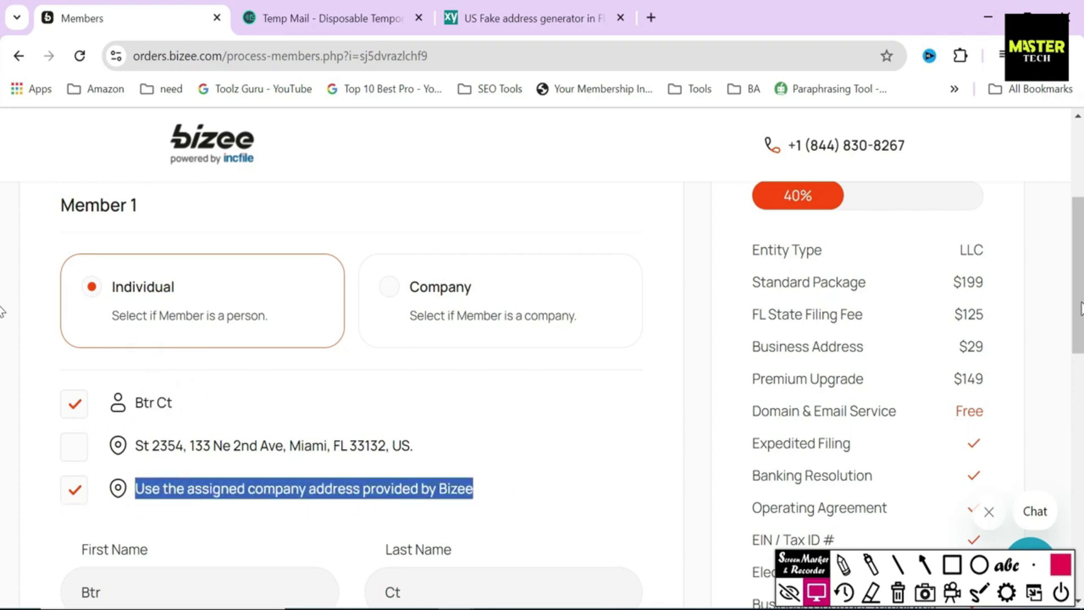
pyautogui.moveTo(1080, 310); pyautogui.dragTo(1080, 364)
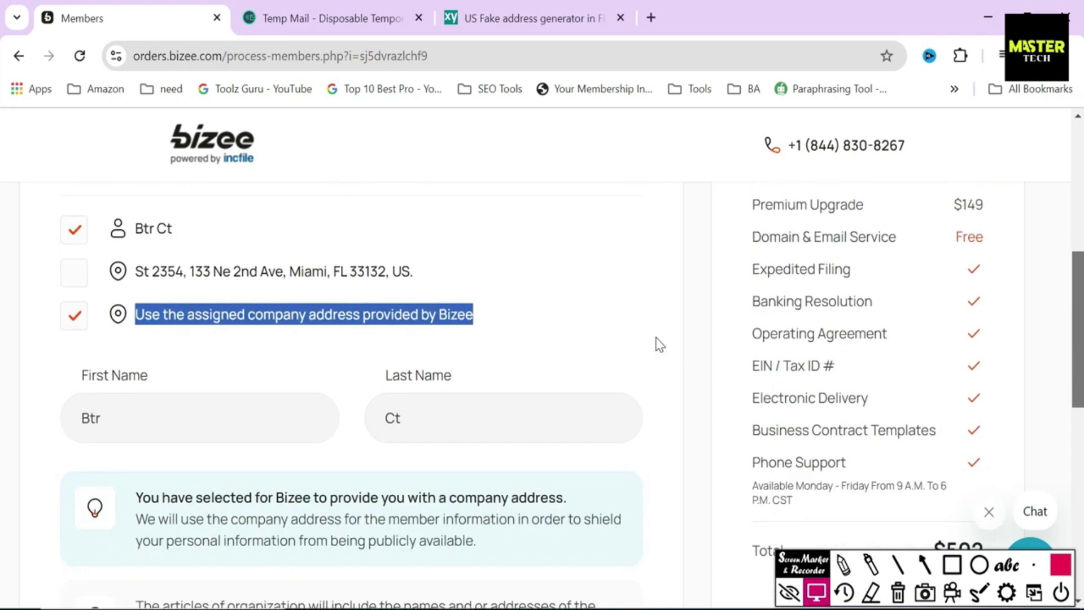
pyautogui.click(568, 314)
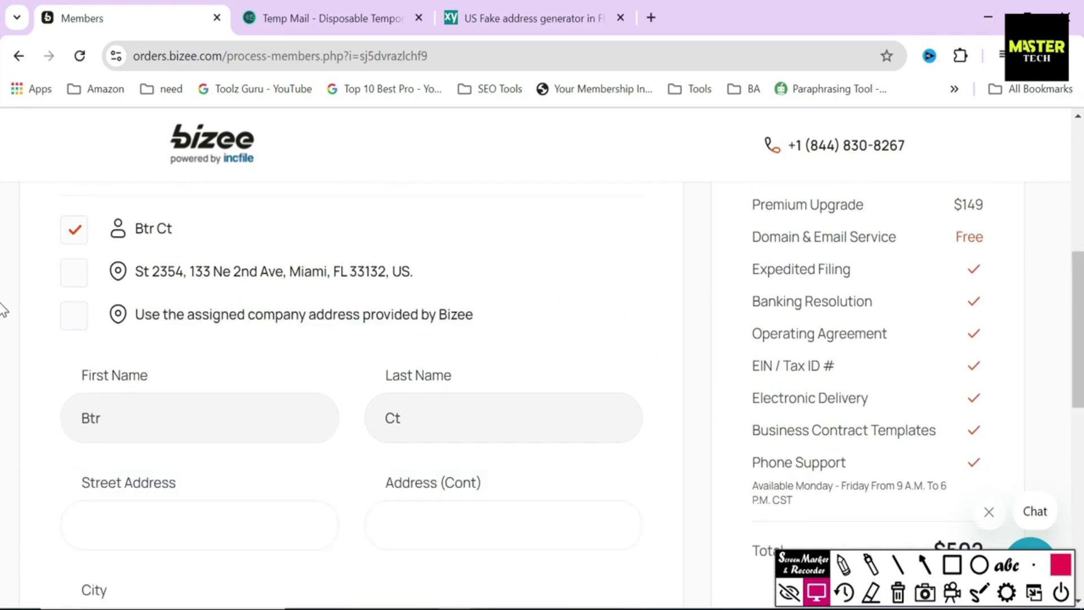
pyautogui.scroll(-1, 2, 309)
pyautogui.click(79, 281)
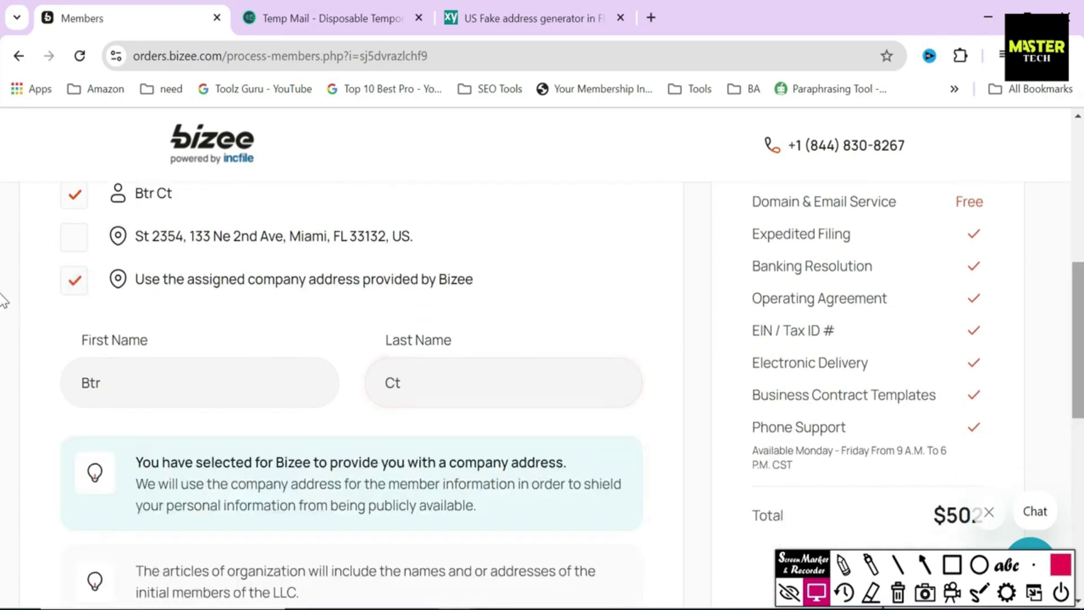
pyautogui.scroll(-3, 3, 304)
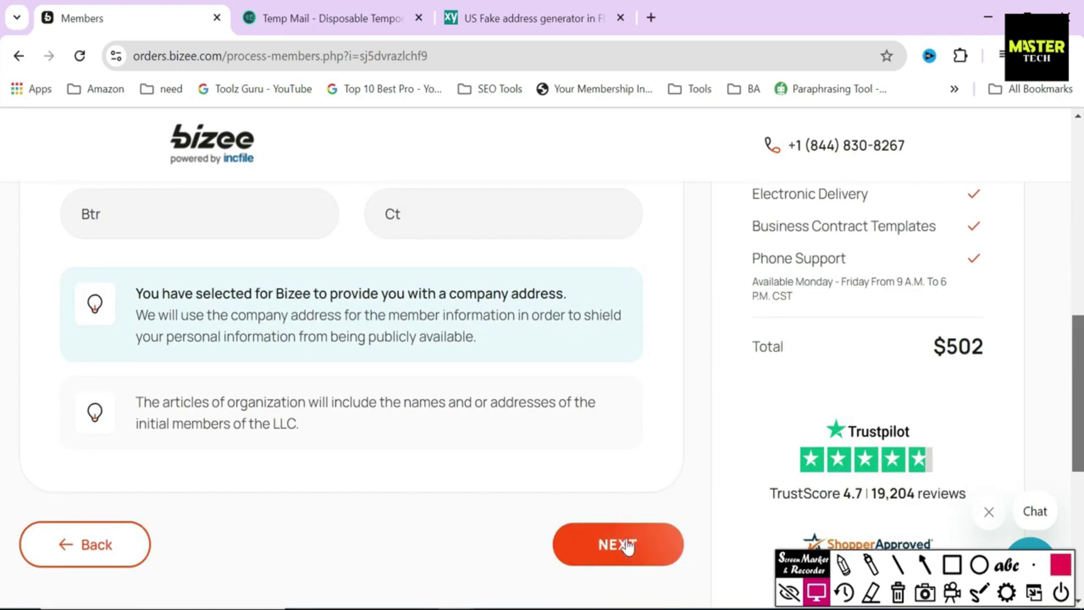
pyautogui.click(626, 545)
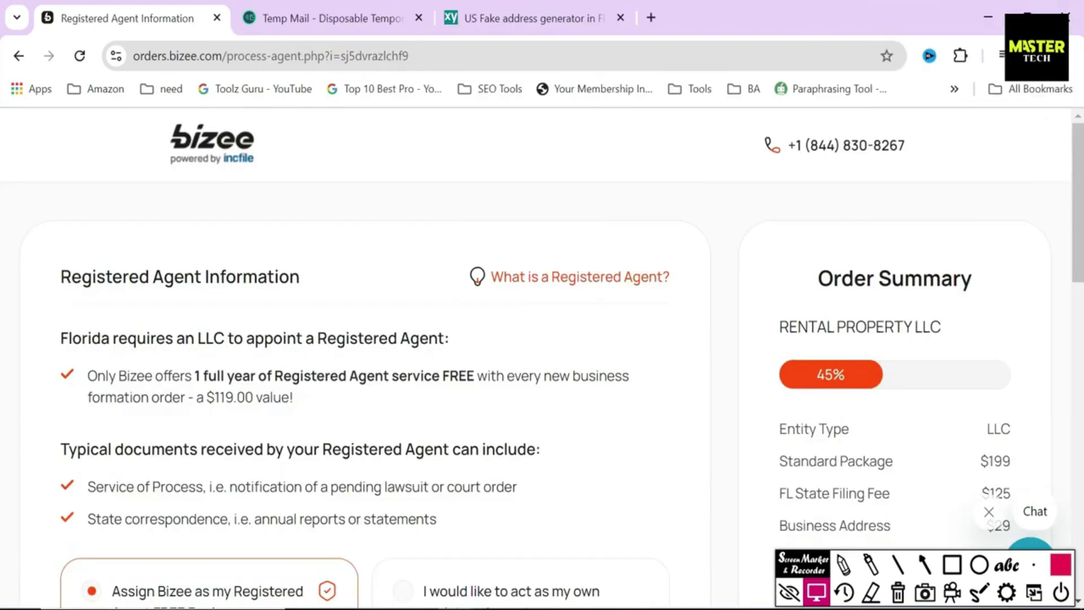
# Step: Box and point out the Florida registered agent requirement and the $119.00 value note
pyautogui.moveTo(58, 279); pyautogui.dragTo(322, 281)
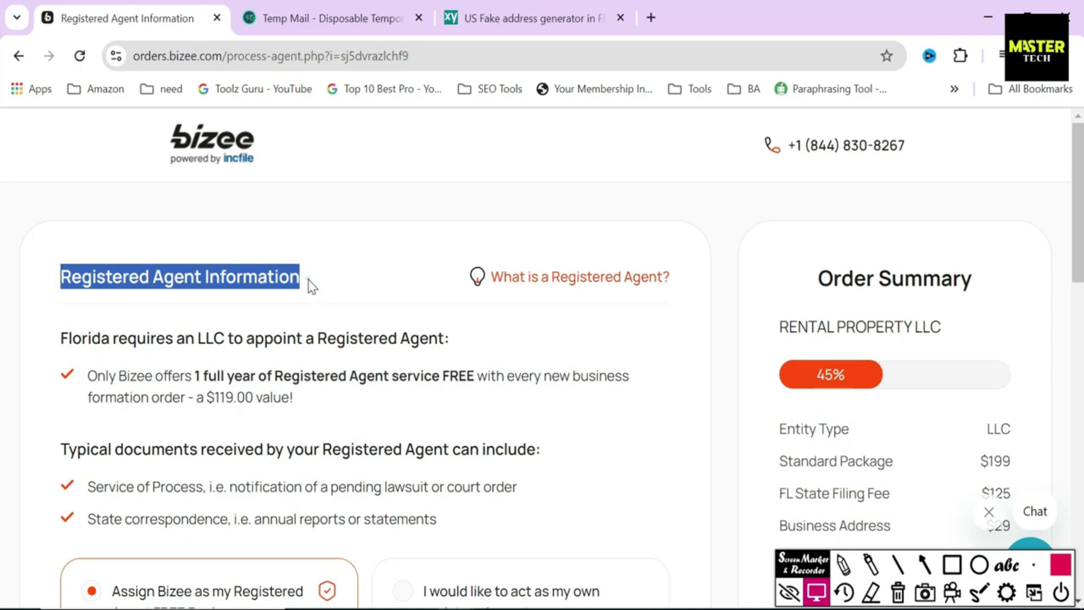
pyautogui.click(311, 285)
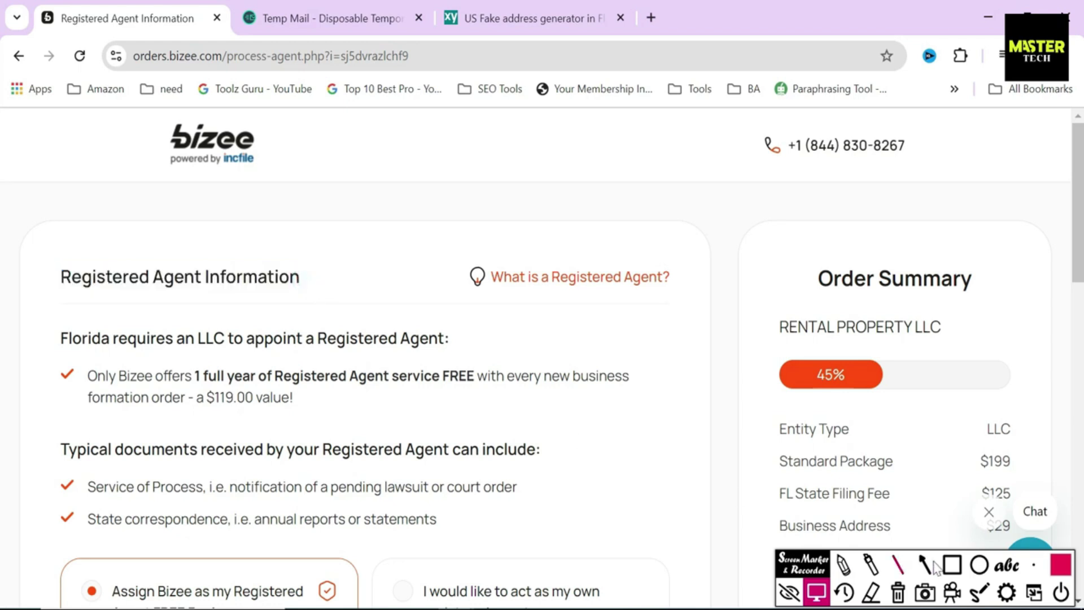
pyautogui.click(951, 564)
pyautogui.moveTo(42, 321)
pyautogui.mouseDown()
pyautogui.moveTo(89, 355)
pyautogui.moveTo(462, 356)
pyautogui.mouseUp()
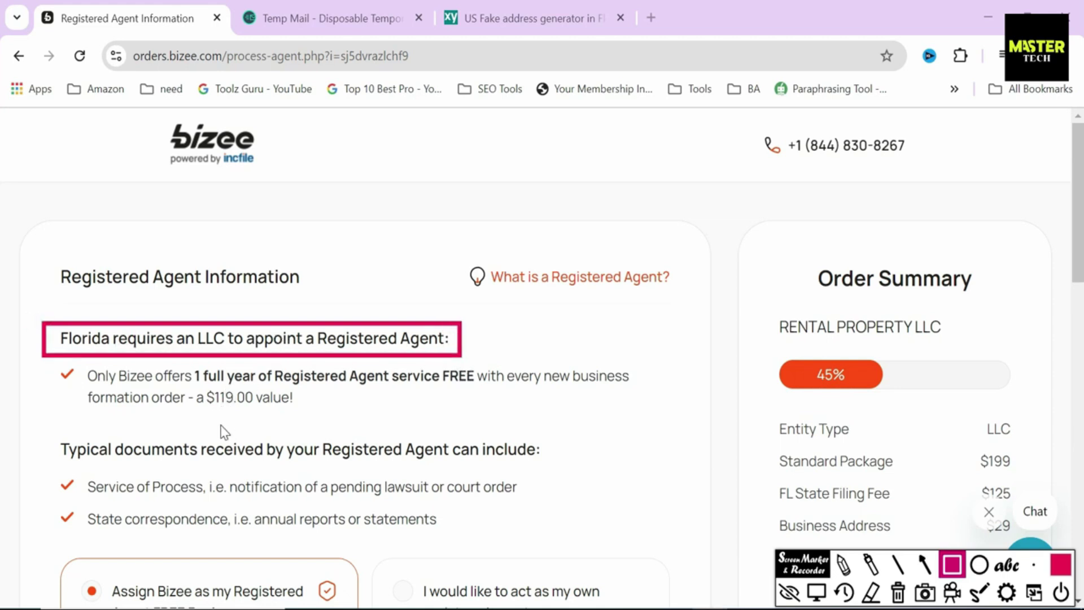
pyautogui.moveTo(192, 387)
pyautogui.mouseDown()
pyautogui.moveTo(195, 401)
pyautogui.moveTo(273, 421)
pyautogui.moveTo(303, 412)
pyautogui.mouseUp()
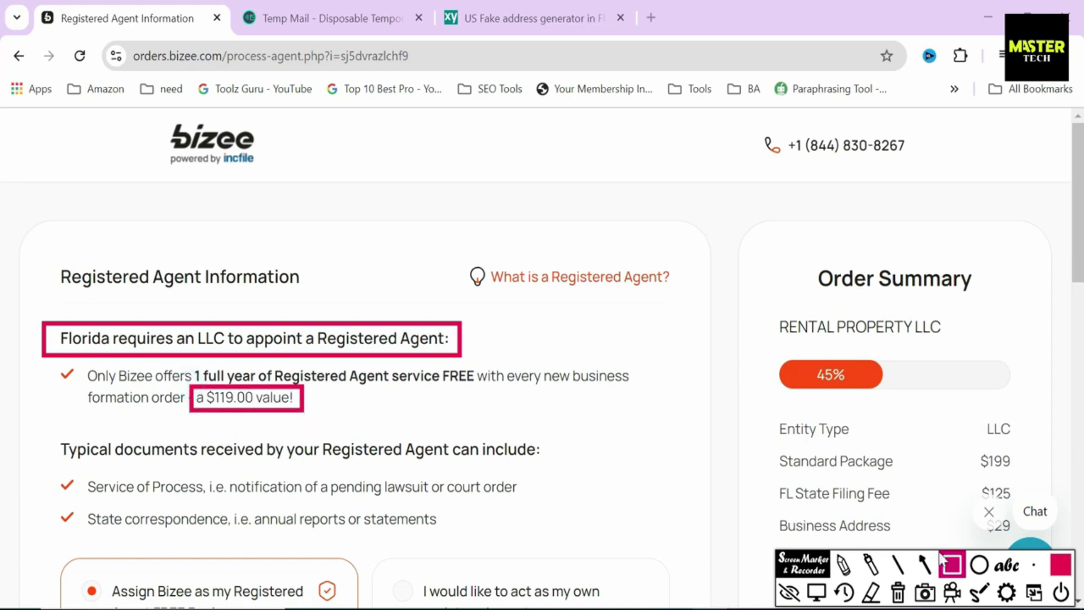
pyautogui.click(924, 565)
pyautogui.moveTo(220, 442); pyautogui.dragTo(236, 412)
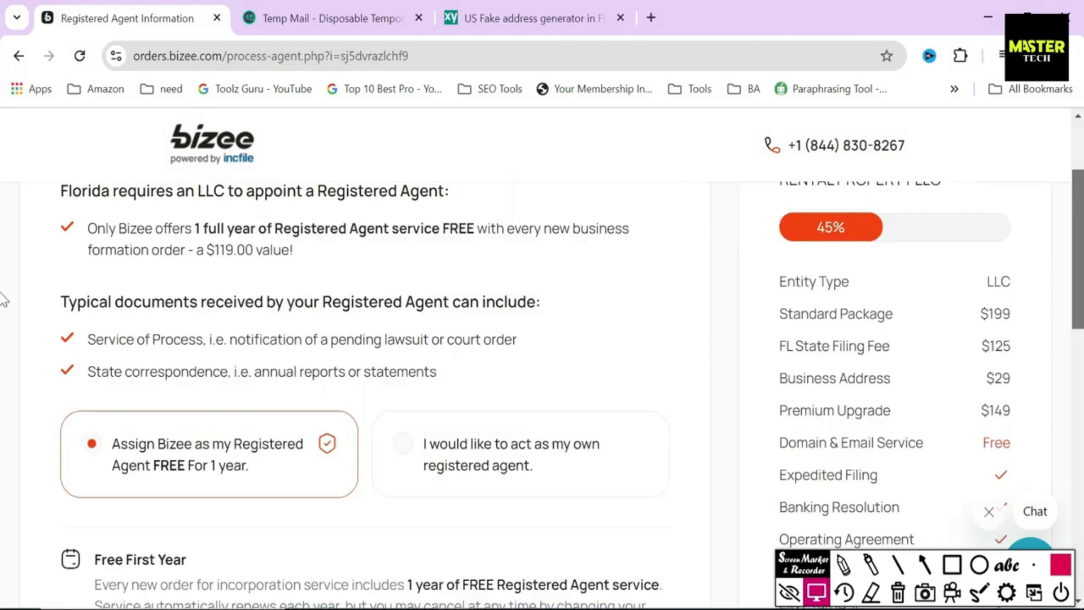
# Step: Keep Bizee as the free 1-year registered agent and continue to EIN / Tax ID
pyautogui.scroll(-2, 194, 273)
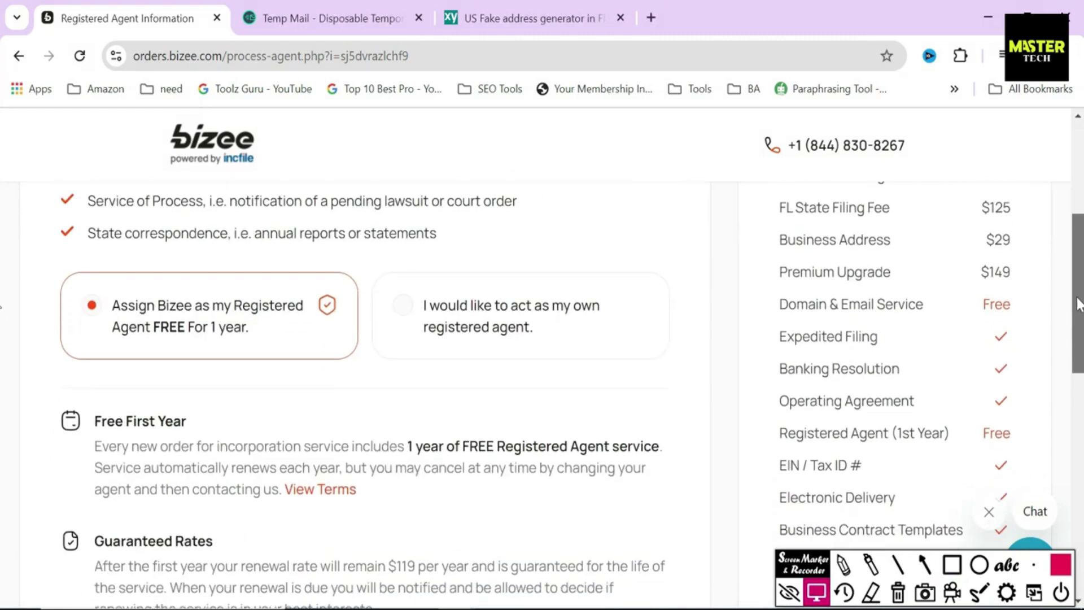
pyautogui.scroll(-10, 542, 339)
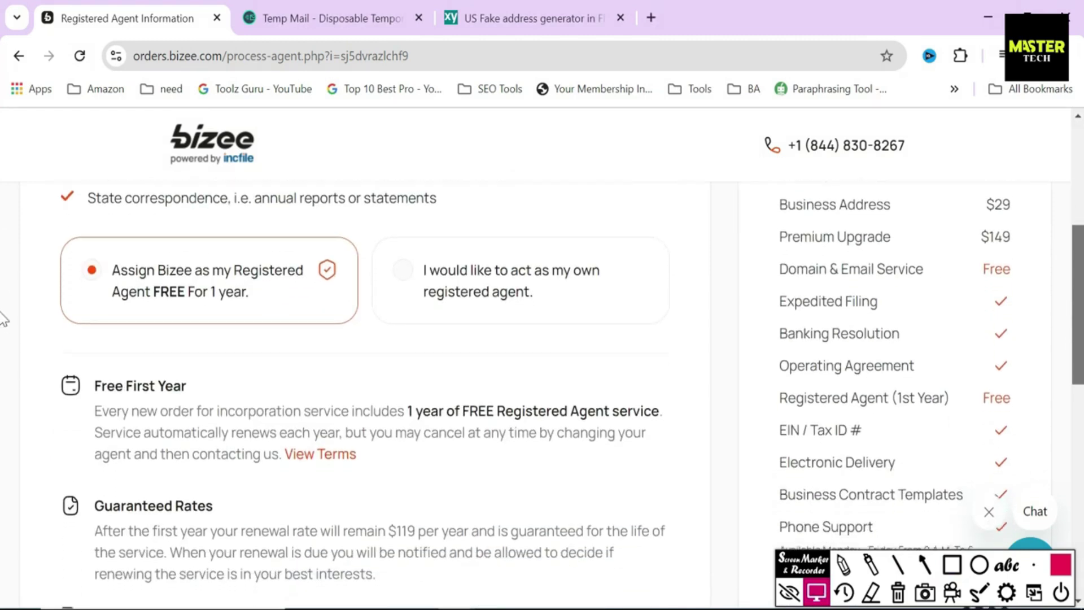
pyautogui.click(642, 474)
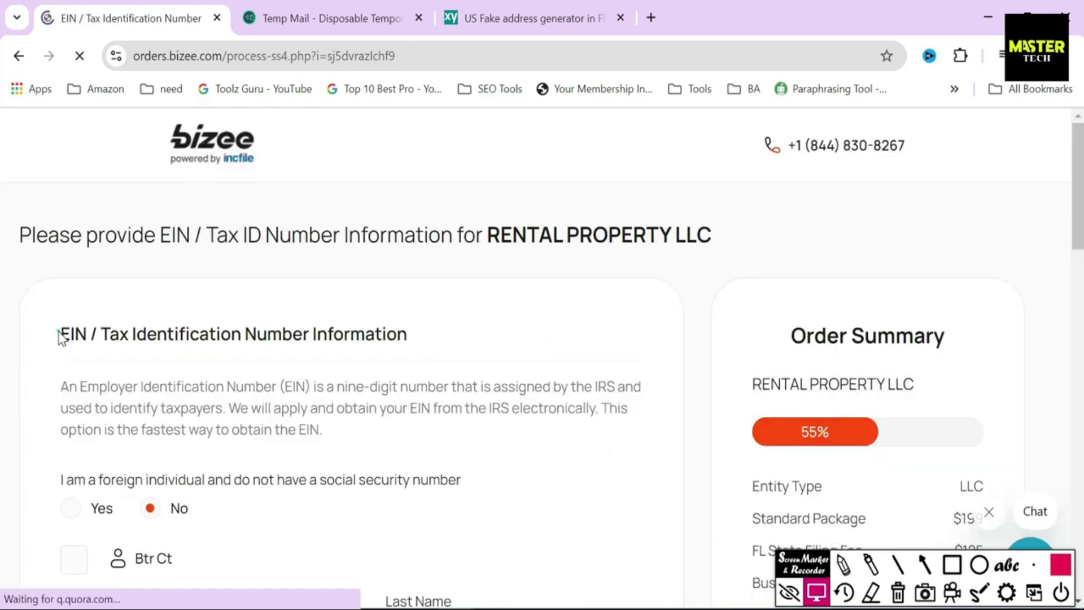
# Step: Highlight the EIN section heading and its explanation text
pyautogui.moveTo(59, 335); pyautogui.dragTo(529, 338)
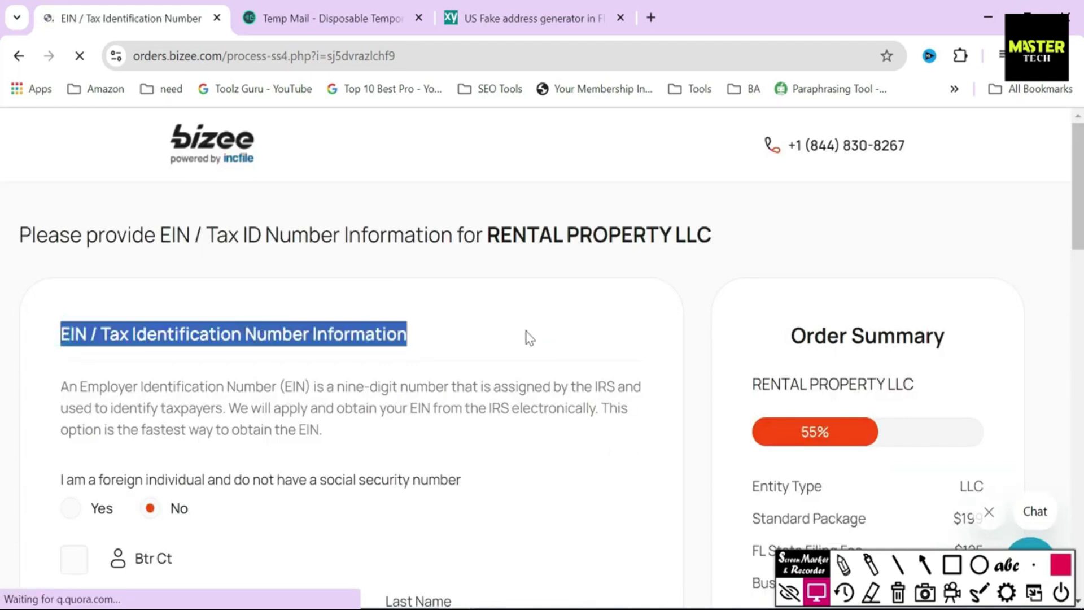
pyautogui.click(452, 346)
pyautogui.moveTo(58, 386); pyautogui.dragTo(444, 386)
pyautogui.moveTo(584, 386); pyautogui.dragTo(633, 386)
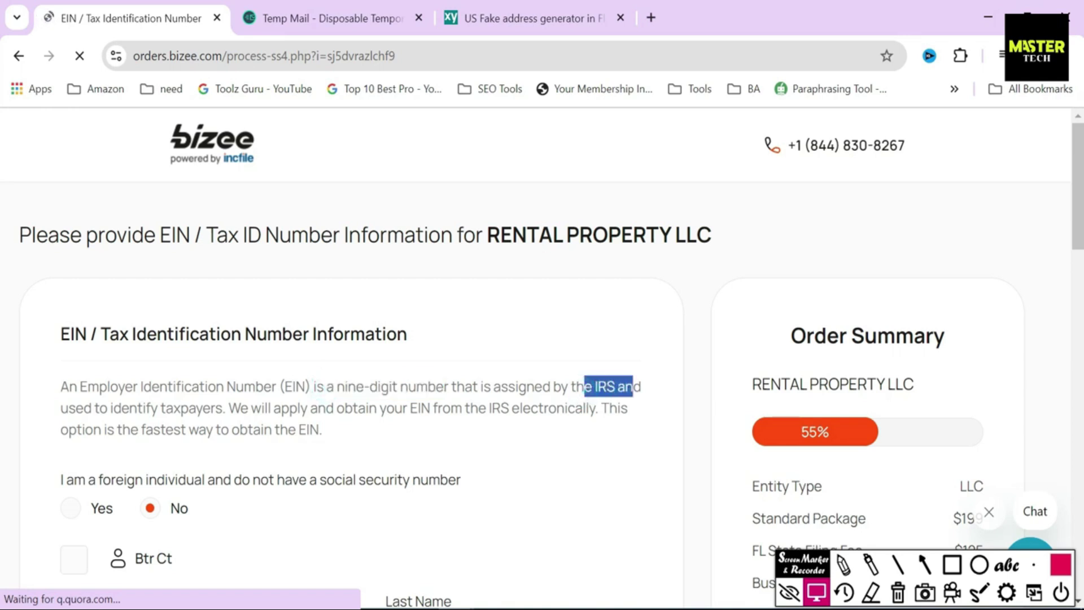
pyautogui.click(633, 386)
pyautogui.scroll(-2, 2, 265)
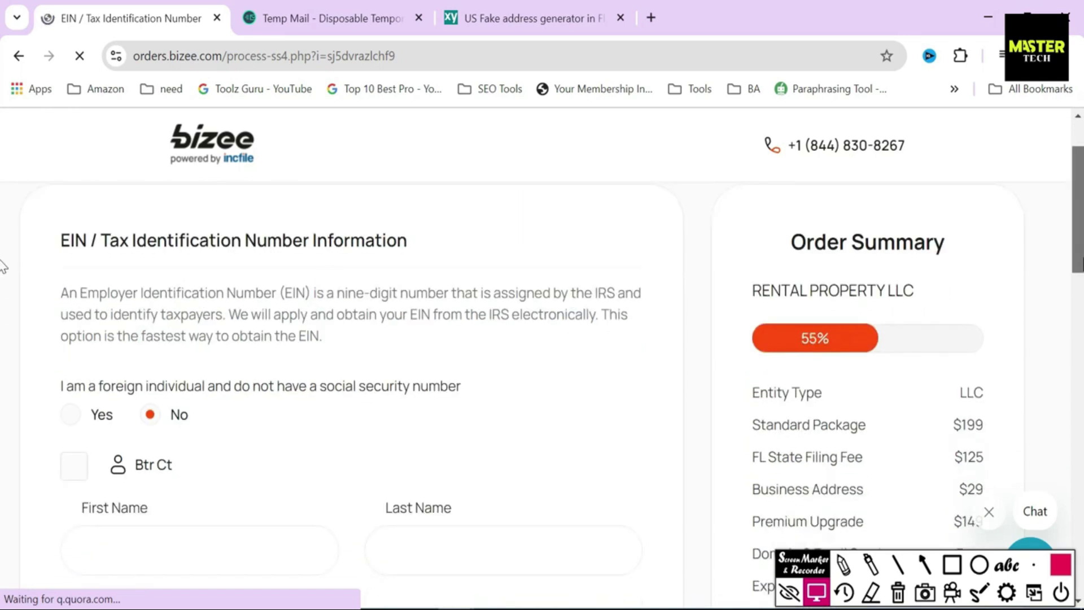
pyautogui.scroll(-1, 3, 265)
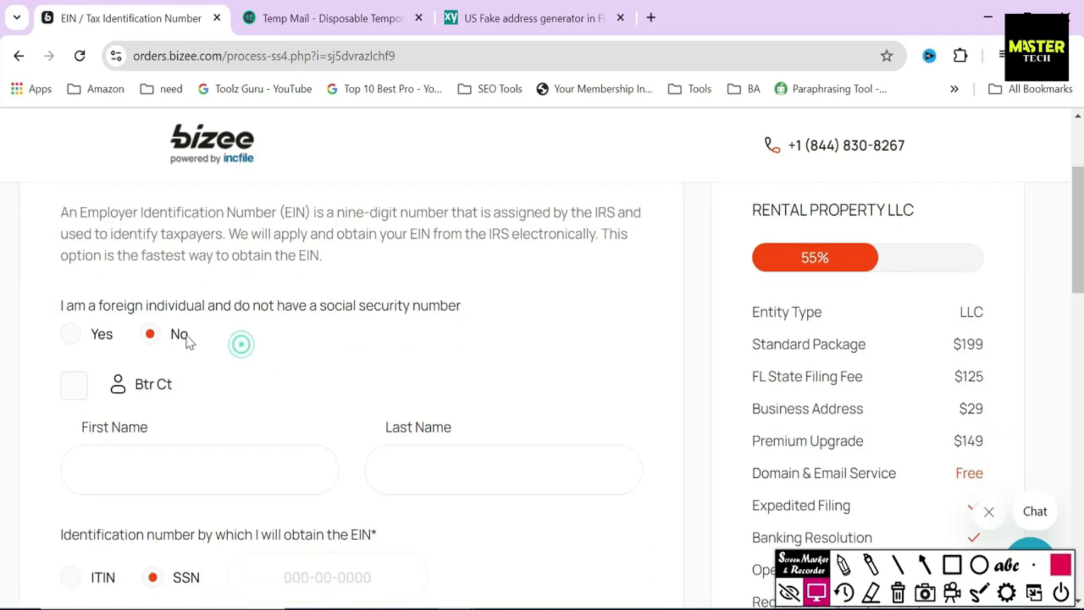
# Step: Review the foreign-individual SS4 confirmation statements, then cancel that option
pyautogui.click(72, 333)
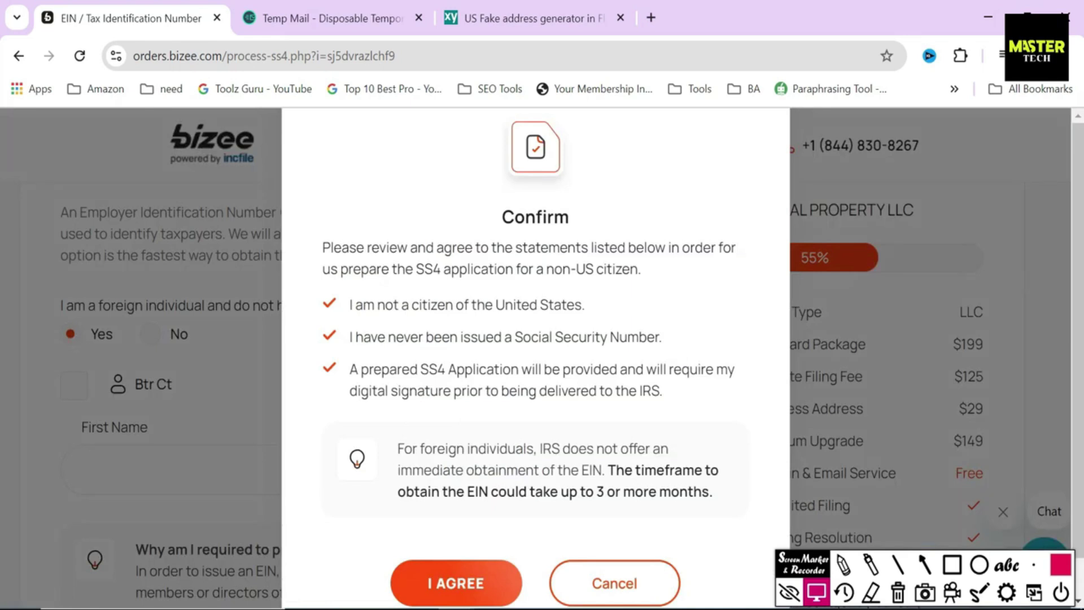
pyautogui.moveTo(415, 269); pyautogui.dragTo(555, 269)
pyautogui.click(667, 277)
pyautogui.moveTo(353, 305); pyautogui.dragTo(585, 305)
pyautogui.moveTo(348, 337); pyautogui.dragTo(714, 346)
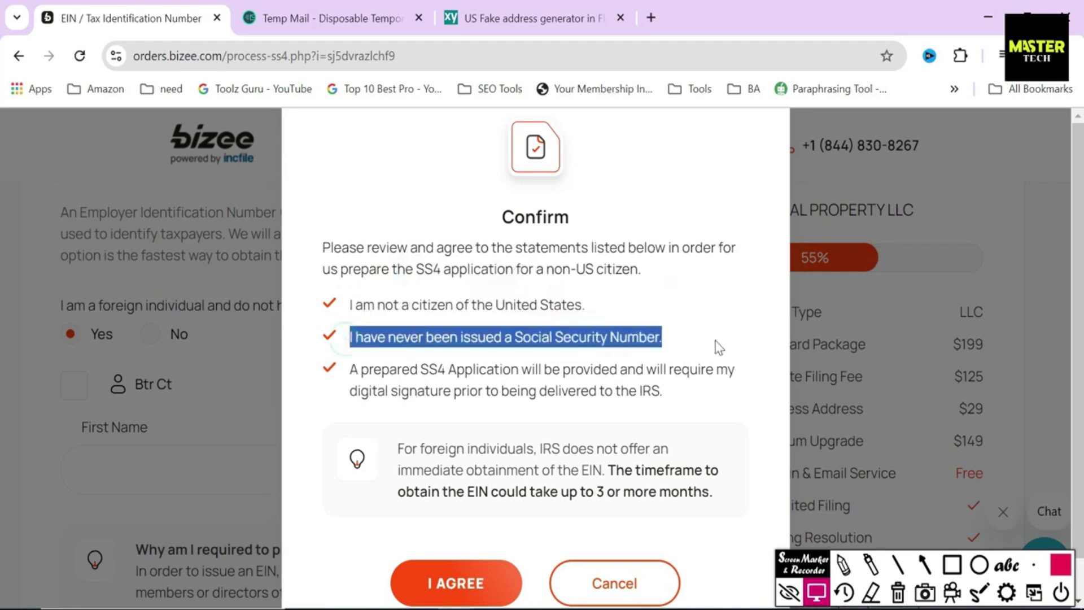
pyautogui.moveTo(348, 369); pyautogui.dragTo(518, 369)
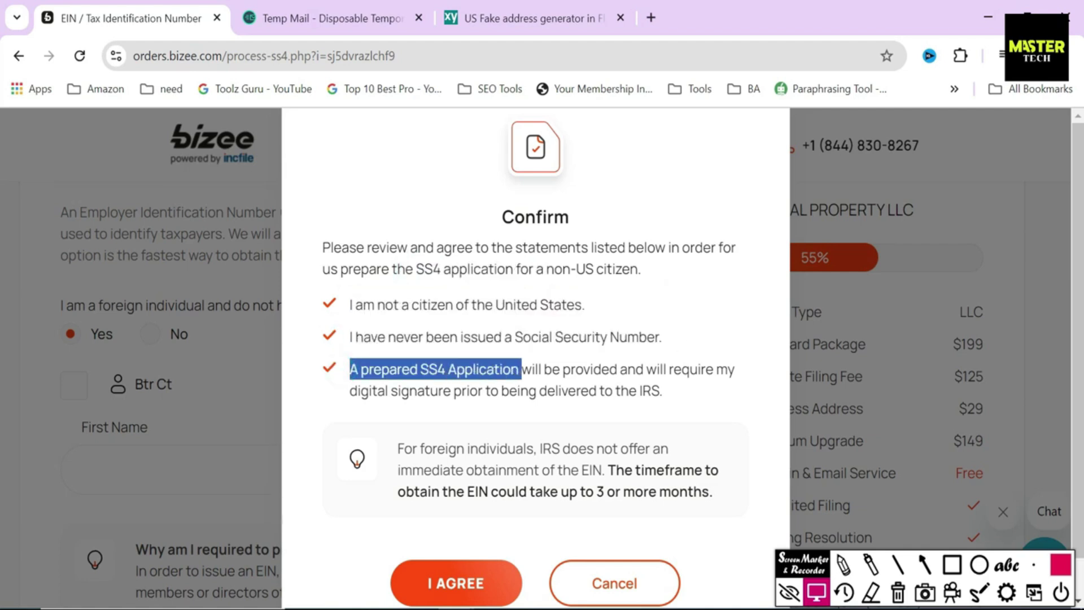
pyautogui.click(519, 396)
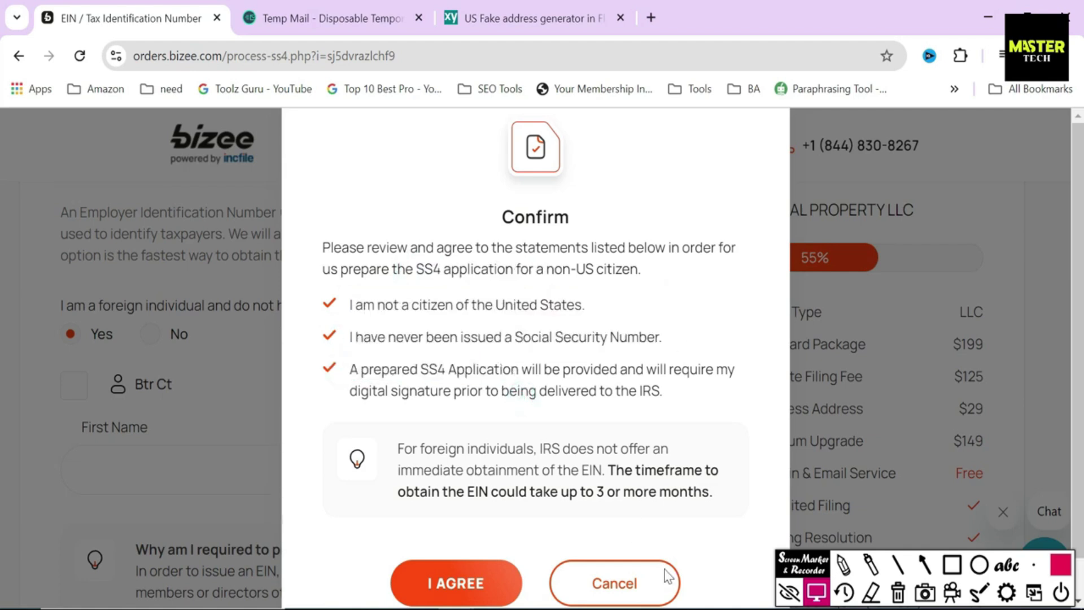
pyautogui.click(612, 583)
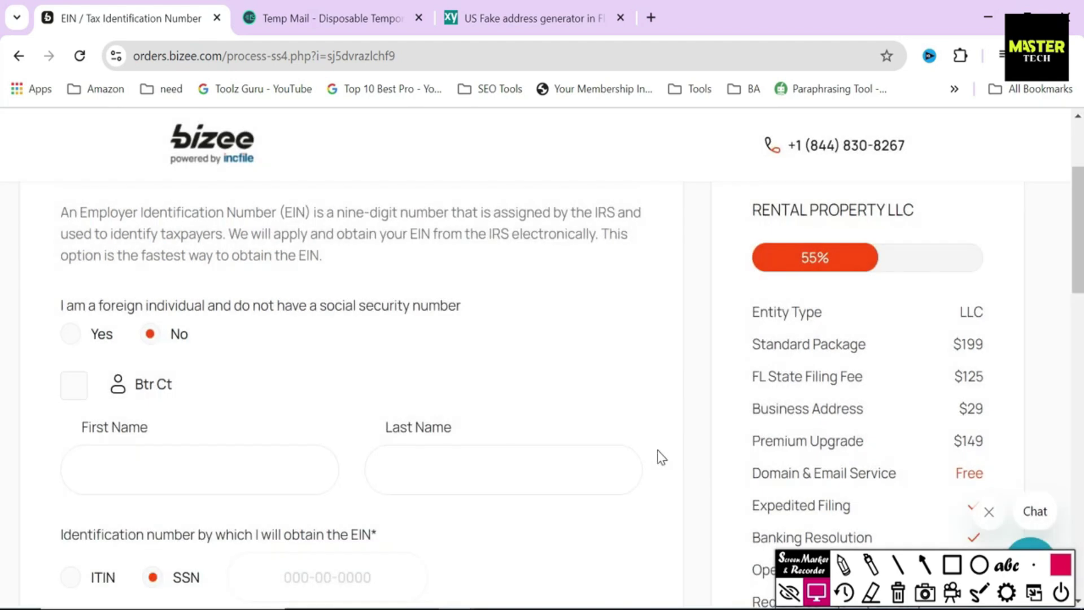
# Step: Make the owner the EIN responsible party and enter their Social Security number
pyautogui.click(76, 386)
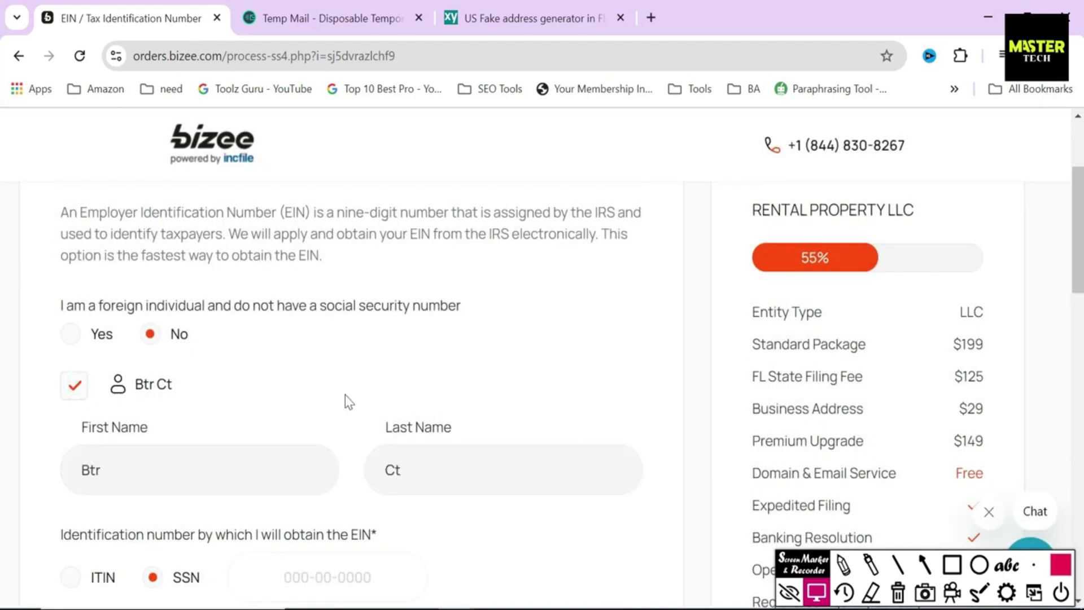
pyautogui.click(101, 442)
pyautogui.moveTo(78, 426); pyautogui.dragTo(242, 416)
pyautogui.click(242, 416)
pyautogui.scroll(-4, 3, 299)
pyautogui.click(327, 355)
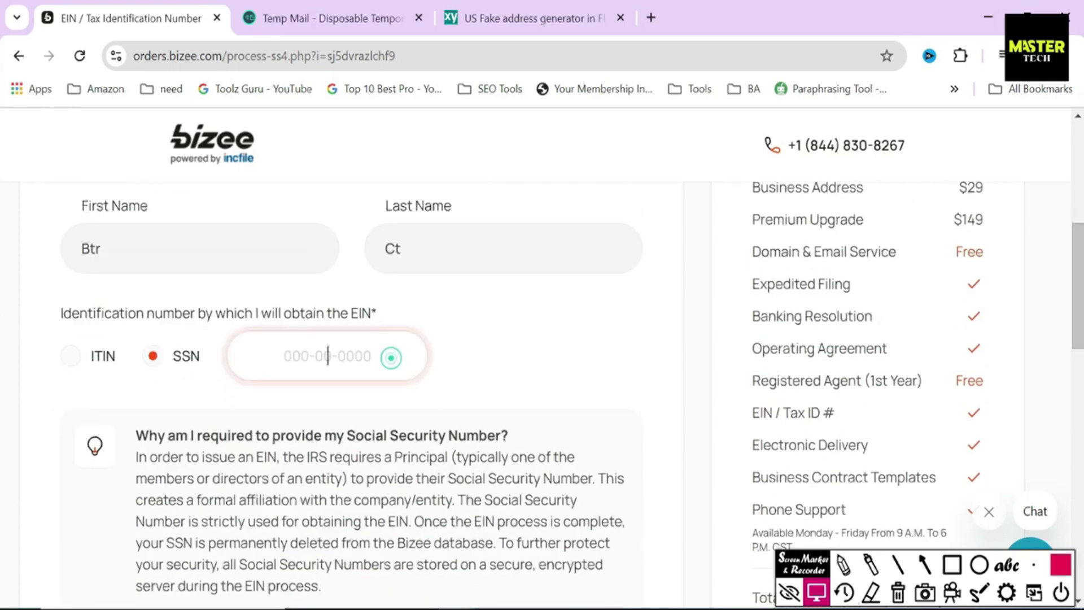
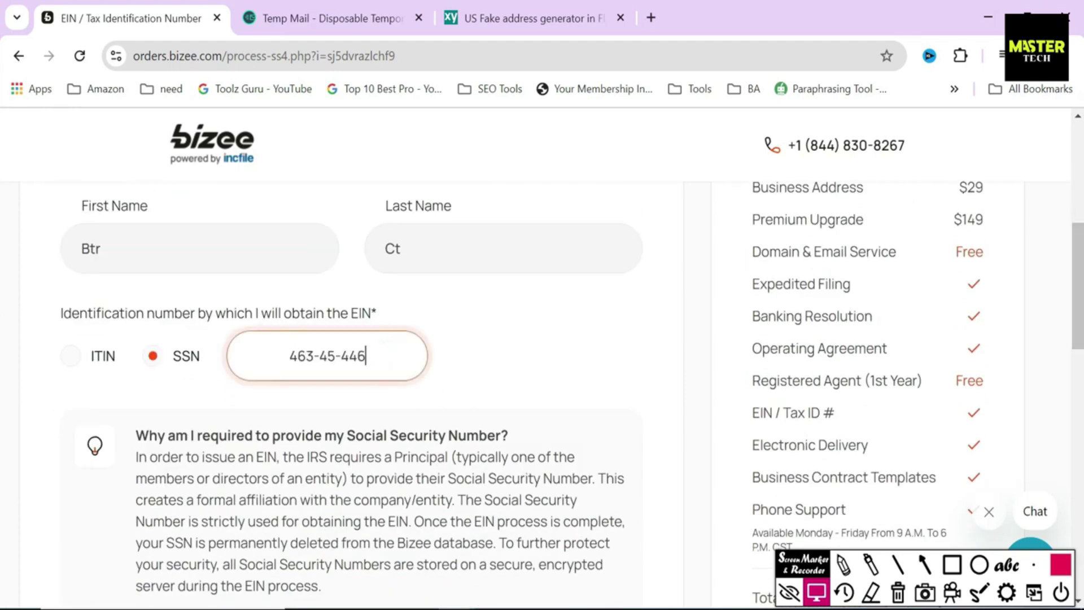
pyautogui.click(477, 356)
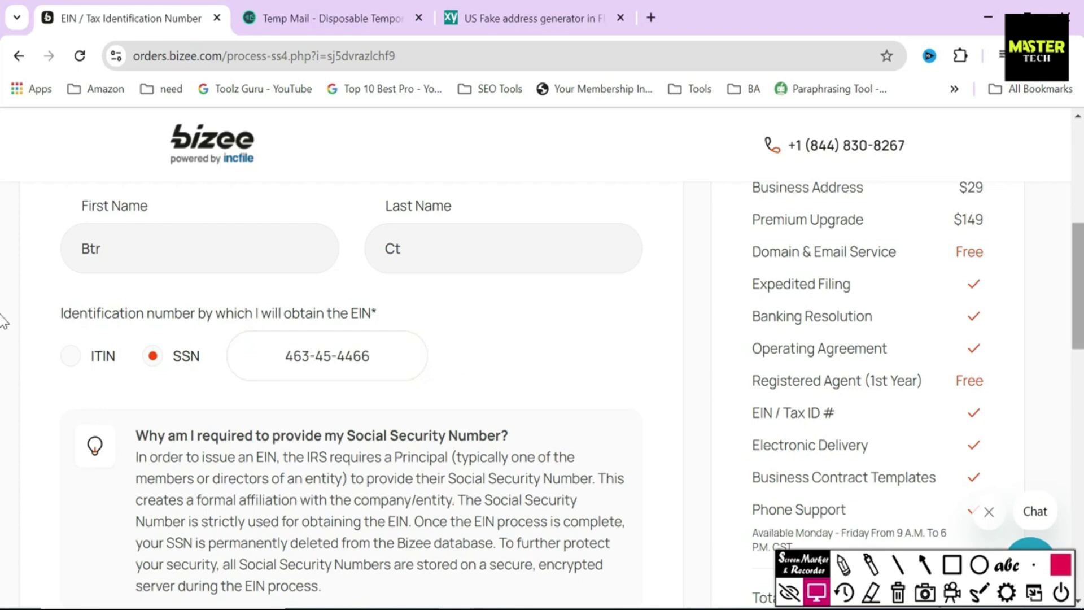
# Step: Use Bizee's assigned company address as the physical address and continue to Small Business Banking
pyautogui.scroll(-6, 2, 338)
pyautogui.scroll(-3, 3, 418)
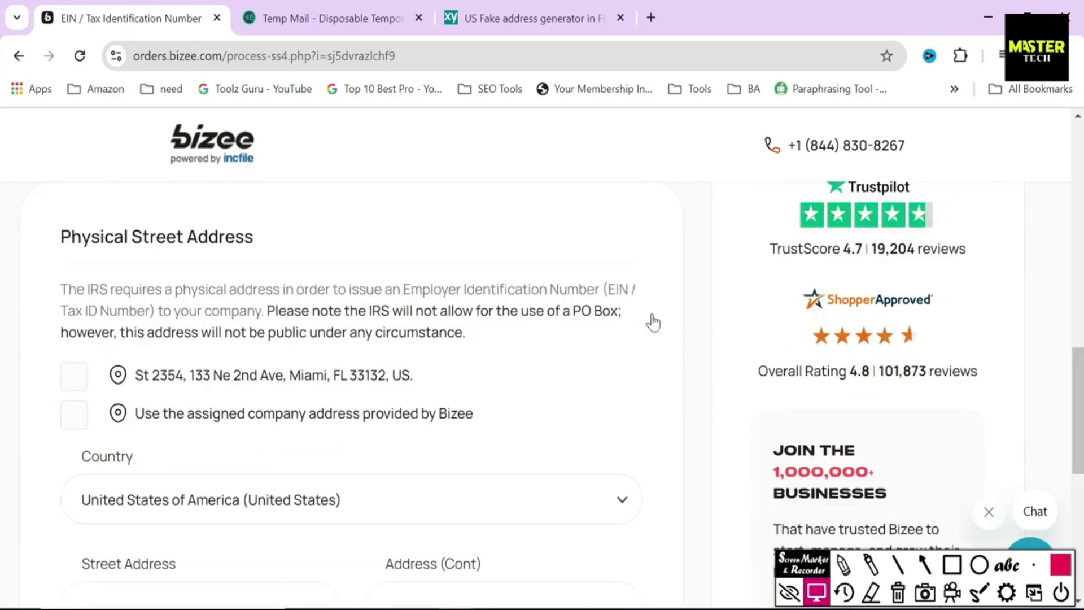
pyautogui.moveTo(47, 238); pyautogui.dragTo(337, 240)
pyautogui.click(340, 244)
pyautogui.click(74, 416)
pyautogui.click(496, 415)
pyautogui.moveTo(496, 418); pyautogui.dragTo(148, 413)
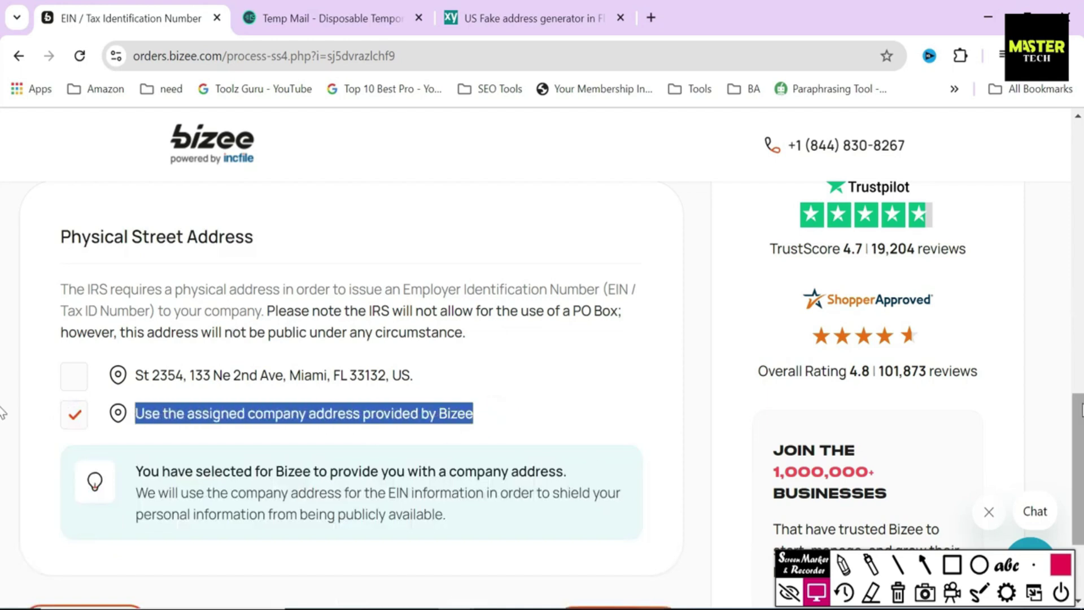
pyautogui.scroll(-3, 926, 384)
pyautogui.click(592, 467)
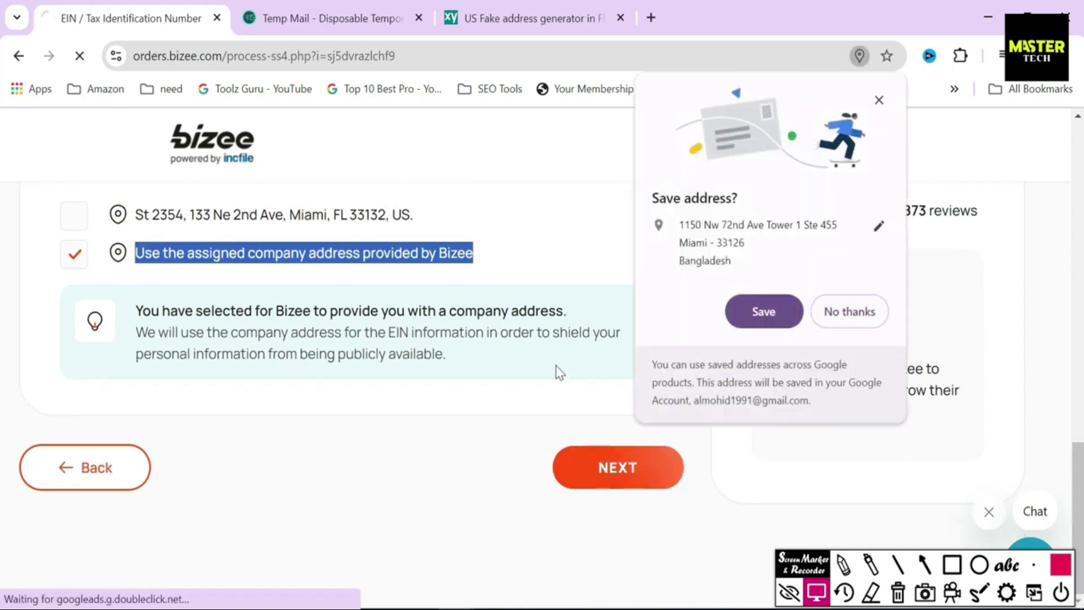
pyautogui.click(849, 309)
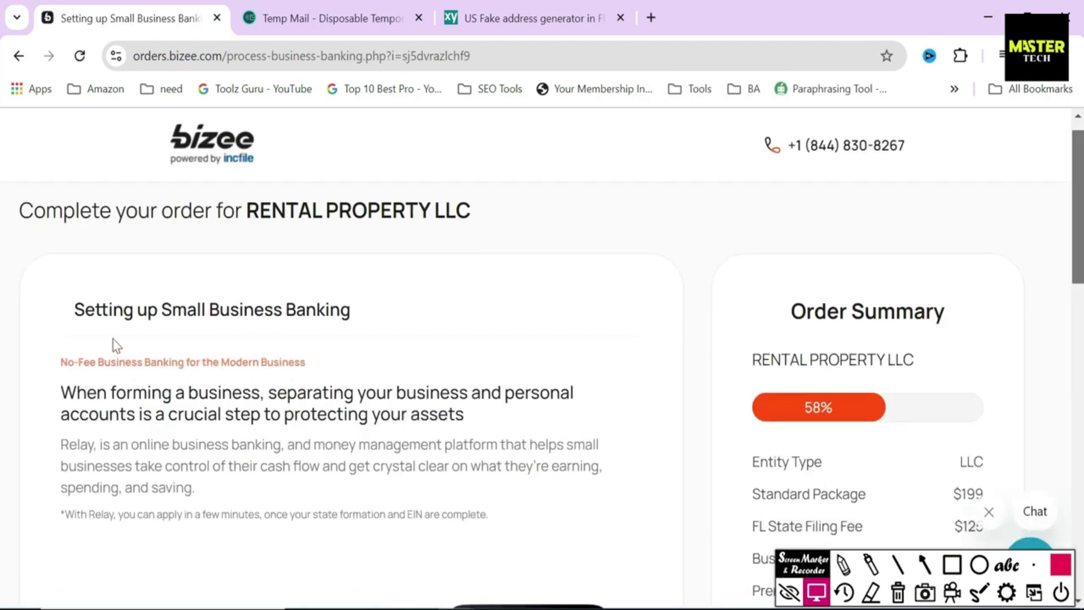
# Step: Review the Relay banking offer and its four benefits, then answer YES, I'M INTERESTED
pyautogui.moveTo(73, 311); pyautogui.dragTo(400, 320)
pyautogui.click(427, 321)
pyautogui.scroll(-6, 5, 248)
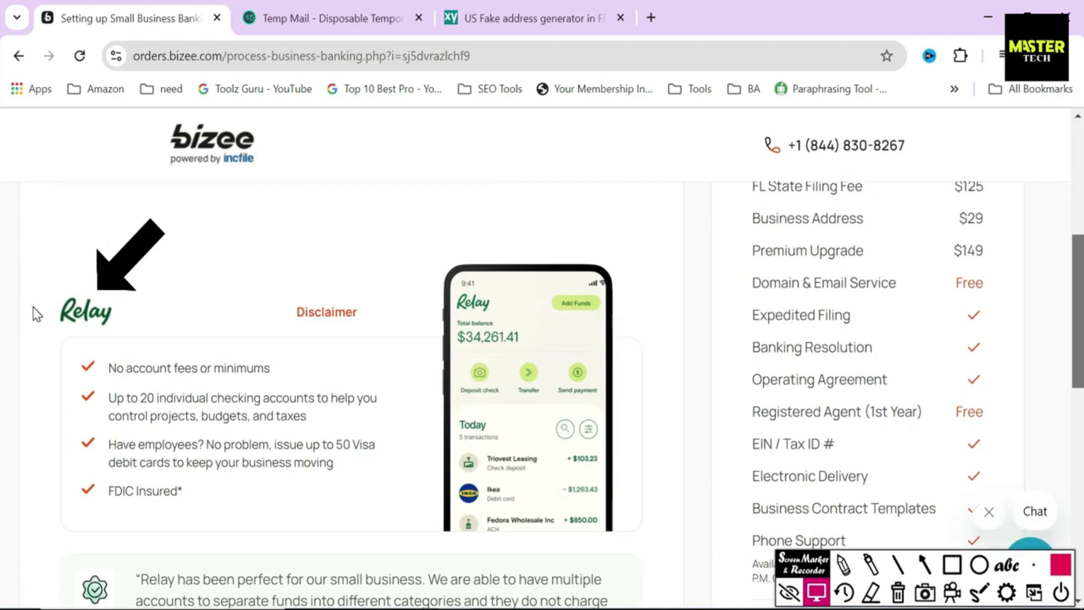
pyautogui.moveTo(33, 309); pyautogui.dragTo(136, 322)
pyautogui.click(169, 317)
pyautogui.moveTo(103, 367)
pyautogui.mouseDown()
pyautogui.moveTo(203, 488)
pyautogui.moveTo(246, 504)
pyautogui.mouseUp()
pyautogui.click(246, 504)
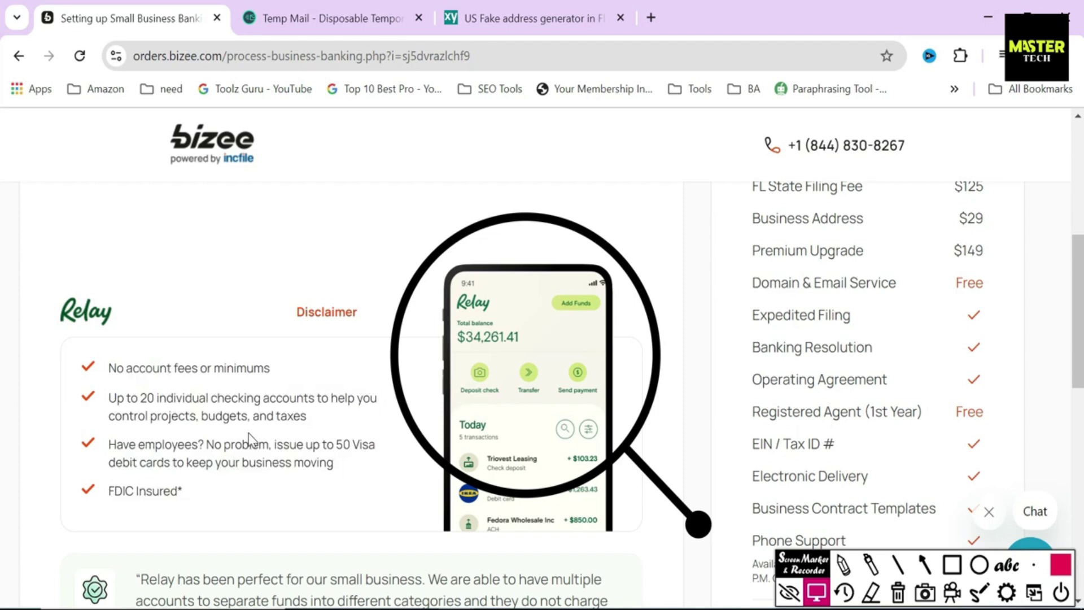
pyautogui.scroll(-5, 248, 438)
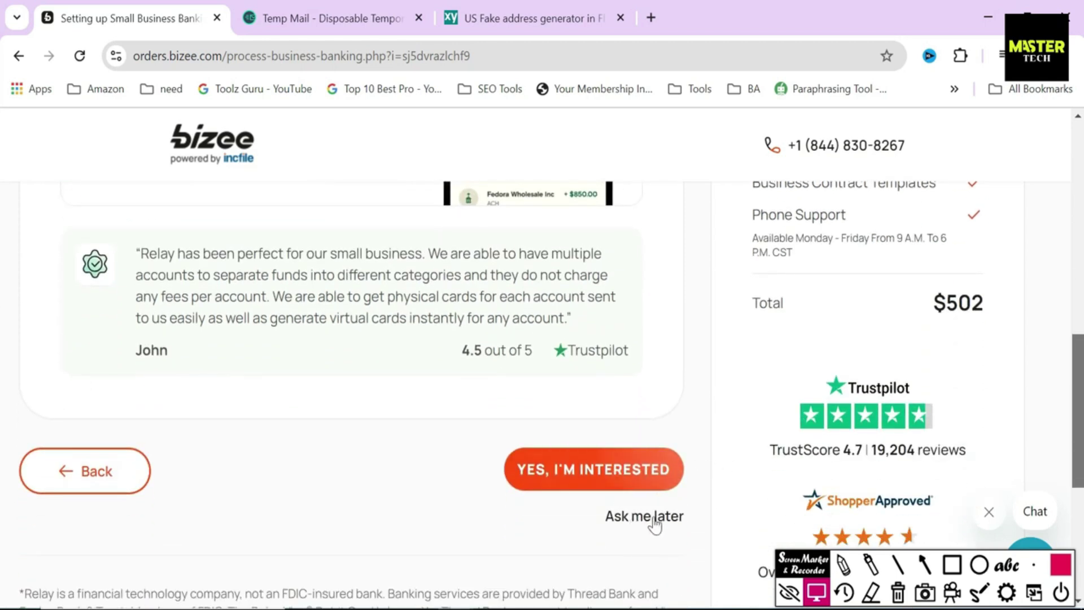
pyautogui.click(593, 470)
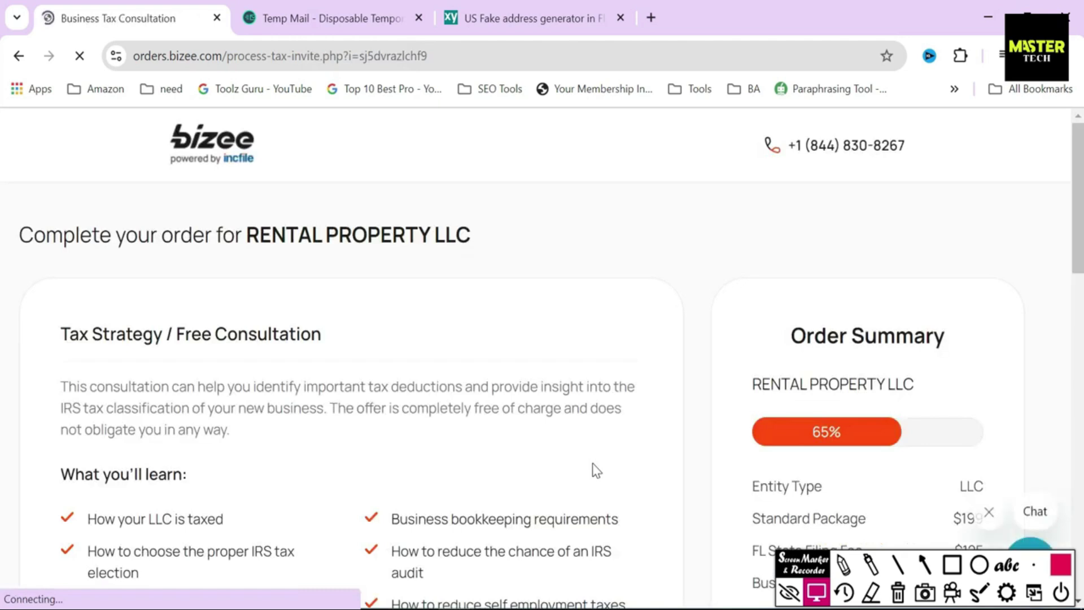
# Step: Choose 'Yes' to receive the free Business Tax Consultation
pyautogui.moveTo(59, 334); pyautogui.dragTo(351, 336)
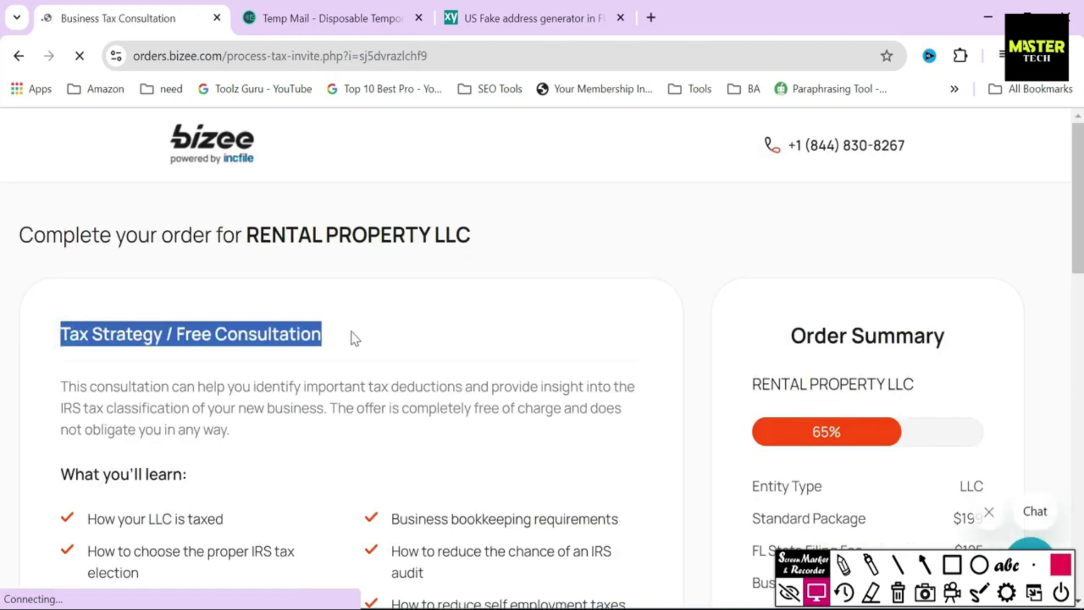
pyautogui.click(363, 334)
pyautogui.moveTo(1078, 257); pyautogui.dragTo(1078, 308)
pyautogui.click(451, 480)
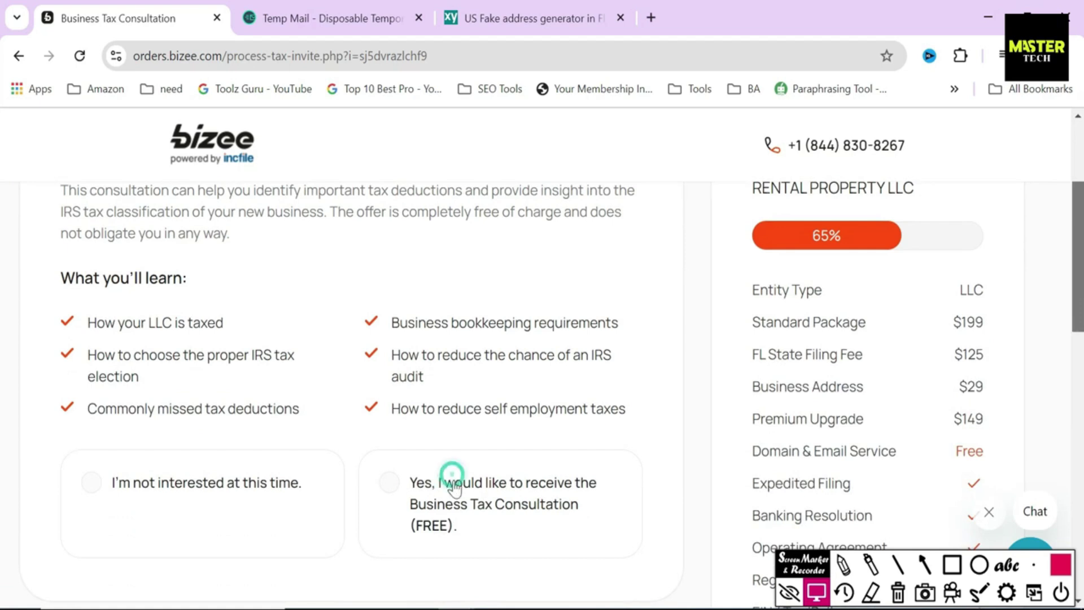
# Step: Highlight the consultation topics: LLC taxation, IRS elections, bookkeeping requirements and audits
pyautogui.moveTo(69, 320); pyautogui.dragTo(237, 330)
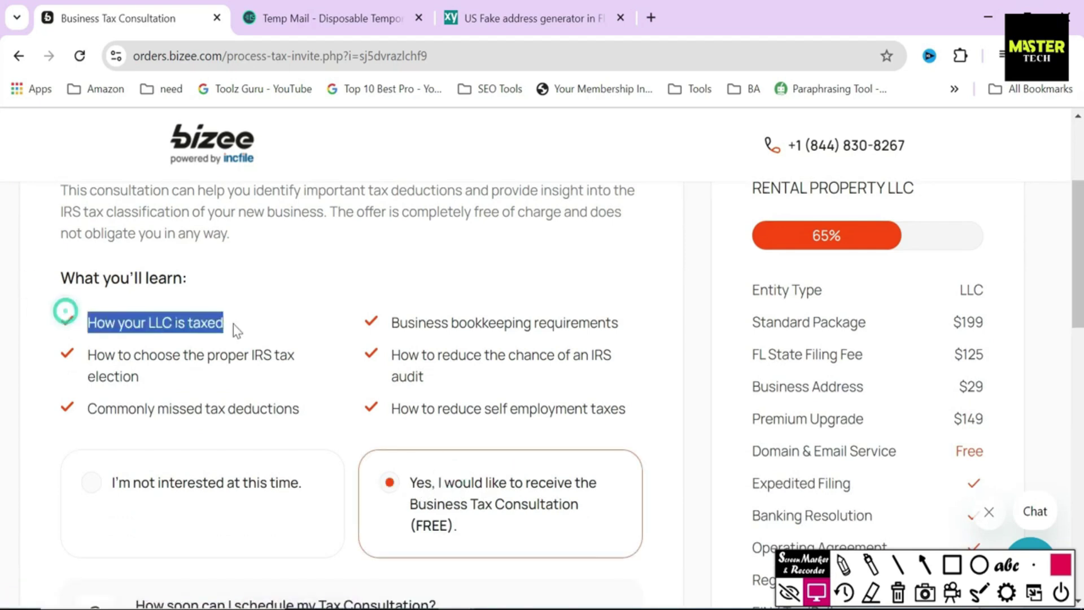
pyautogui.moveTo(74, 356); pyautogui.dragTo(322, 427)
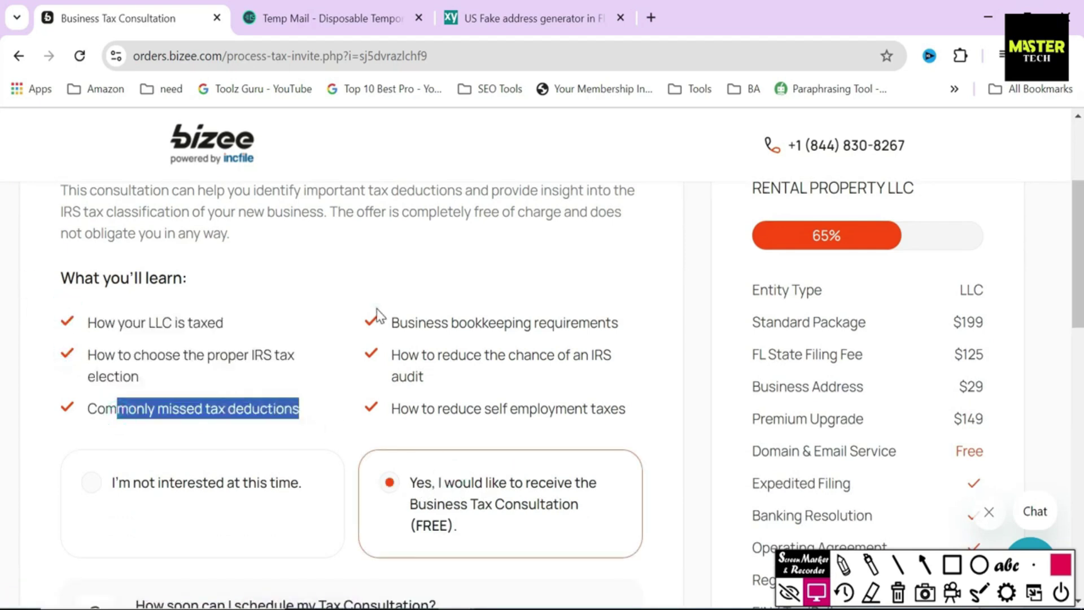
pyautogui.moveTo(375, 315); pyautogui.dragTo(609, 340)
pyautogui.moveTo(384, 353); pyautogui.dragTo(394, 405)
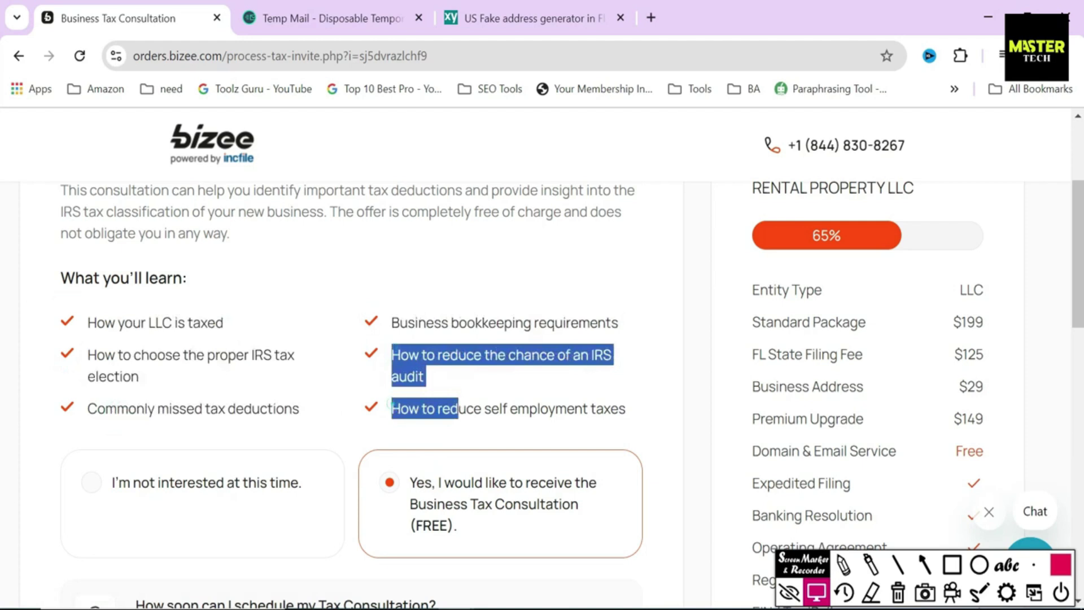
pyautogui.click(391, 404)
pyautogui.scroll(-5, 3, 302)
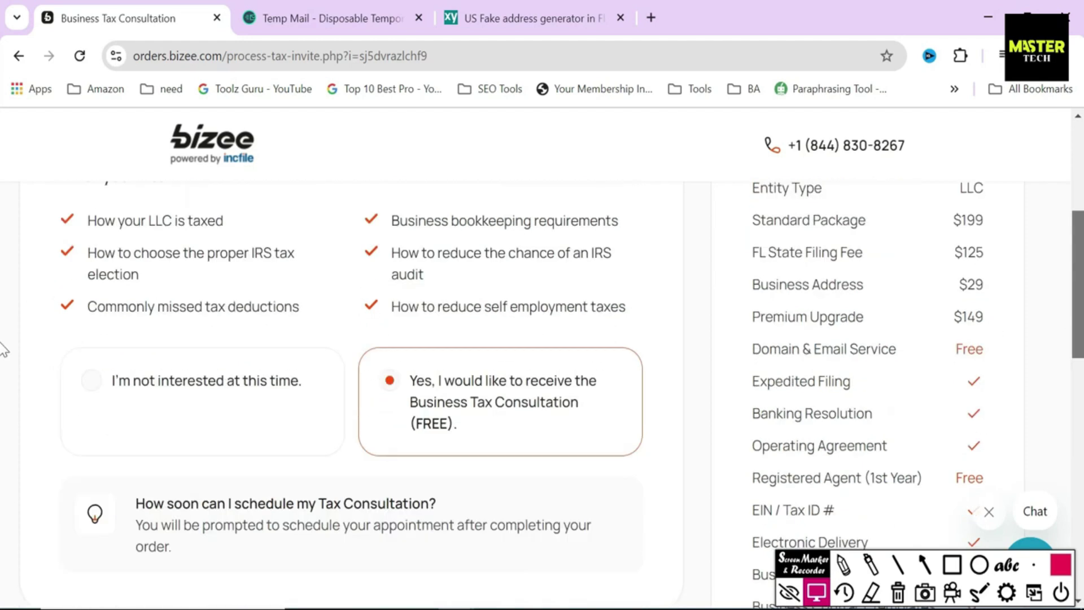
# Step: Move on to Business Licenses and Permits and box its introduction
pyautogui.click(604, 516)
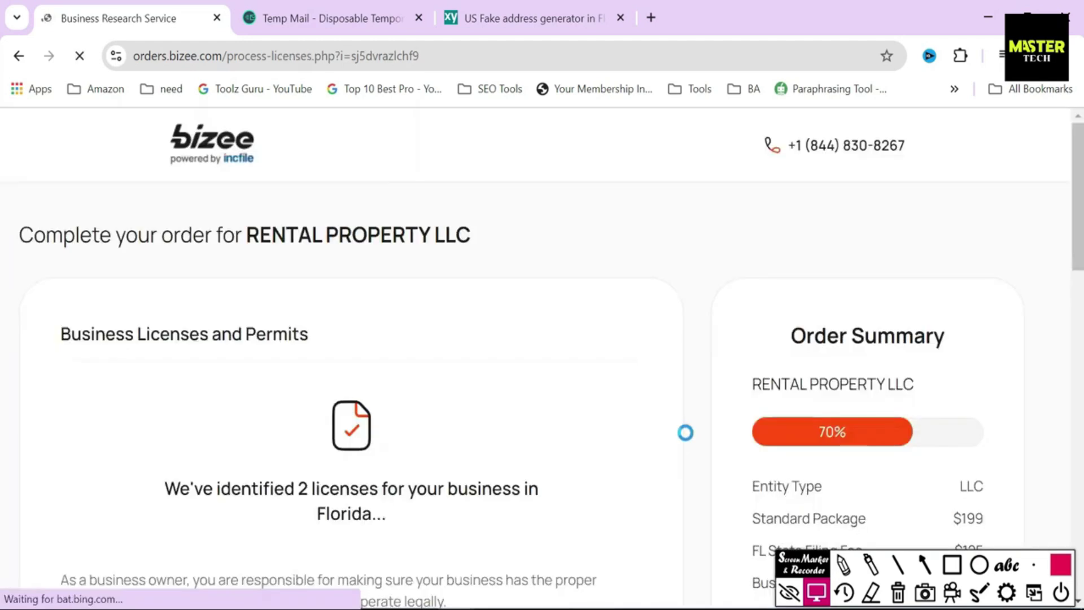
pyautogui.moveTo(60, 333); pyautogui.dragTo(356, 346)
pyautogui.click(357, 347)
pyautogui.moveTo(1080, 232); pyautogui.dragTo(1078, 262)
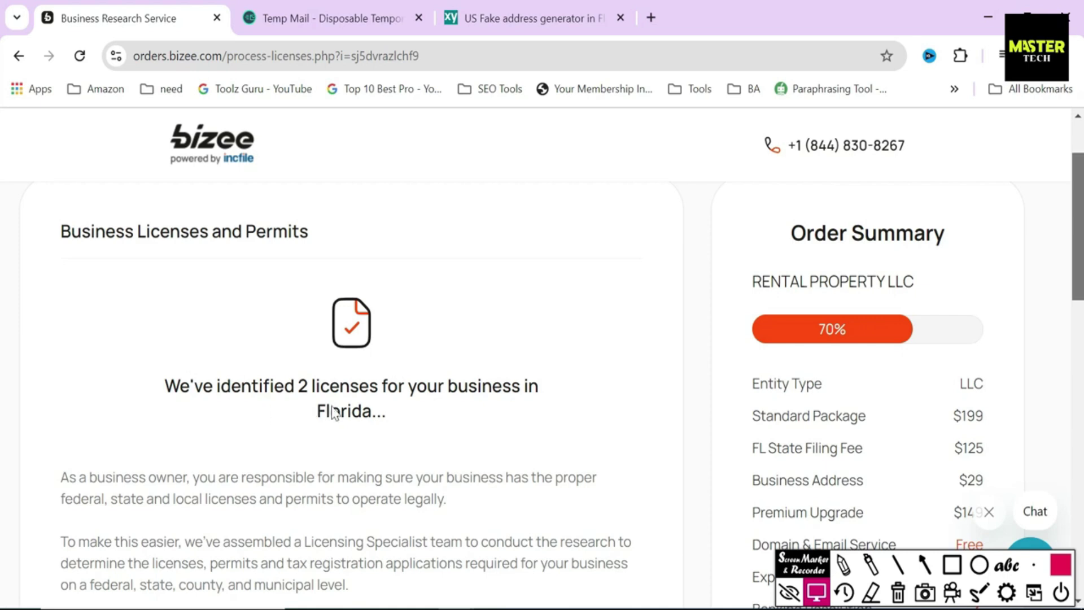
pyautogui.click(951, 565)
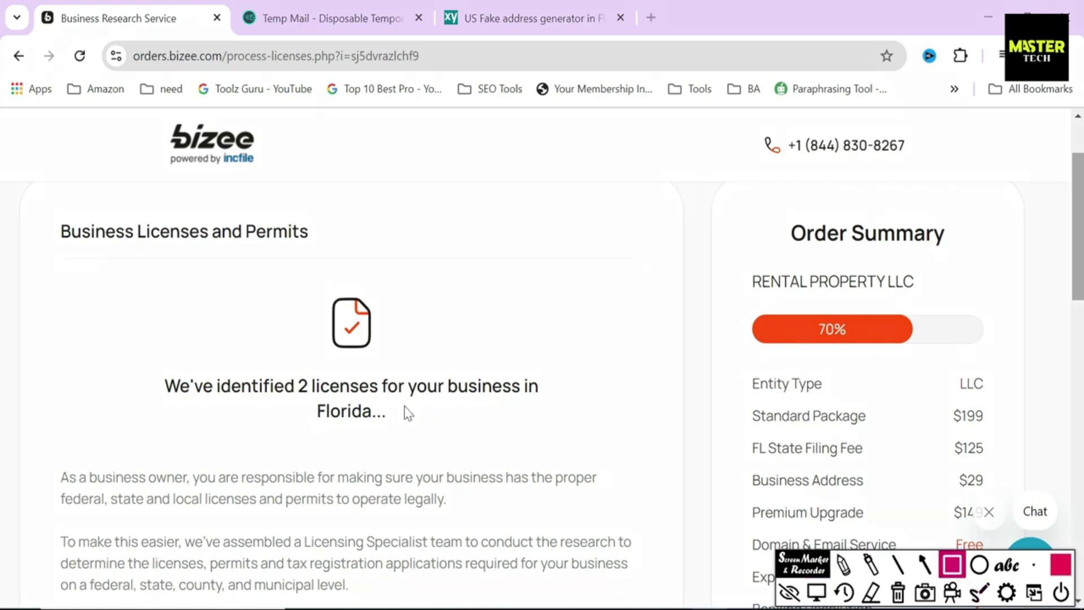
pyautogui.moveTo(151, 357)
pyautogui.mouseDown()
pyautogui.moveTo(281, 419)
pyautogui.moveTo(414, 408)
pyautogui.moveTo(496, 429)
pyautogui.moveTo(548, 423)
pyautogui.mouseUp()
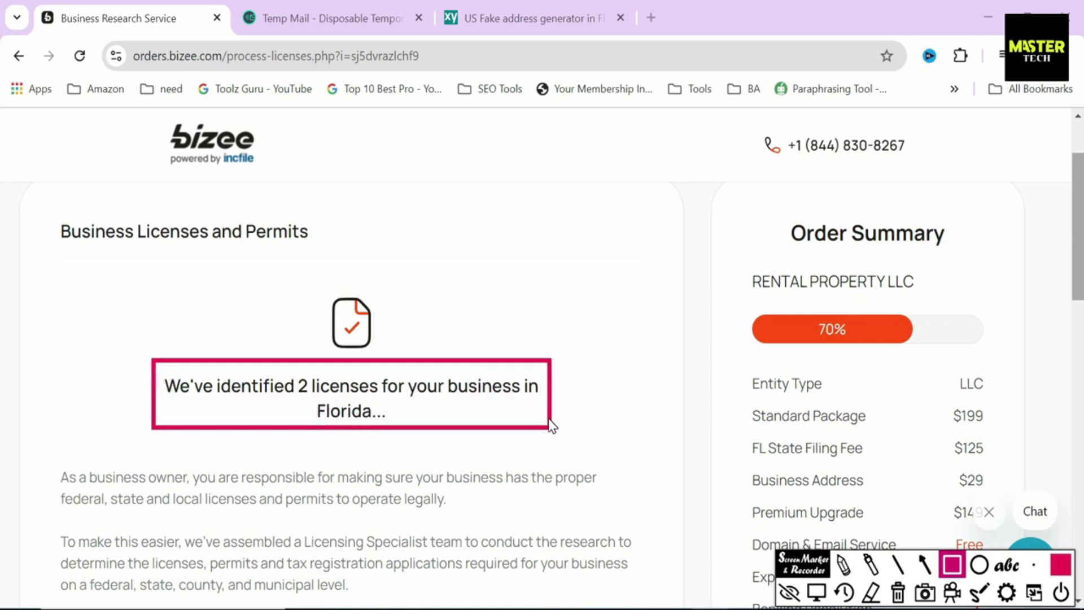
pyautogui.click(815, 591)
# Step: Select the $99 'identify all licenses I need' option, bringing the total to $601
pyautogui.scroll(-5, 3, 305)
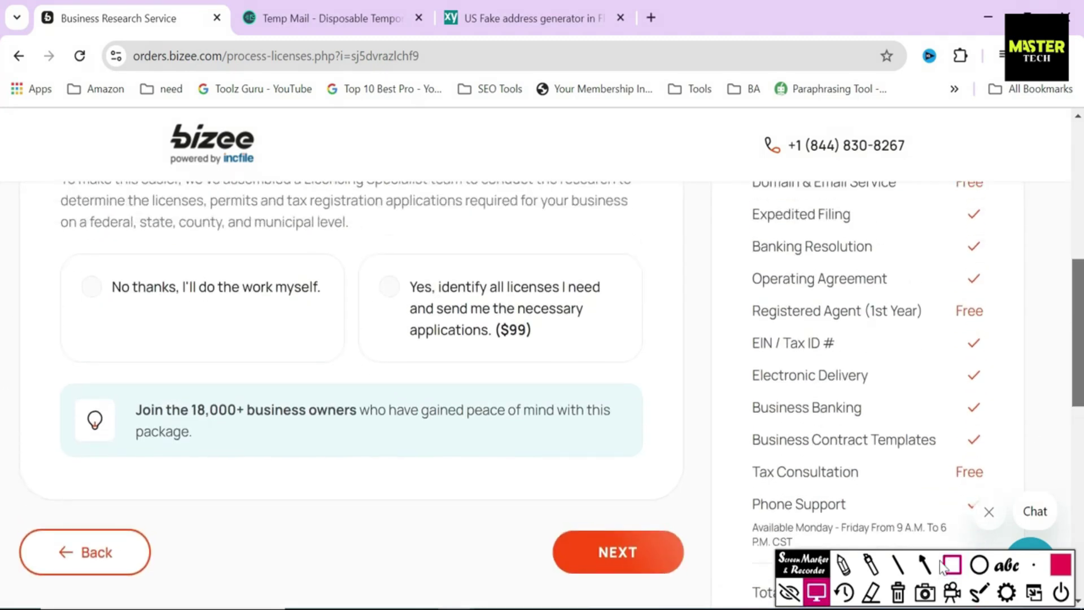
pyautogui.click(943, 564)
pyautogui.moveTo(473, 305); pyautogui.dragTo(555, 355)
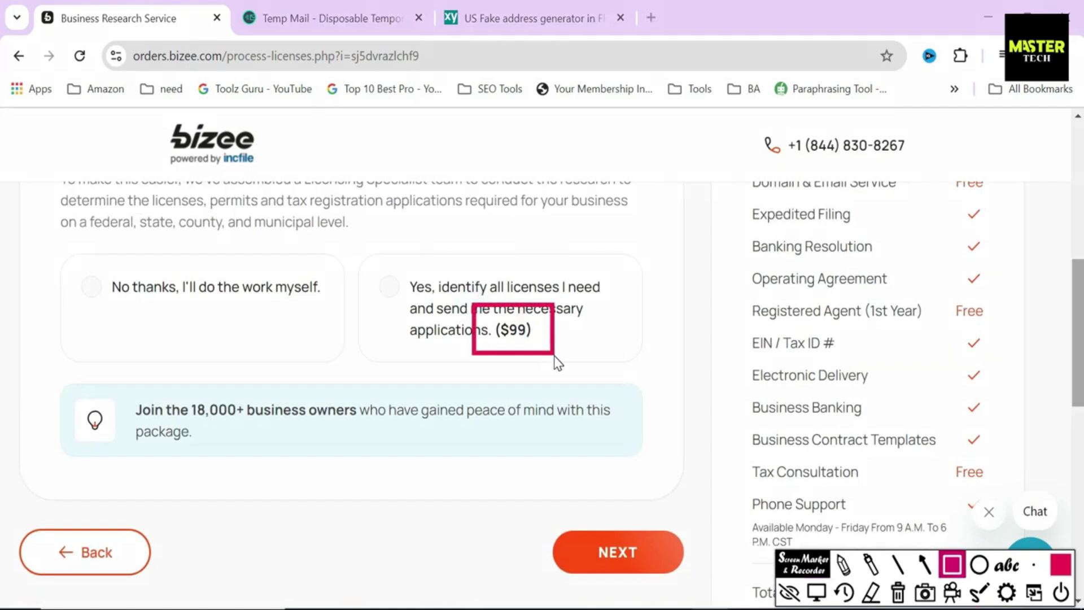
pyautogui.click(815, 591)
pyautogui.click(485, 310)
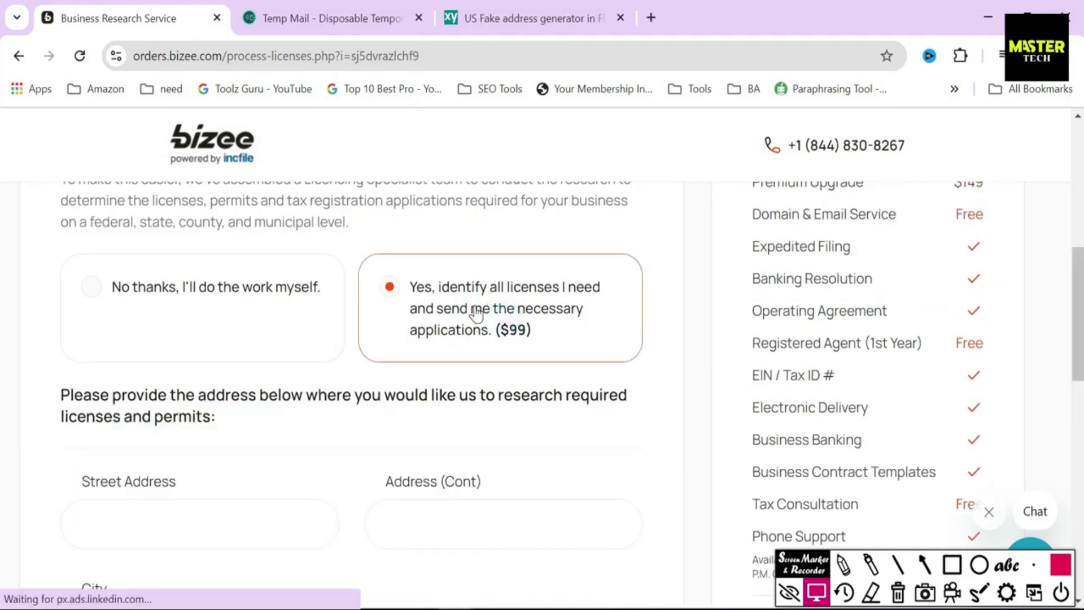
pyautogui.scroll(-3, 2, 285)
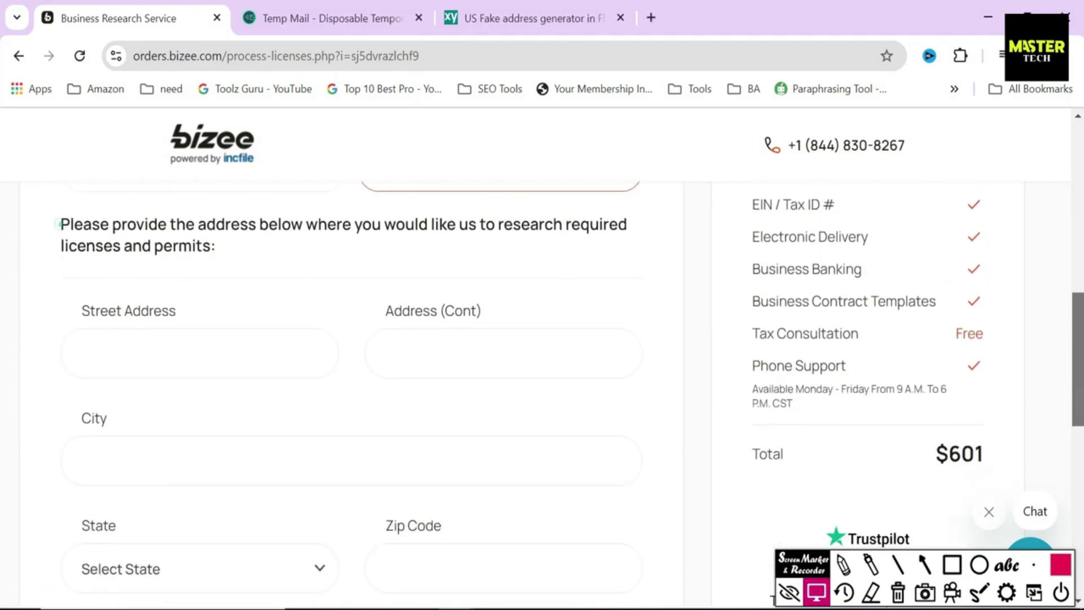
# Step: Fill the research street address with the one copied from the generated address page
pyautogui.moveTo(59, 224); pyautogui.dragTo(250, 255)
pyautogui.click(186, 353)
pyautogui.write('St 24')
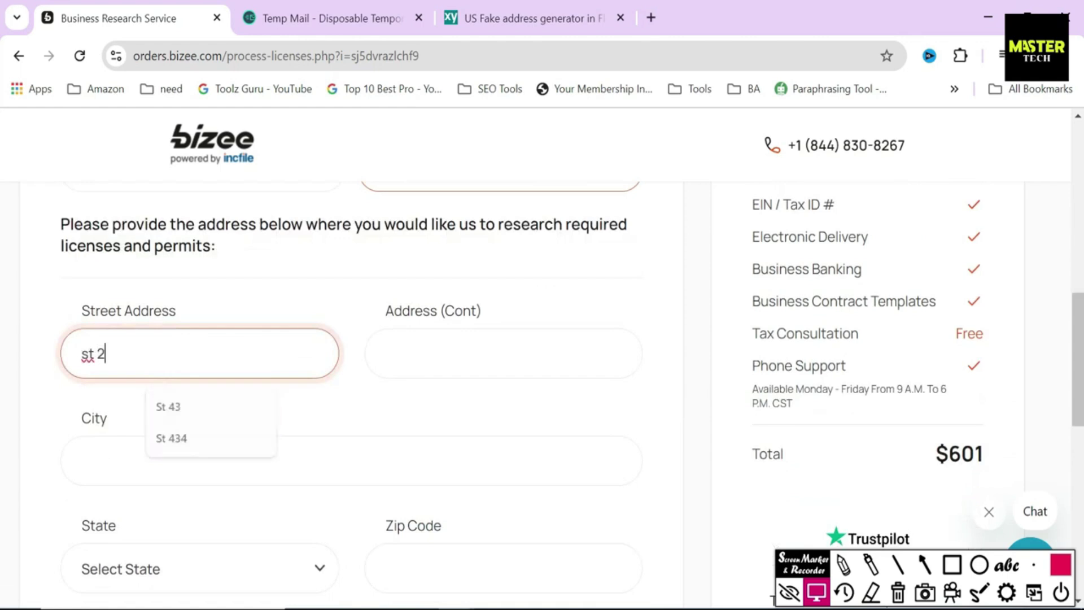
pyautogui.click(556, 20)
pyautogui.tripleClick(641, 243)
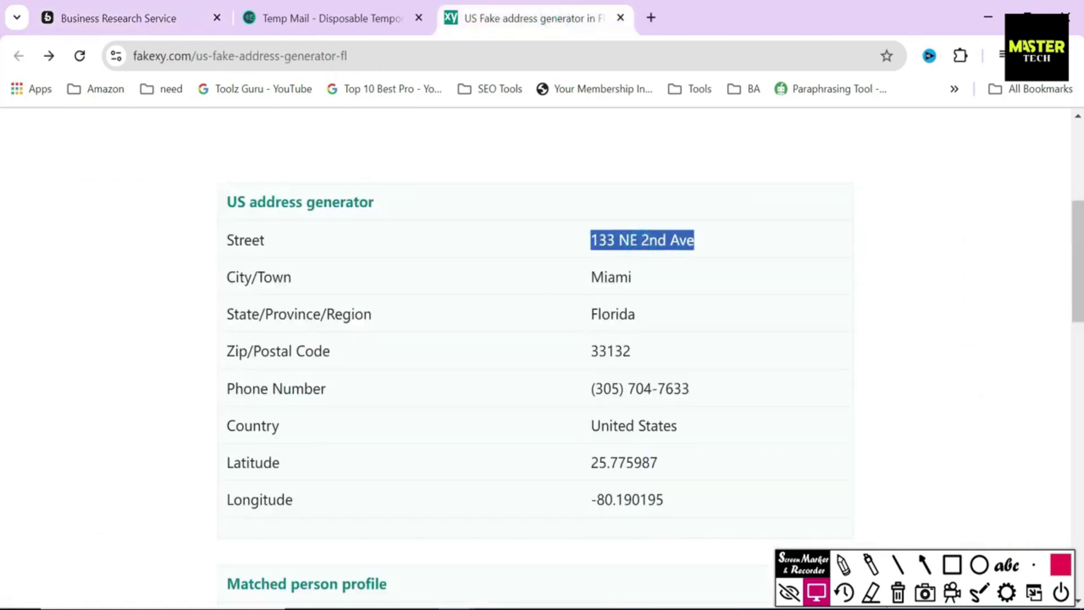
pyautogui.hotkey('ctrl', 'c')
pyautogui.click(116, 15)
pyautogui.click(456, 354)
pyautogui.hotkey('ctrl', 'v')
# Step: Set the research address city to Miami and the state to Florida
pyautogui.click(531, 16)
pyautogui.click(119, 17)
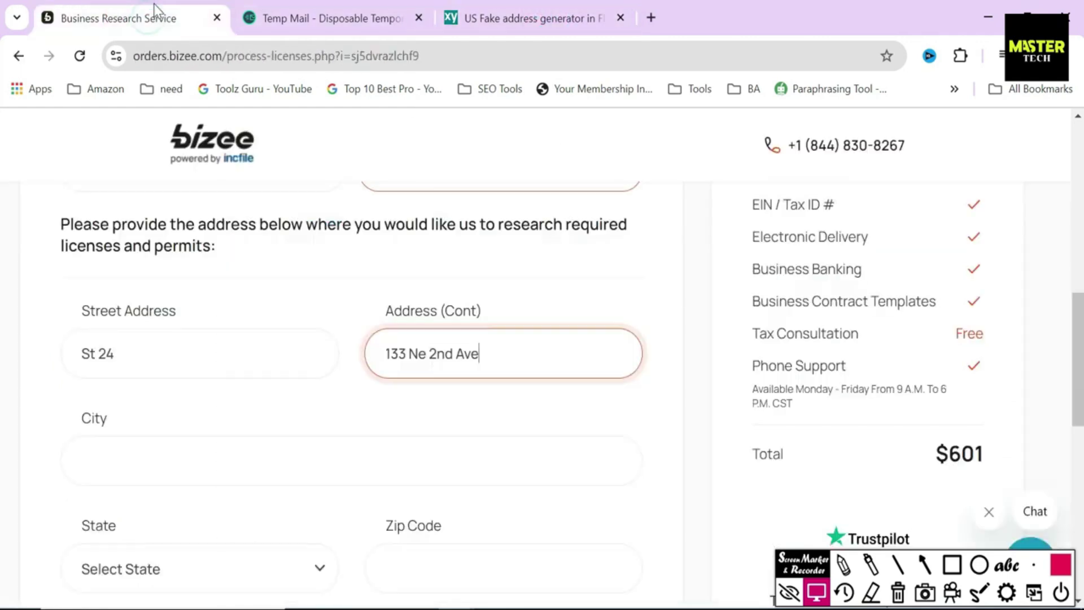
pyautogui.click(532, 10)
pyautogui.doubleClick(611, 277)
pyautogui.hotkey('ctrl', 'c')
pyautogui.click(118, 17)
pyautogui.click(341, 452)
pyautogui.hotkey('ctrl', 'v')
pyautogui.click(262, 569)
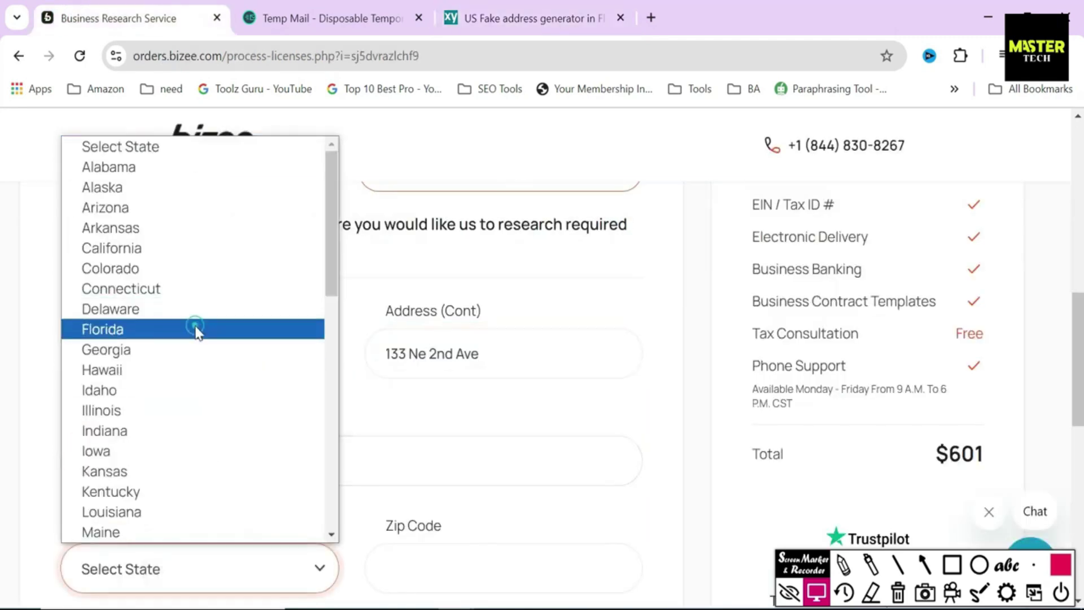
pyautogui.click(197, 328)
# Step: Paste the generated zip code into the Zip Code field
pyautogui.click(531, 17)
pyautogui.doubleClick(611, 351)
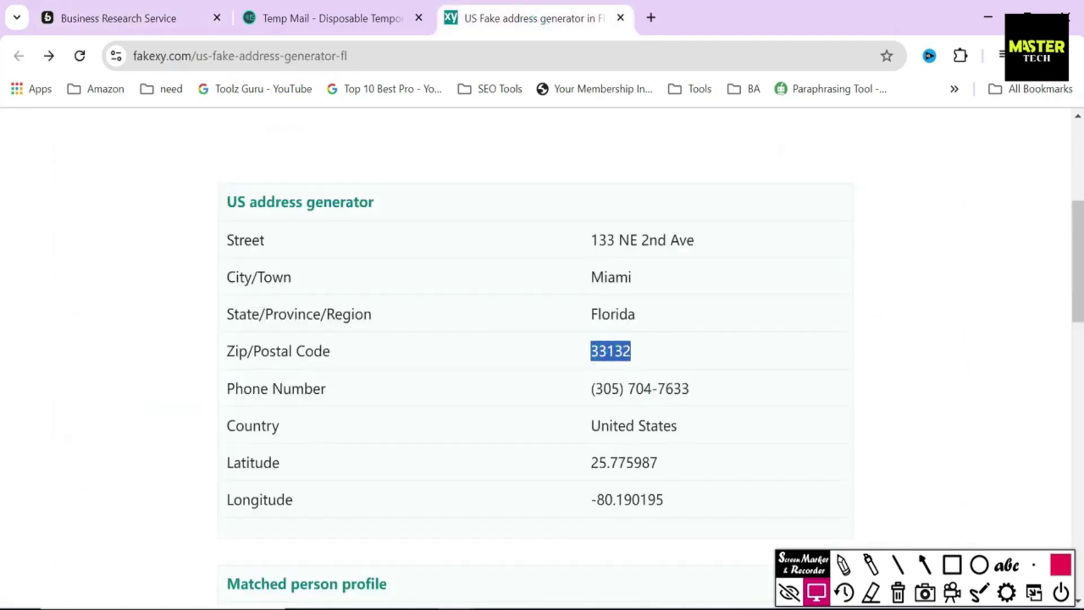
pyautogui.hotkey('ctrl', 'c')
pyautogui.click(119, 17)
pyautogui.click(407, 567)
pyautogui.hotkey('ctrl', 'v')
# Step: Enter the business purpose 'Ganerate income through property rentals.'
pyautogui.scroll(-3, 1045, 442)
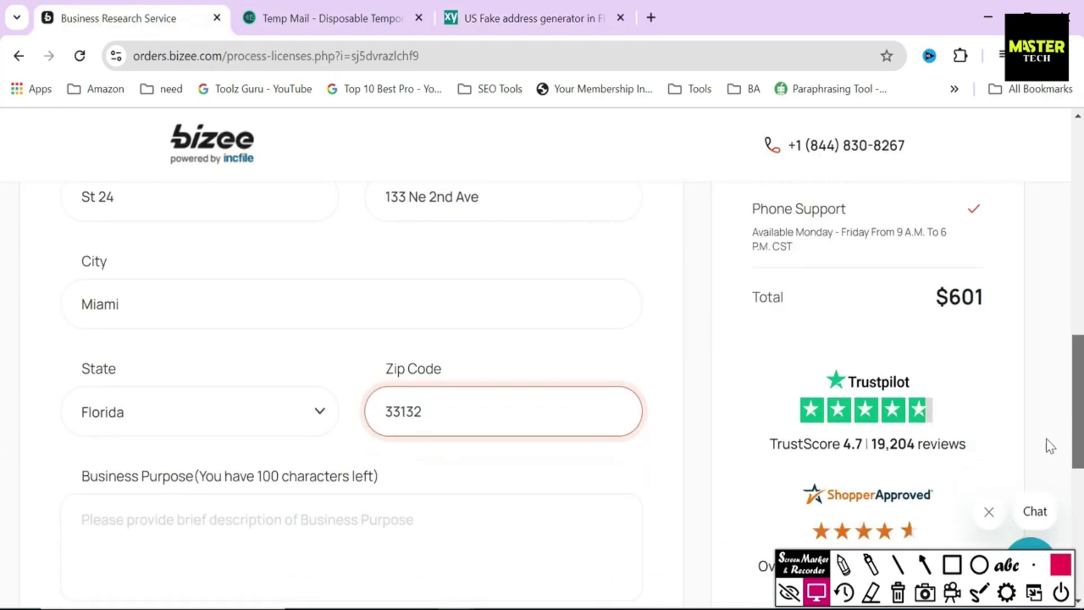
pyautogui.scroll(-1, 694, 392)
pyautogui.click(610, 502)
pyautogui.write('Ganerate income through property rentals')
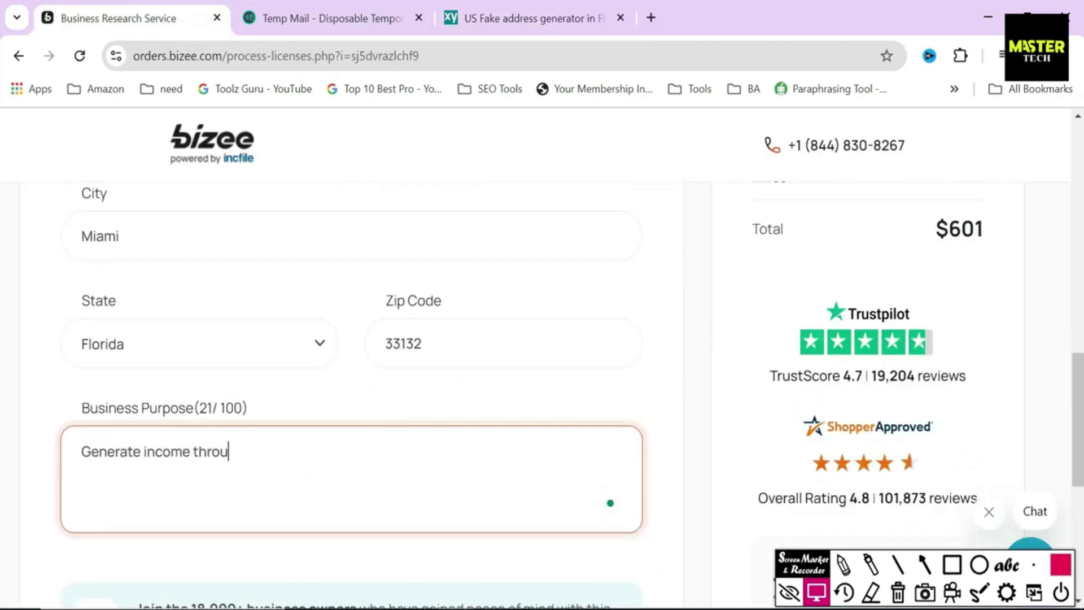
pyautogui.write('.')
pyautogui.scroll(-1, 4, 395)
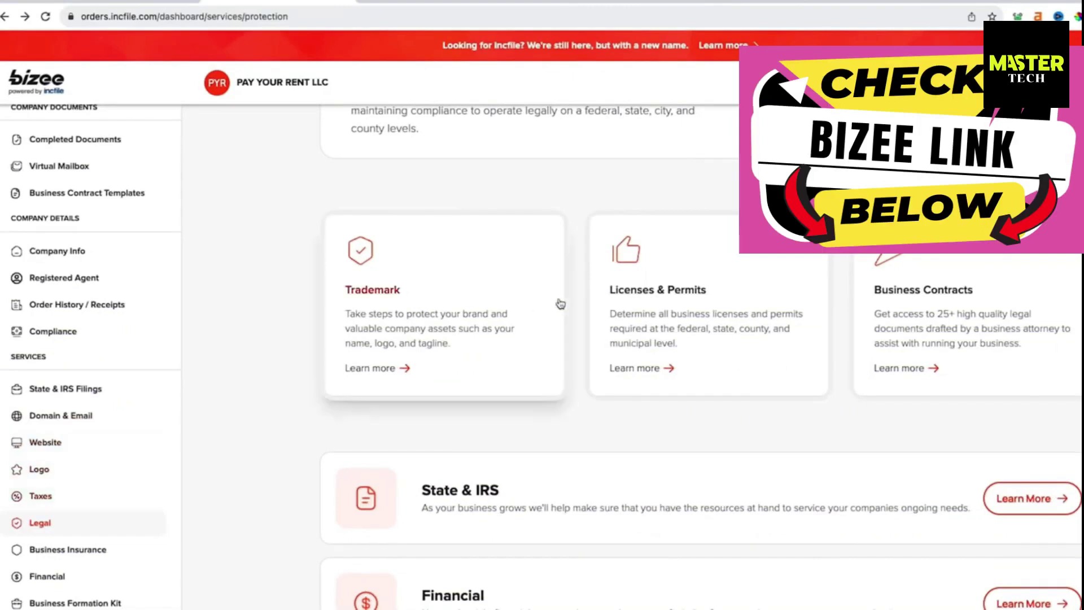
# Step: Open Learn more on the Licenses & Permits card of the Legal services page
pyautogui.click(648, 295)
pyautogui.doubleClick(490, 390)
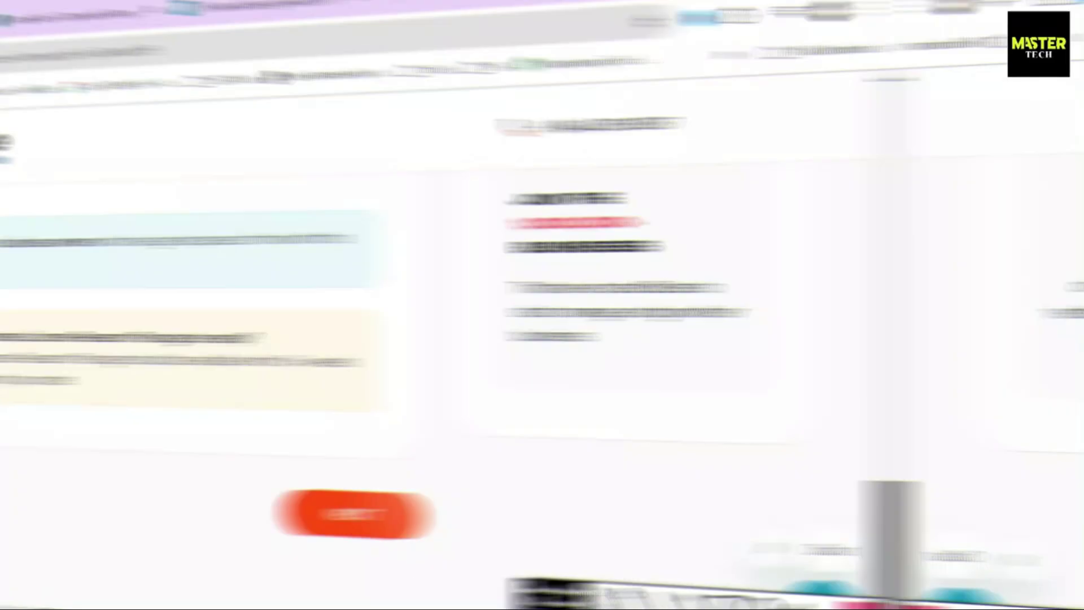
# Step: Continue past license research, decline saving the address, and highlight the review and Formation Info headings
pyautogui.click(611, 511)
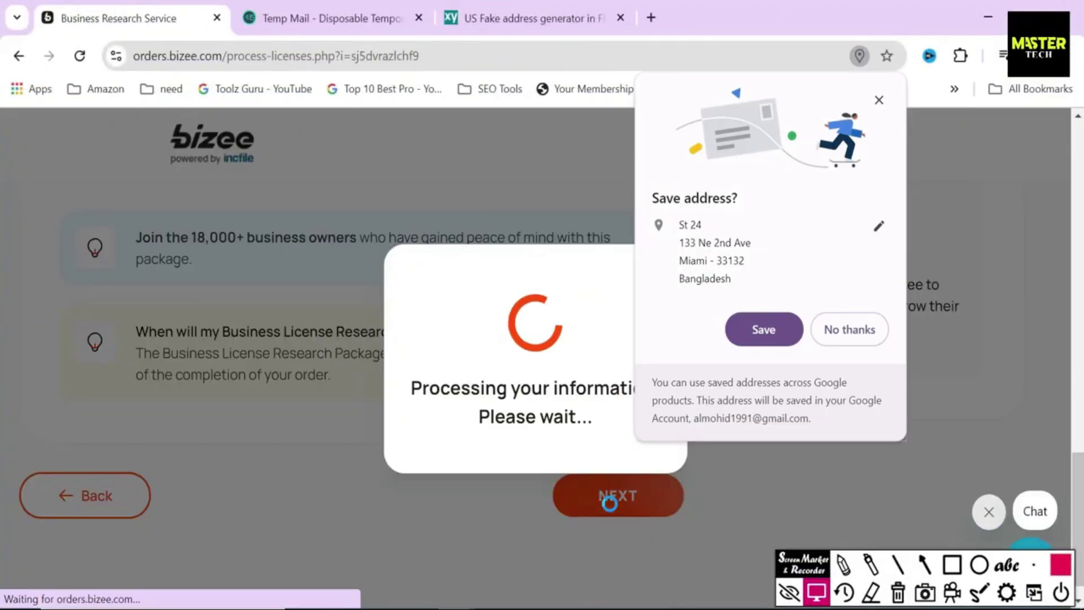
pyautogui.click(855, 329)
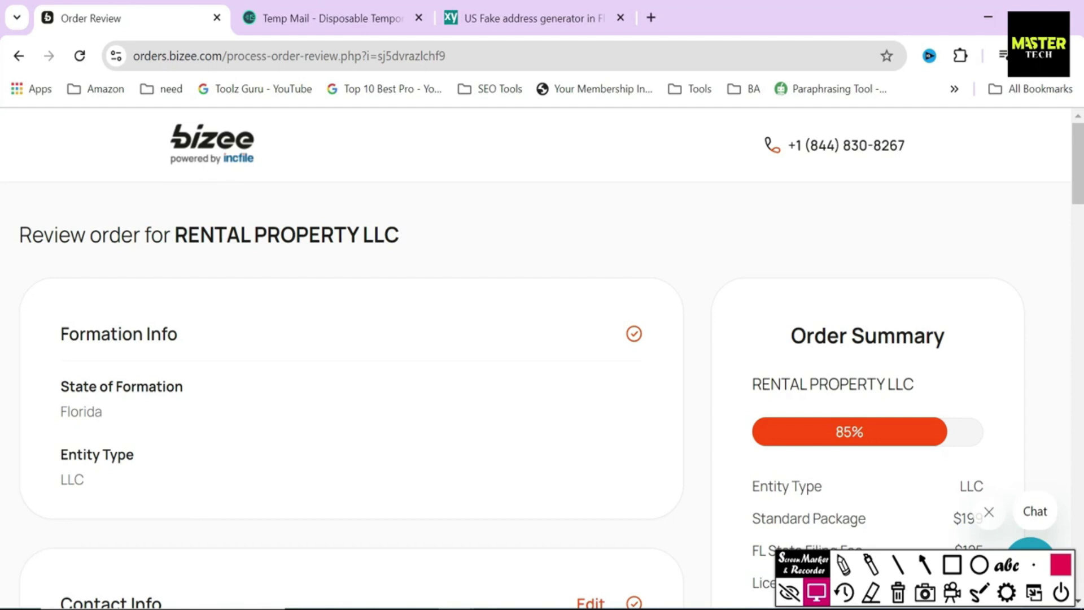
pyautogui.moveTo(12, 235); pyautogui.dragTo(466, 251)
pyautogui.click(467, 246)
pyautogui.moveTo(58, 339); pyautogui.dragTo(241, 349)
pyautogui.click(205, 390)
pyautogui.moveTo(46, 374); pyautogui.dragTo(337, 394)
# Step: Highlight the Contact Info section of the RENTAL PROPERTY LLC review and proceed to payment
pyautogui.scroll(-5, 1050, 225)
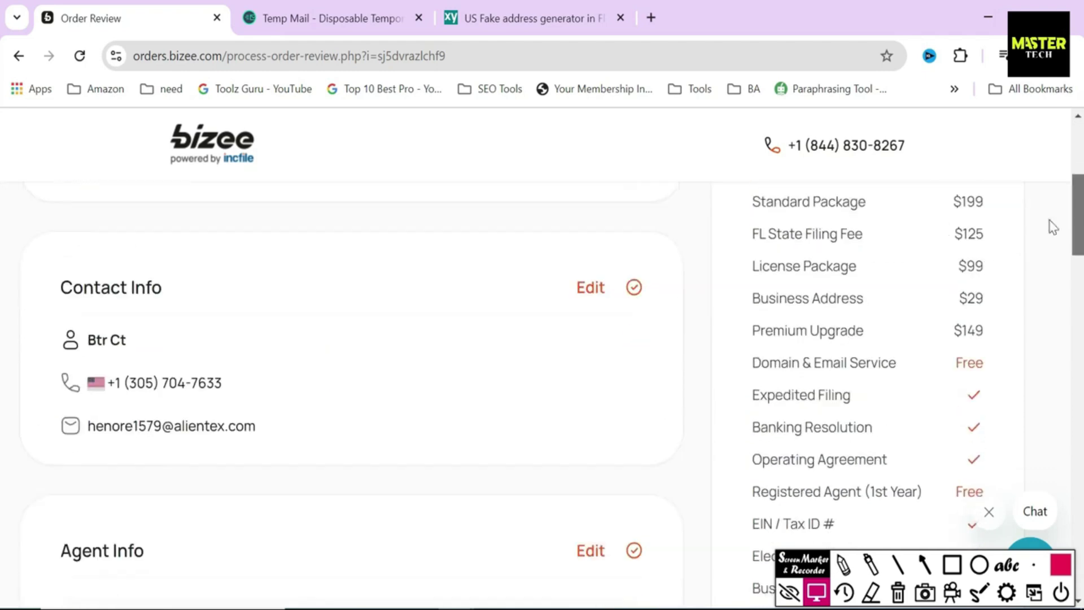
pyautogui.moveTo(56, 287); pyautogui.dragTo(251, 292)
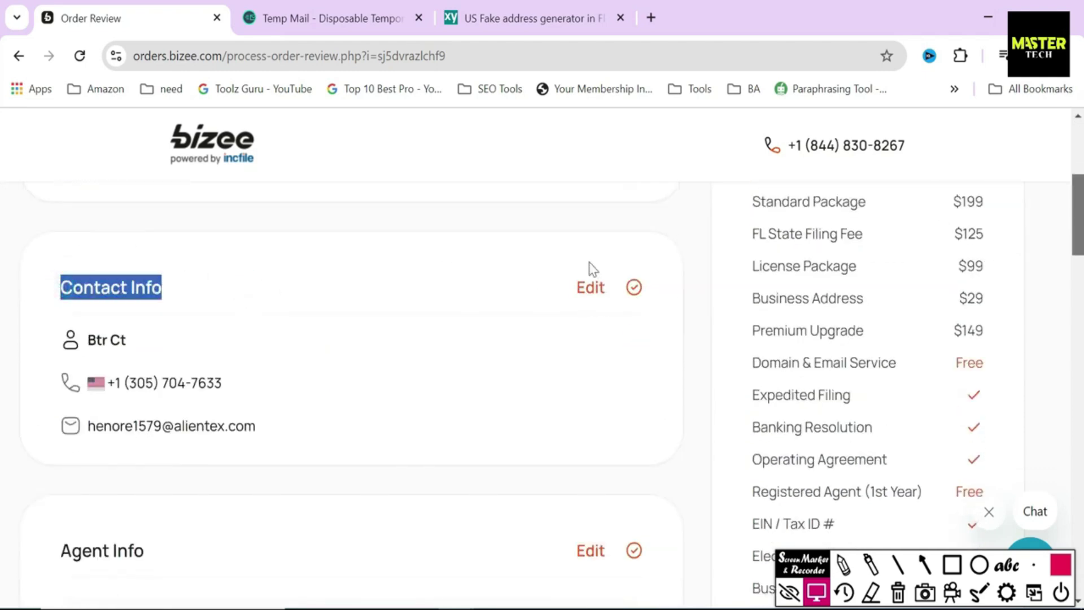
pyautogui.click(564, 289)
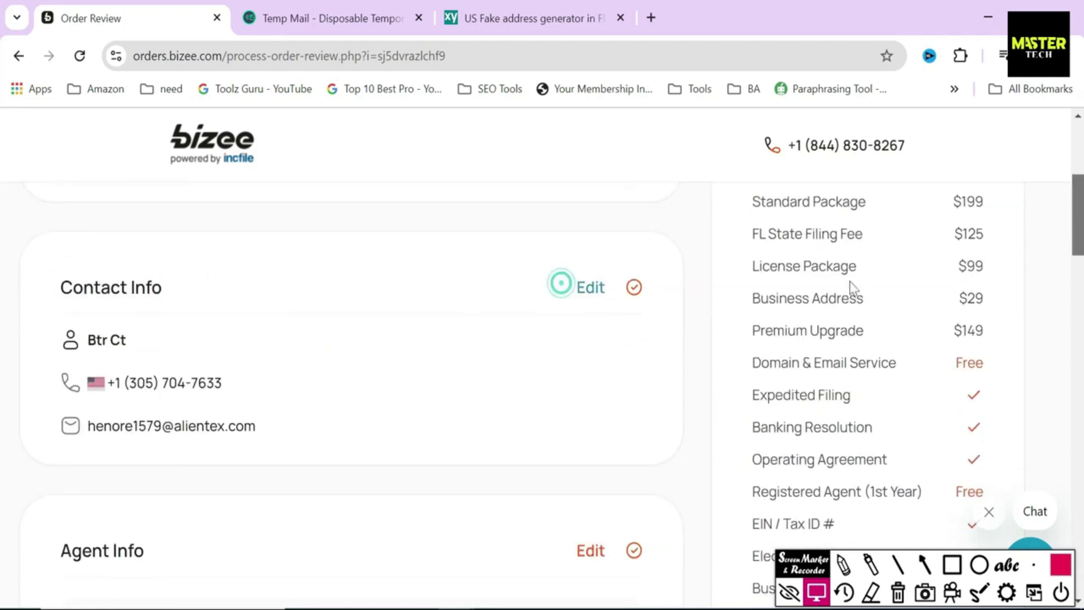
pyautogui.scroll(-10, 1, 338)
pyautogui.scroll(-15, 1, 427)
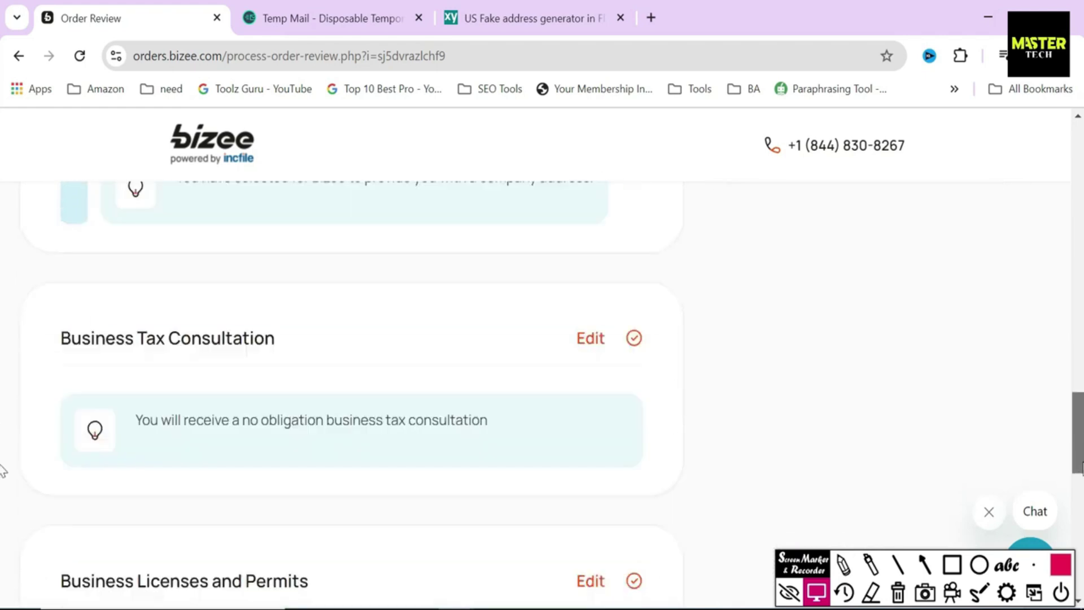
pyautogui.click(605, 467)
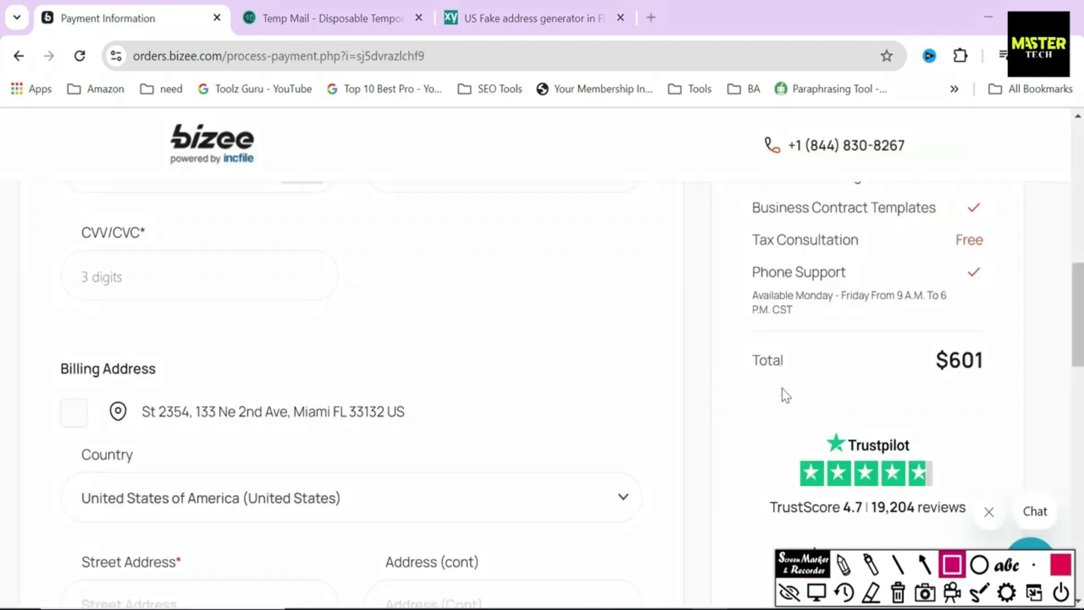
# Step: Box the $601 order total and highlight the Billing Information heading on the payment page
pyautogui.moveTo(738, 337); pyautogui.dragTo(1003, 388)
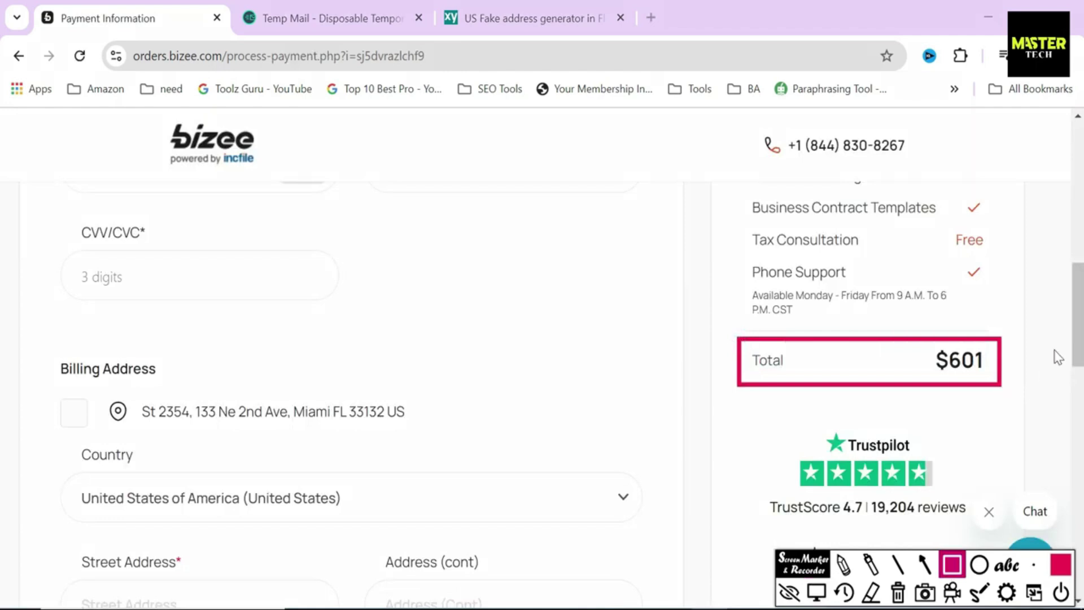
pyautogui.hotkey('ctrl', 'shift', 'm')
pyautogui.scroll(9, 188, 297)
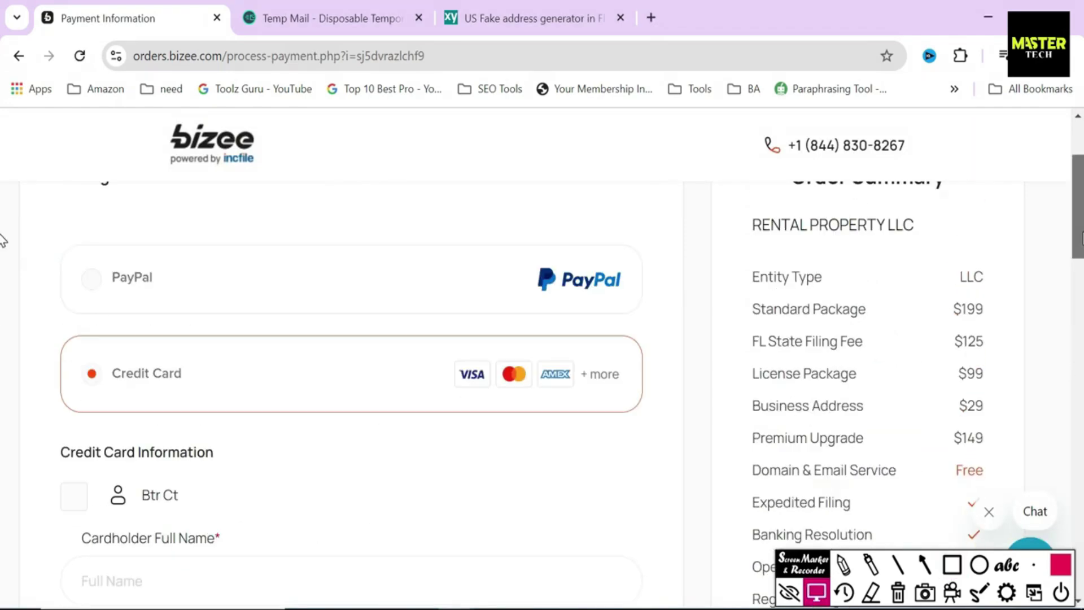
pyautogui.moveTo(56, 276); pyautogui.dragTo(286, 285)
pyautogui.click(48, 368)
pyautogui.click(47, 467)
pyautogui.scroll(-5, 136, 454)
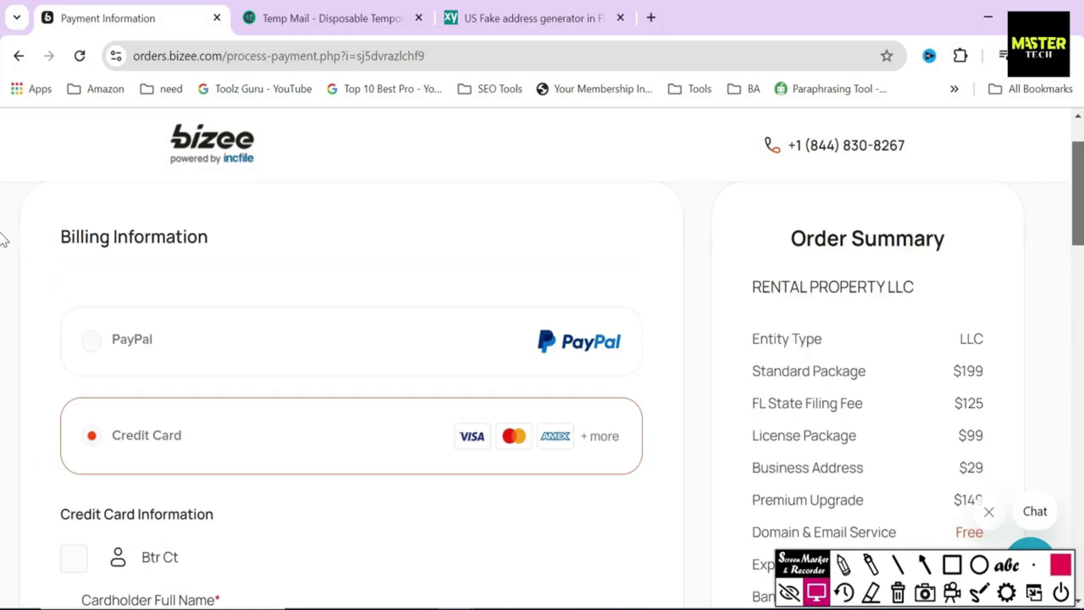
pyautogui.moveTo(48, 286); pyautogui.dragTo(345, 320)
pyautogui.moveTo(1078, 237); pyautogui.dragTo(1079, 455)
pyautogui.scroll(10, 3, 463)
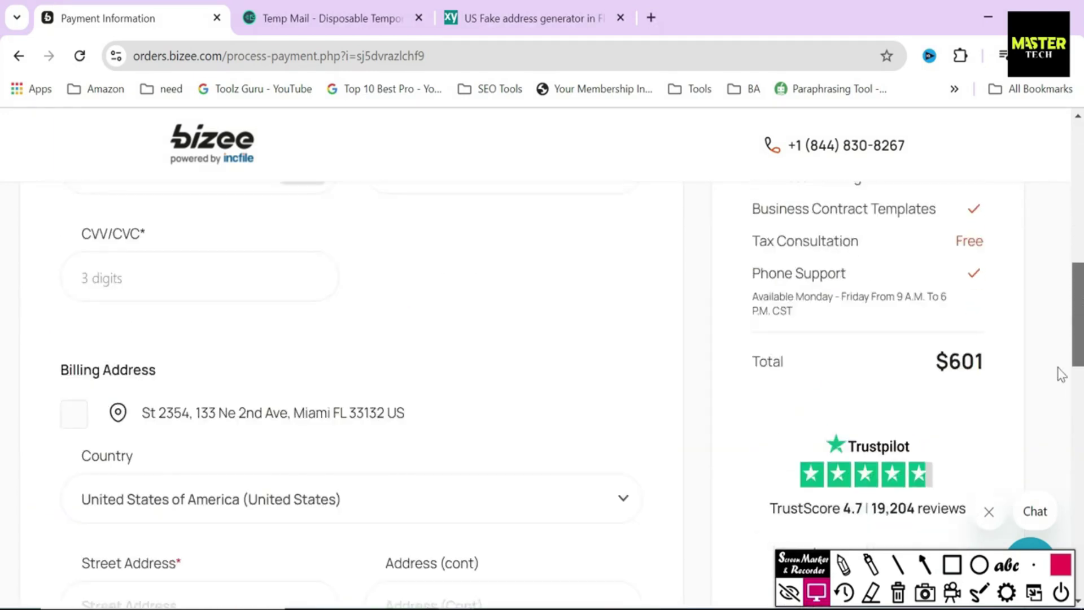
# Step: Mark the $601 total with an arrow and rectangle, then erase the annotations
pyautogui.click(923, 564)
pyautogui.moveTo(922, 415); pyautogui.dragTo(940, 390)
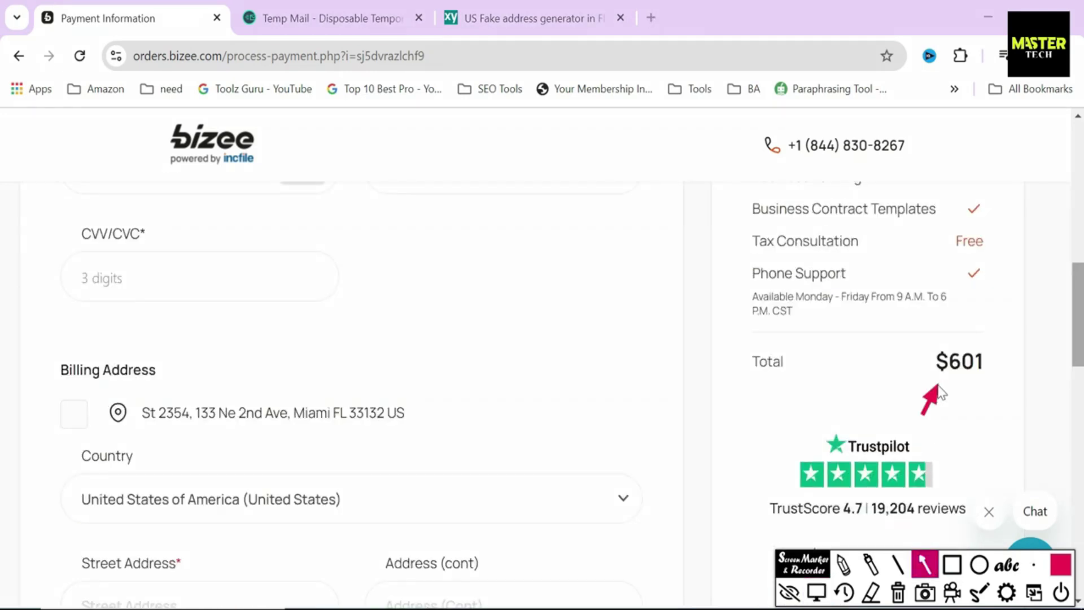
pyautogui.click(952, 564)
pyautogui.click(925, 339)
pyautogui.moveTo(924, 352); pyautogui.dragTo(990, 381)
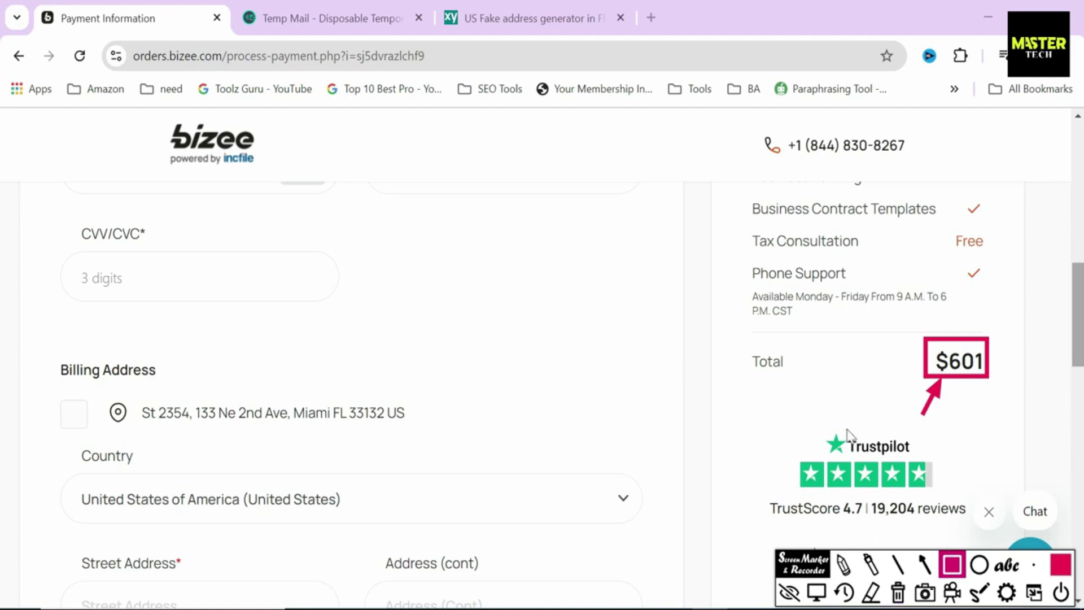
pyautogui.click(898, 592)
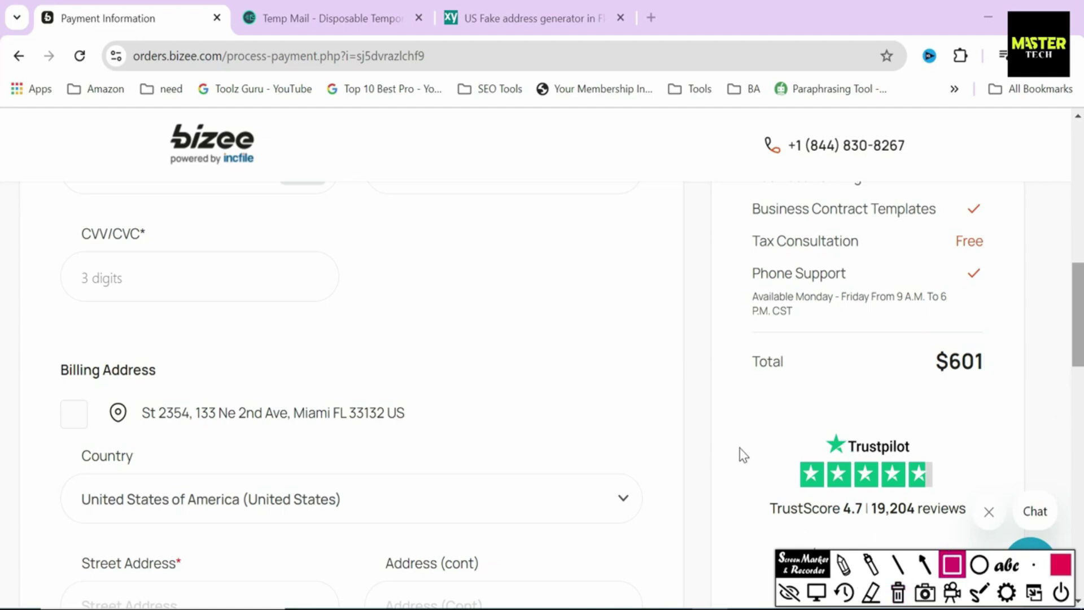
pyautogui.click(694, 313)
pyautogui.click(897, 592)
pyautogui.click(816, 591)
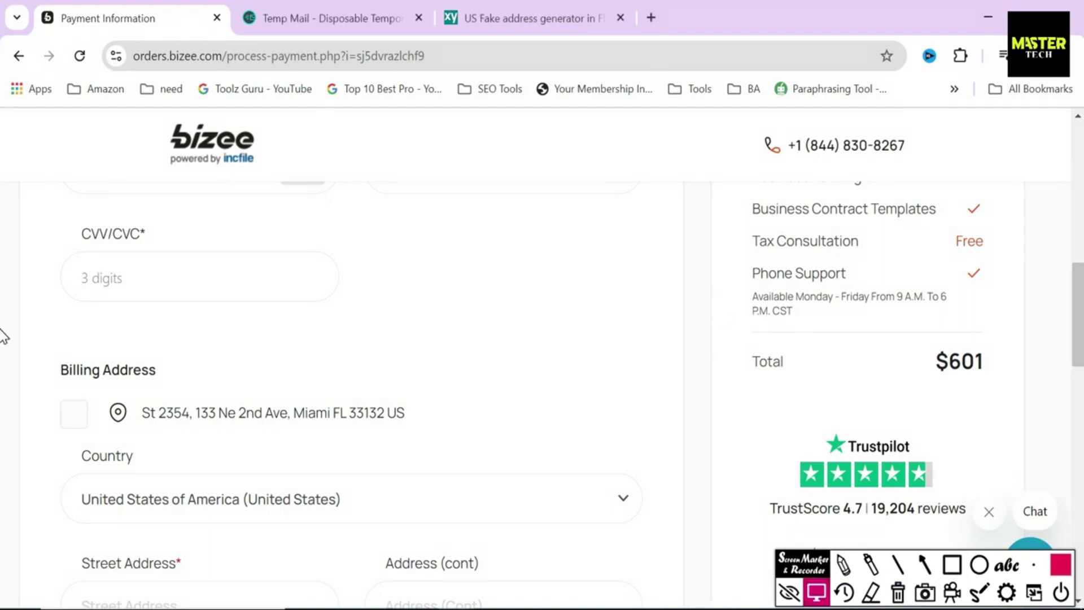
pyautogui.scroll(10, 2, 336)
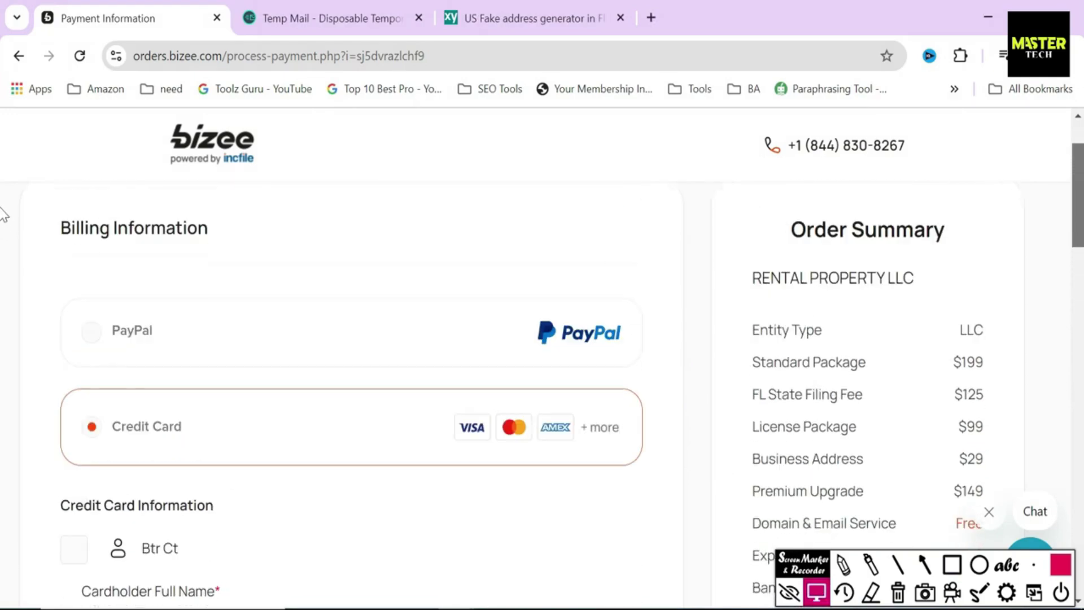
pyautogui.scroll(-4, 2, 214)
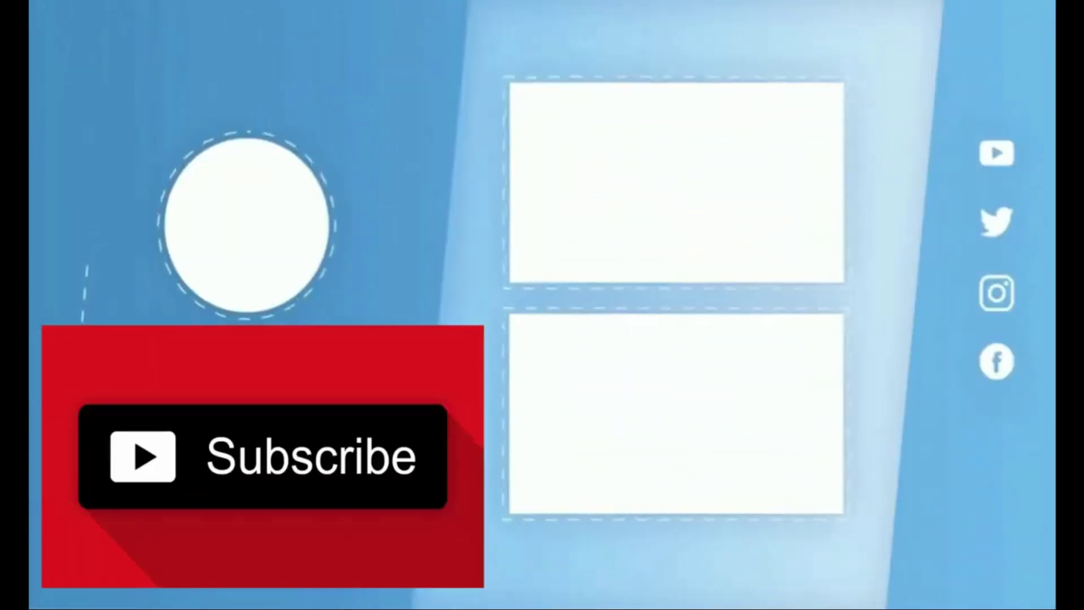